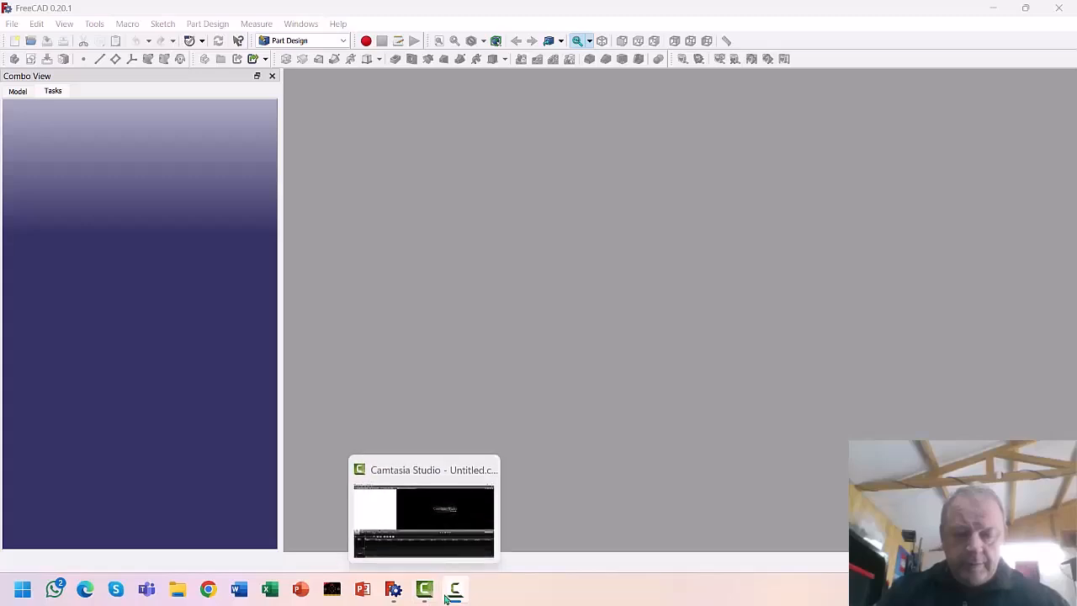
# Have FreeCAD 0.20.1 open in the Part Design workbench, ready for a new document
pyautogui.moveTo(425, 594)
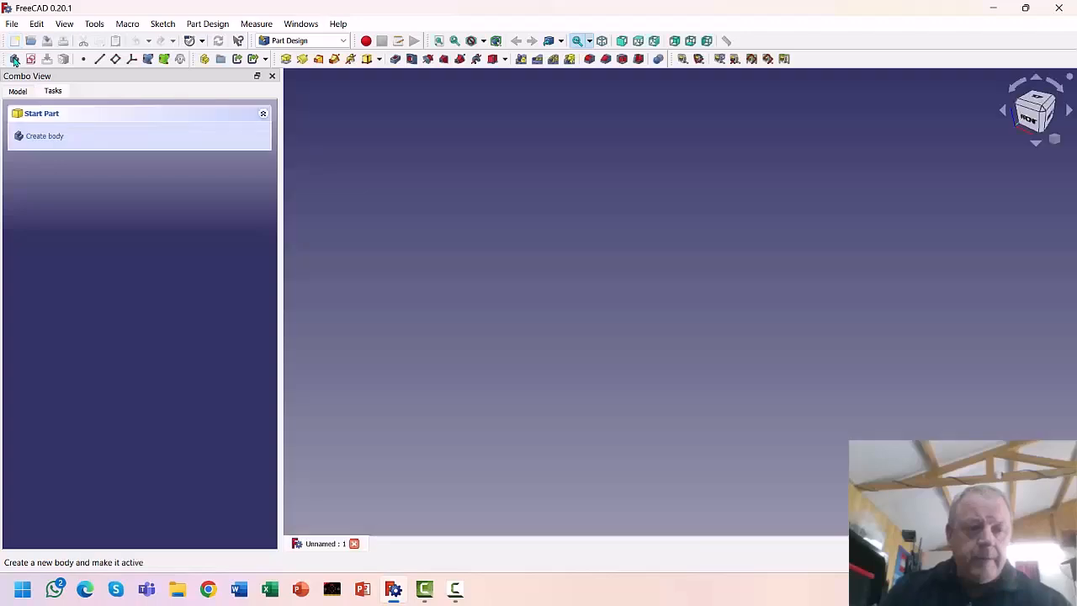
# Create a new document and start a sketch on the XY_Plane base plane
pyautogui.click(15, 60)
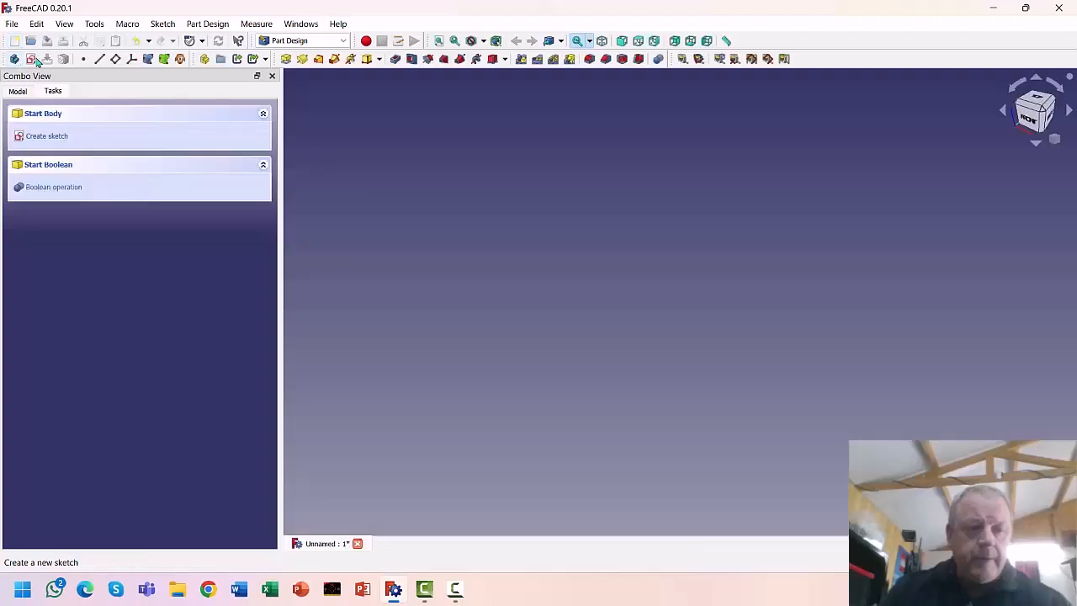
pyautogui.click(30, 60)
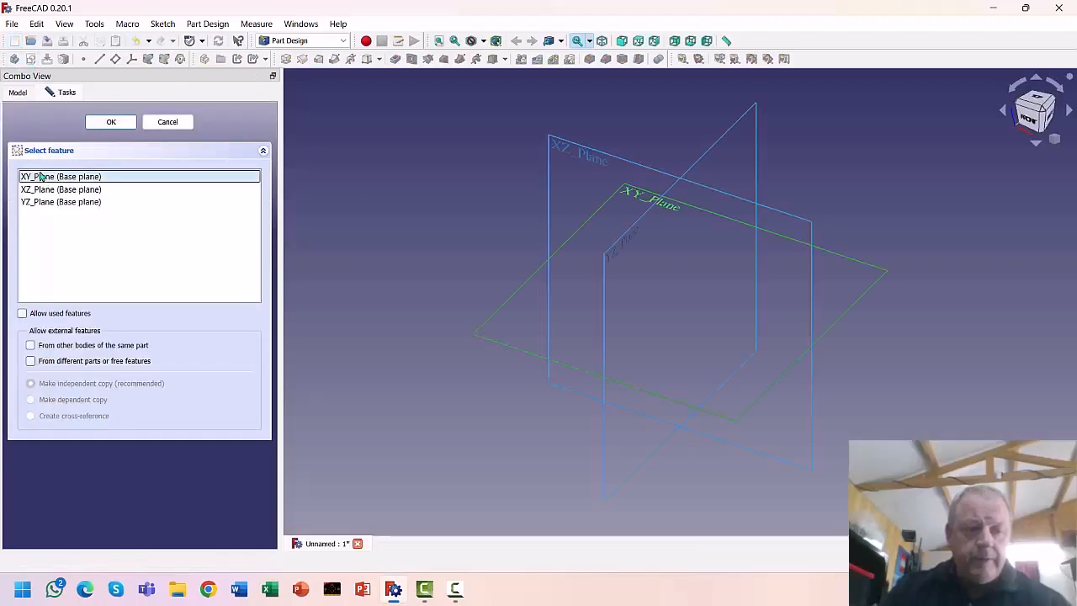
pyautogui.click(102, 123)
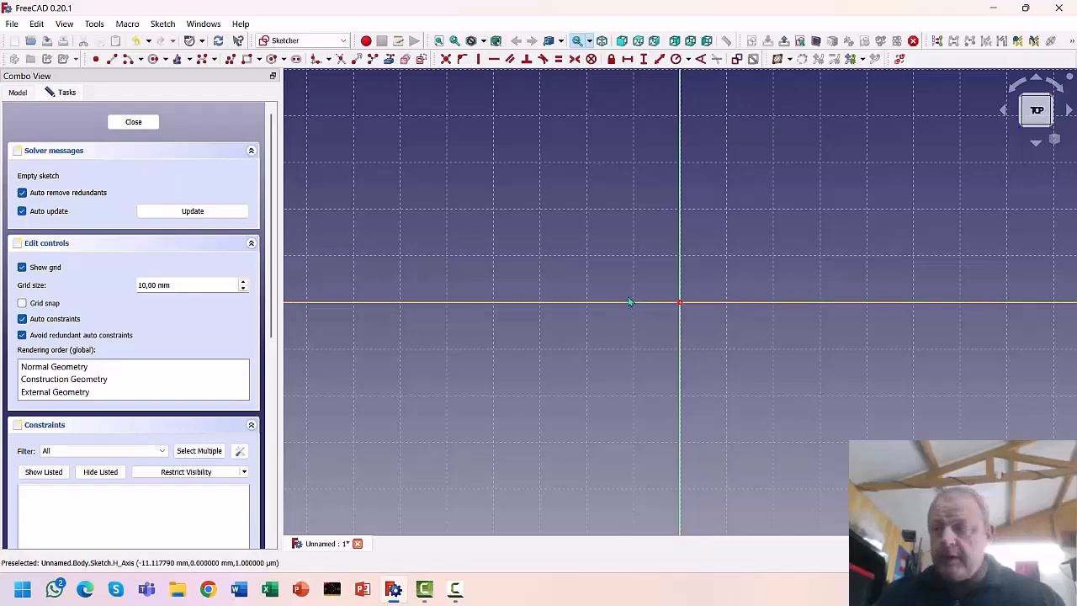
# Draw a rectangle from the origin to an opposite corner up and to the left
pyautogui.moveTo(582, 225)
pyautogui.mouseDown(button='middle')
pyautogui.moveTo(764, 274)
pyautogui.moveTo(759, 334)
pyautogui.mouseUp(button='middle')
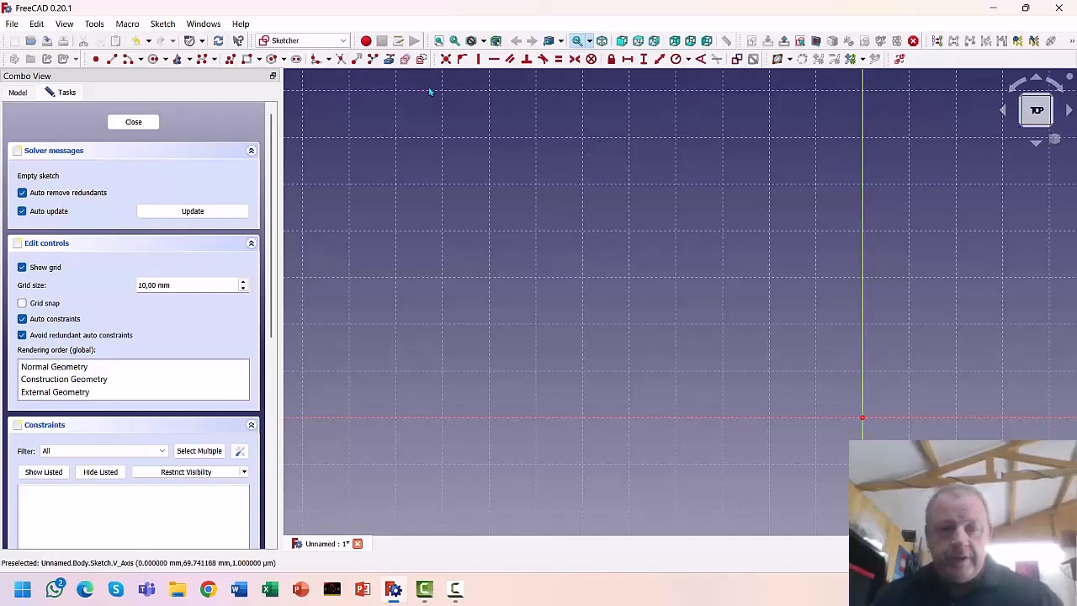
pyautogui.click(246, 58)
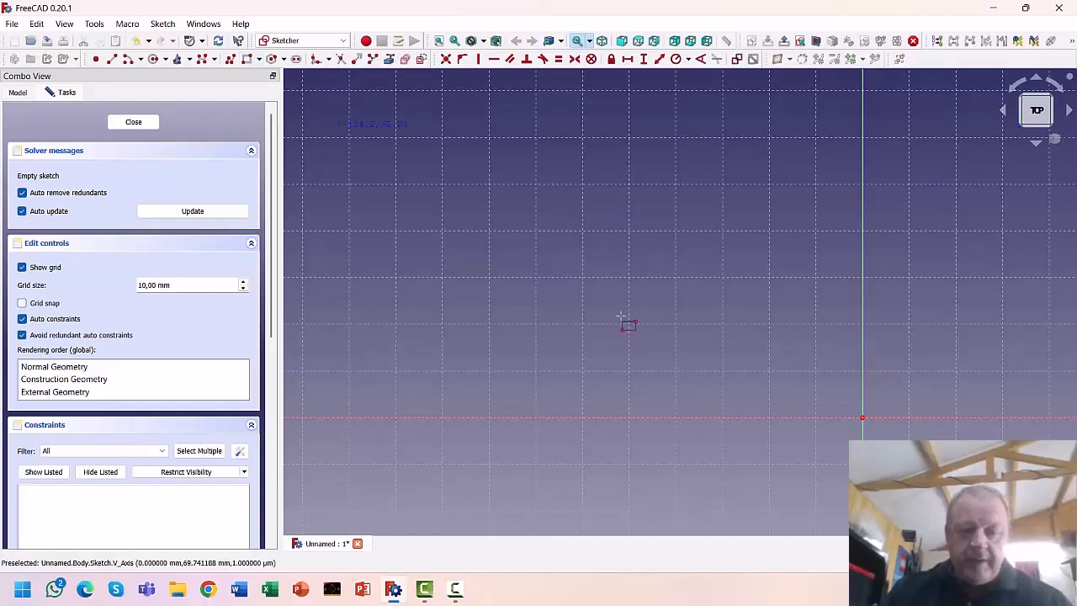
pyautogui.click(861, 417)
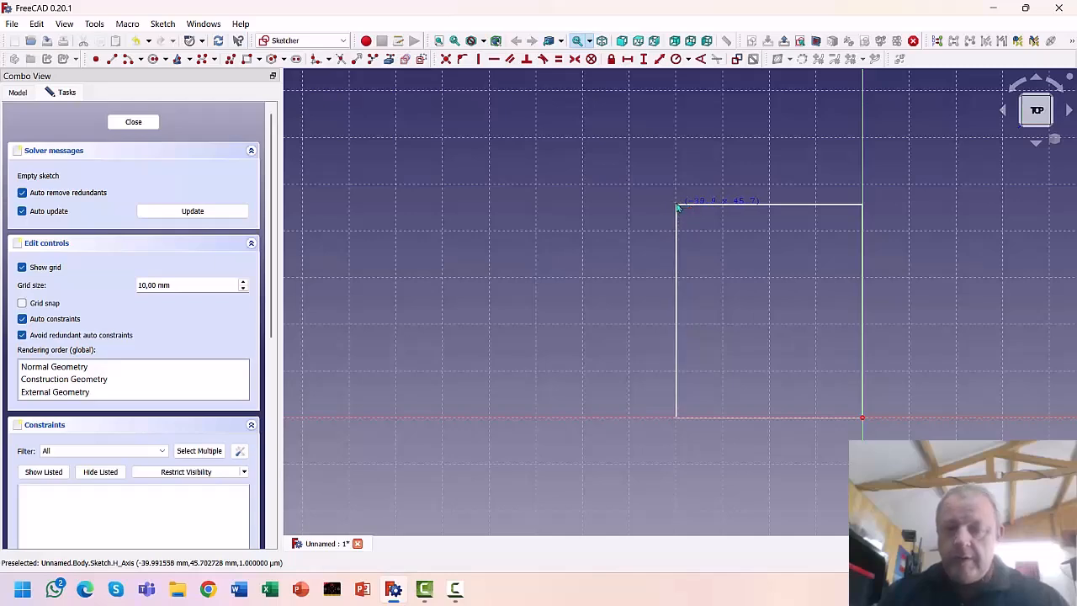
pyautogui.click(677, 205)
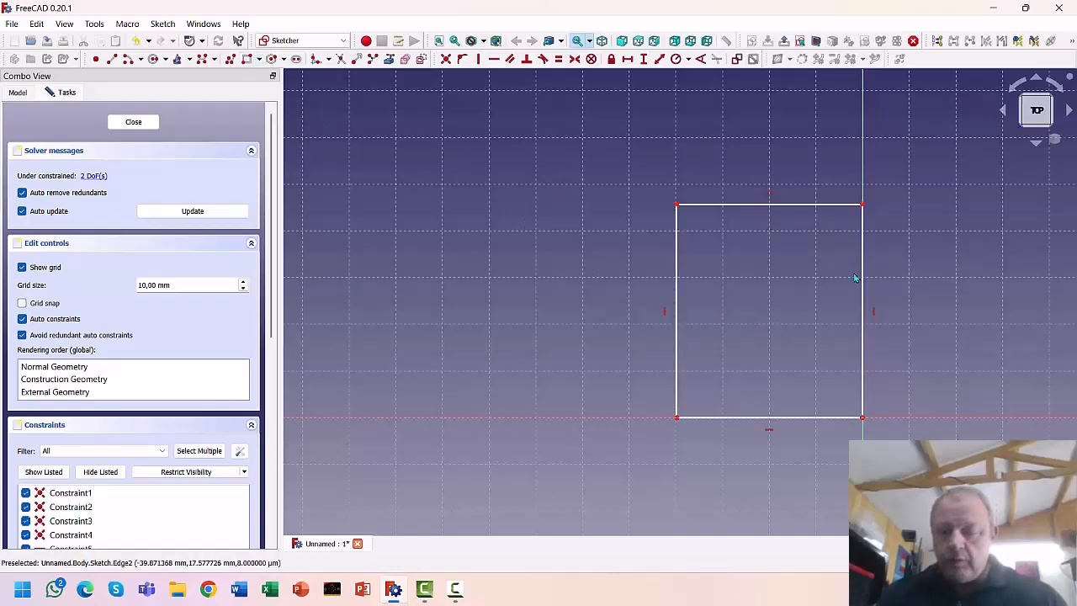
# Dimension the rectangle 45 mm tall and 40 mm wide, with the 45 mm label outside
pyautogui.click(862, 303)
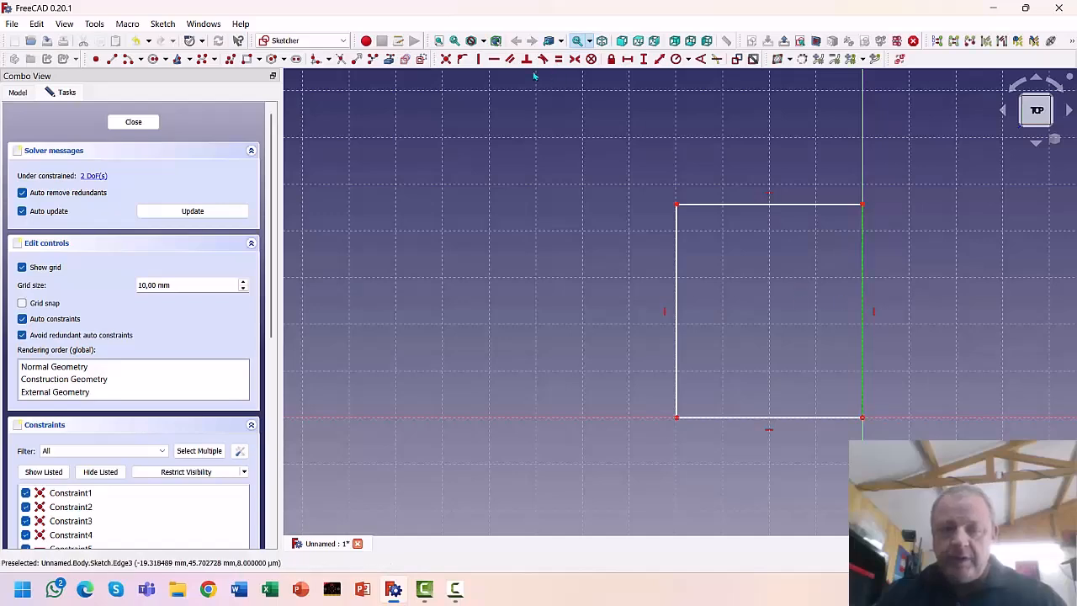
pyautogui.click(643, 59)
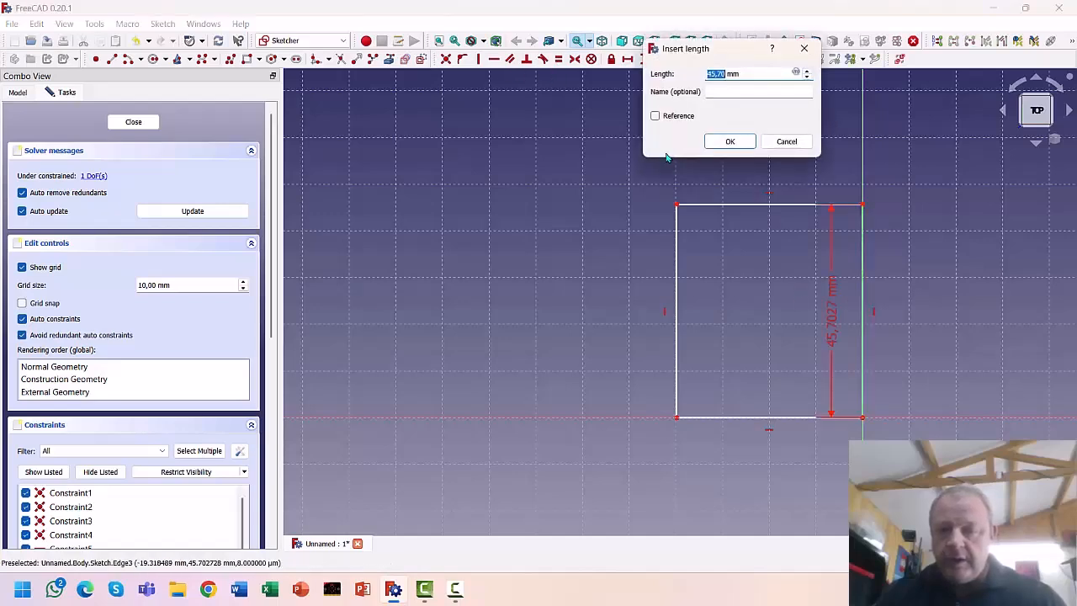
pyautogui.write('45')
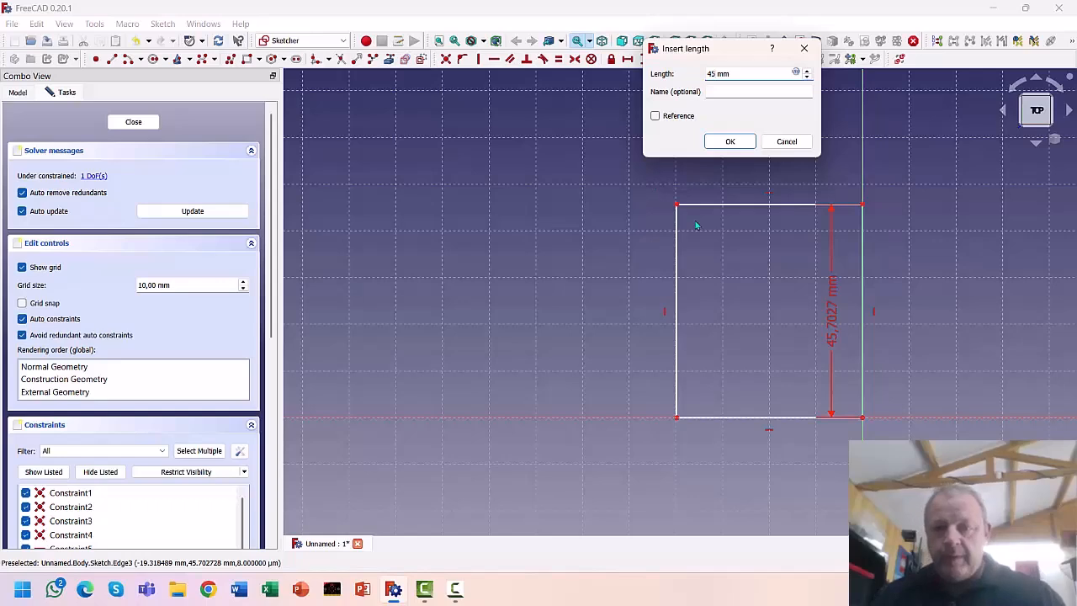
pyautogui.click(725, 141)
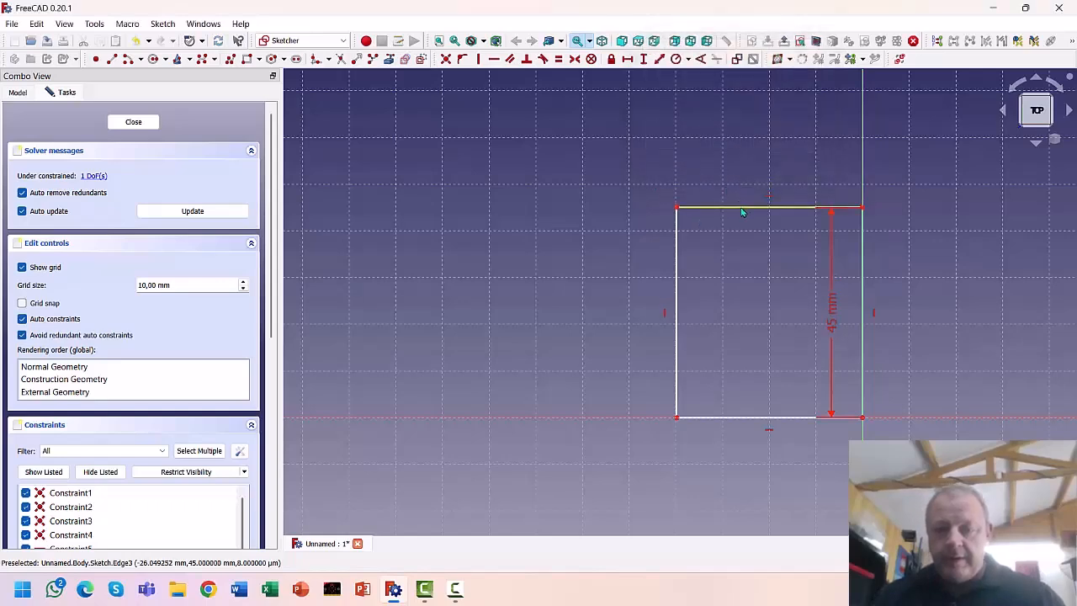
pyautogui.click(628, 58)
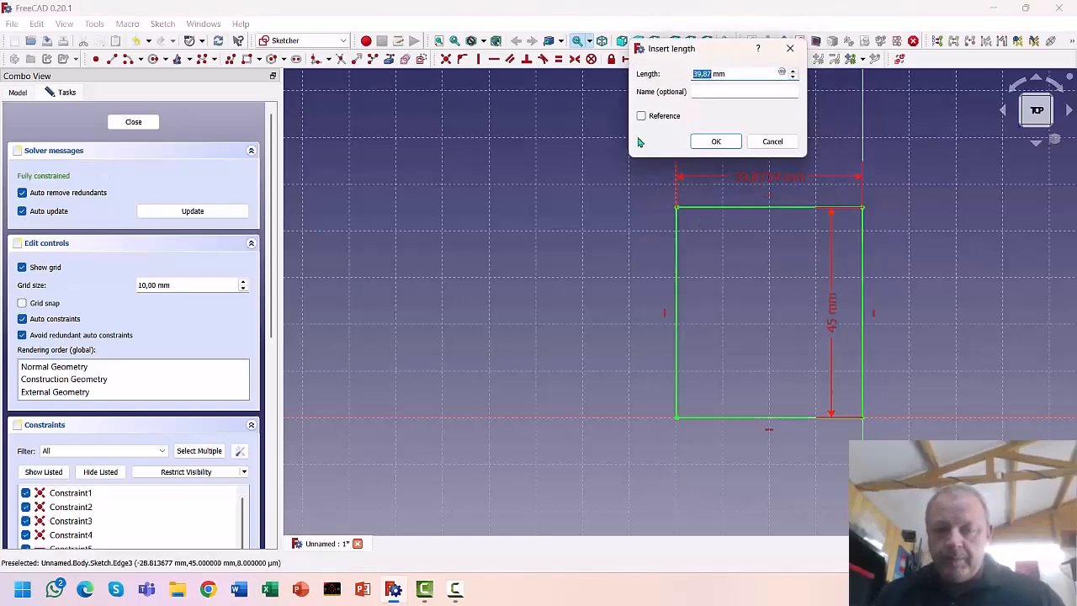
pyautogui.write('40')
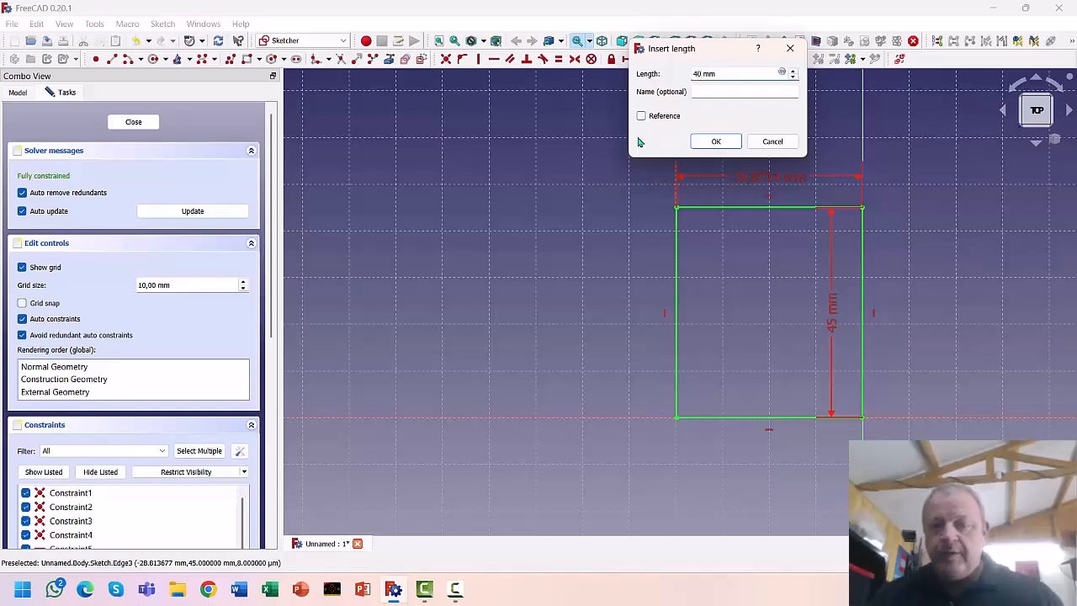
pyautogui.click(713, 141)
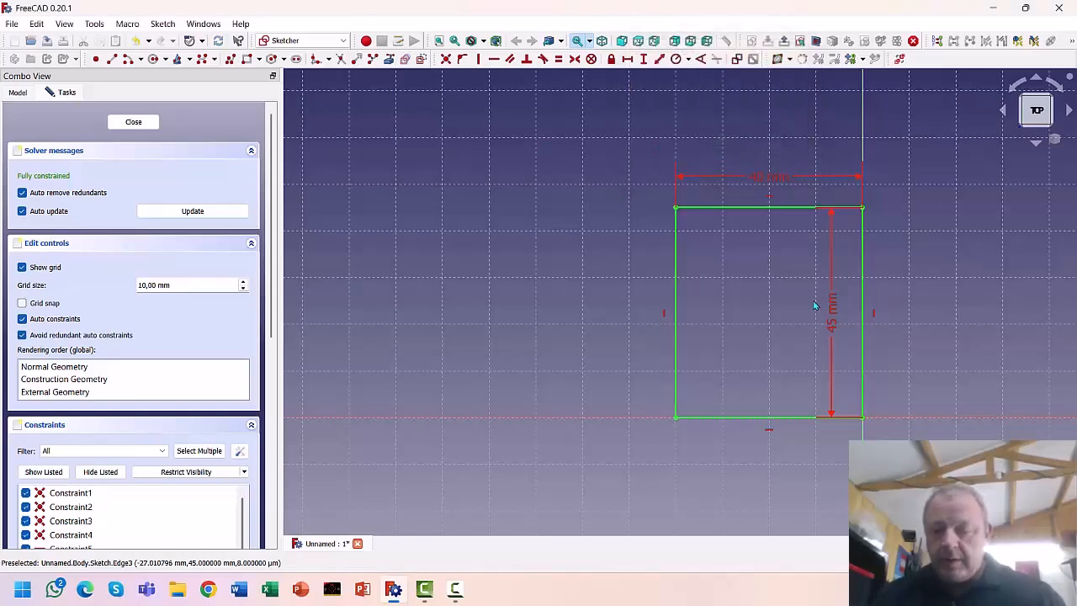
pyautogui.moveTo(833, 307); pyautogui.dragTo(943, 311)
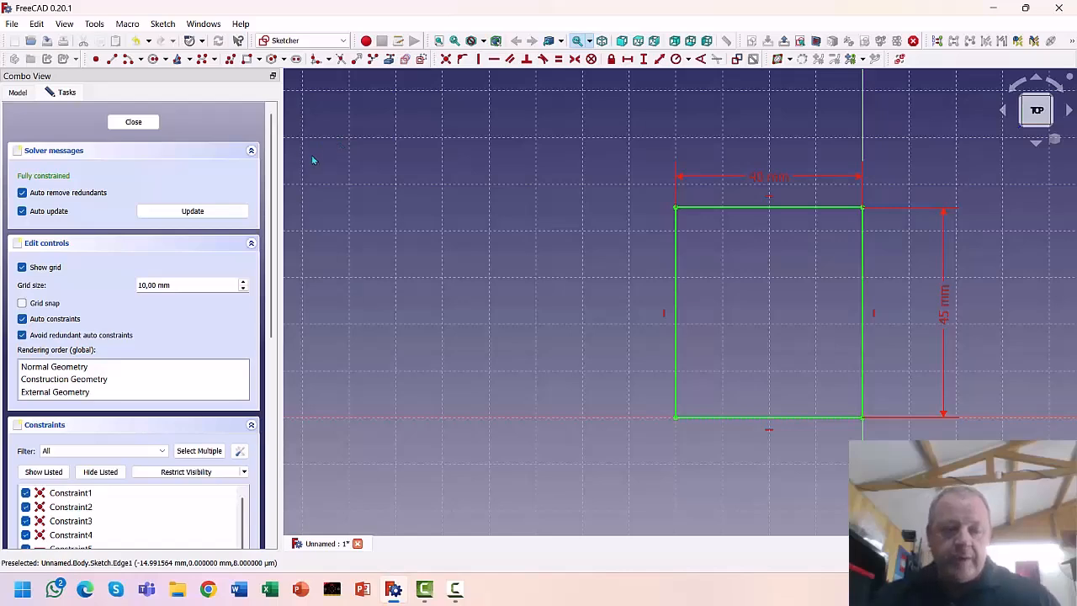
# Draw four small circles inside the rectangle: bottom middle, right, left and top
pyautogui.click(154, 60)
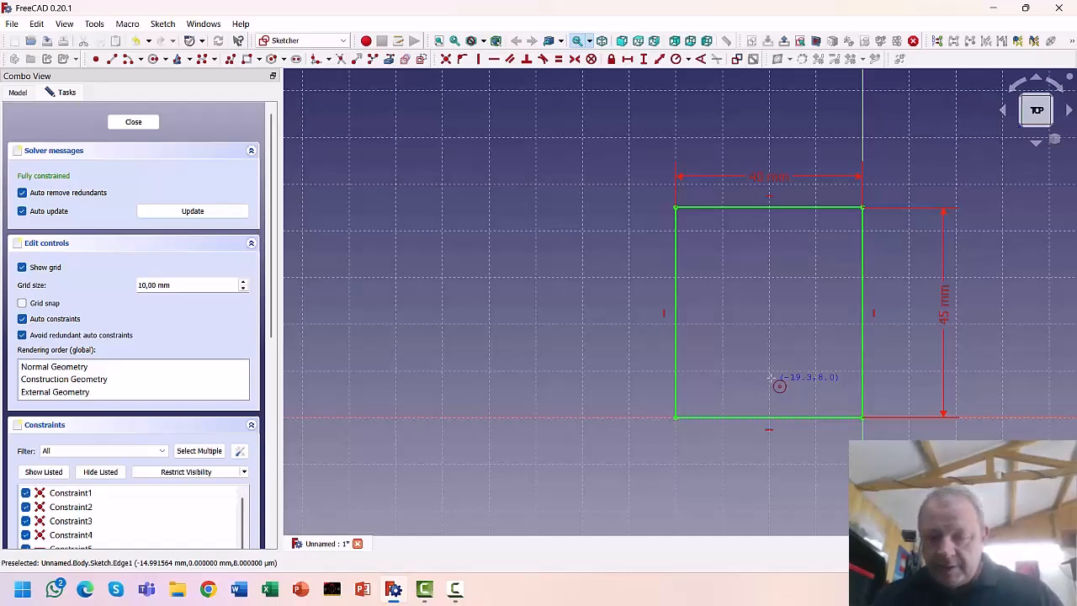
pyautogui.click(767, 378)
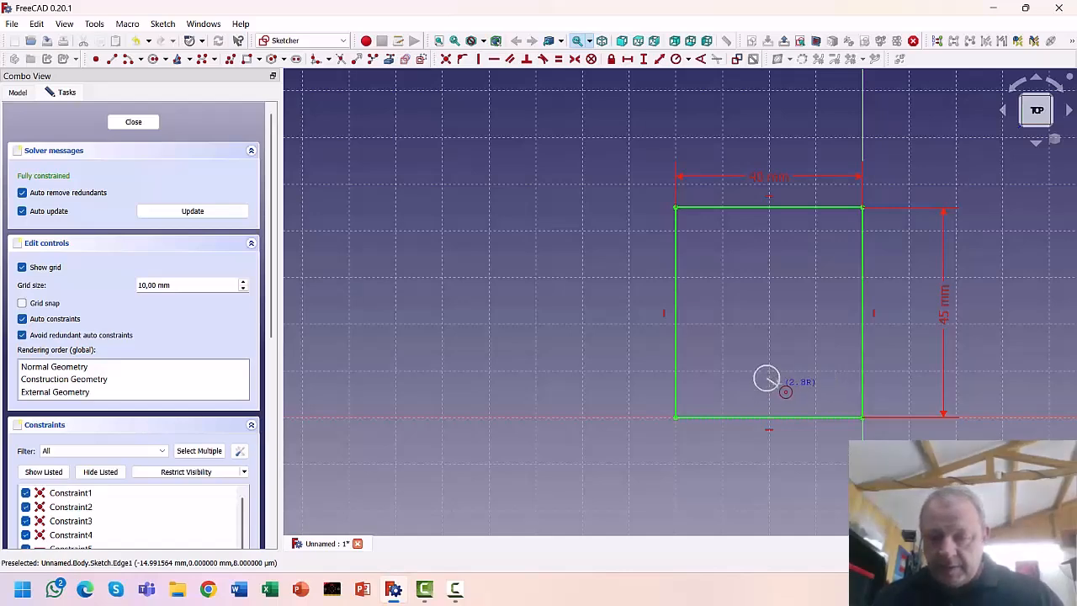
pyautogui.click(777, 384)
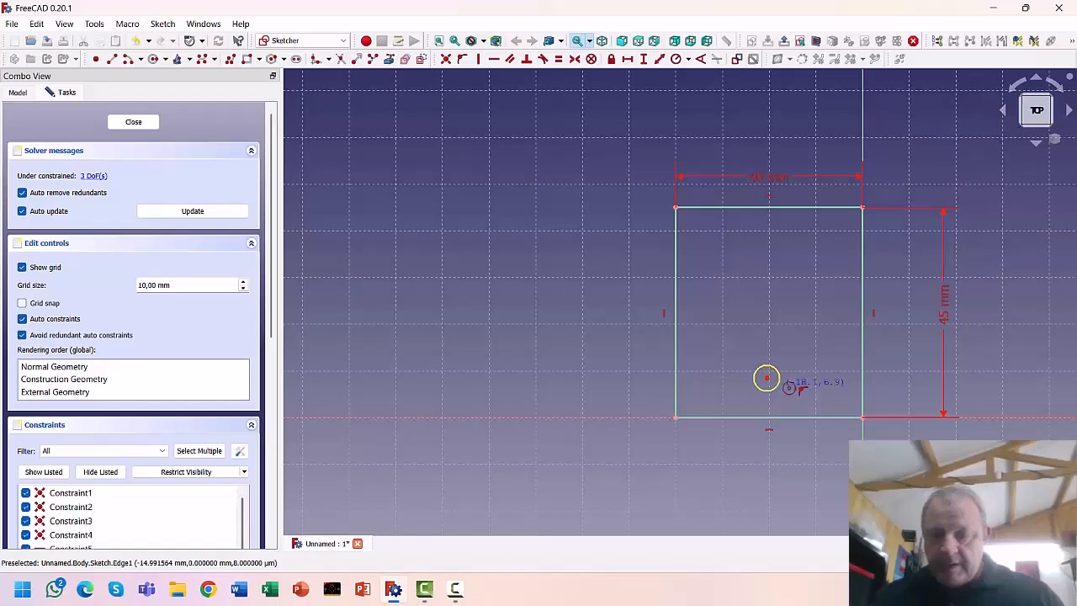
pyautogui.click(810, 288)
pyautogui.click(795, 298)
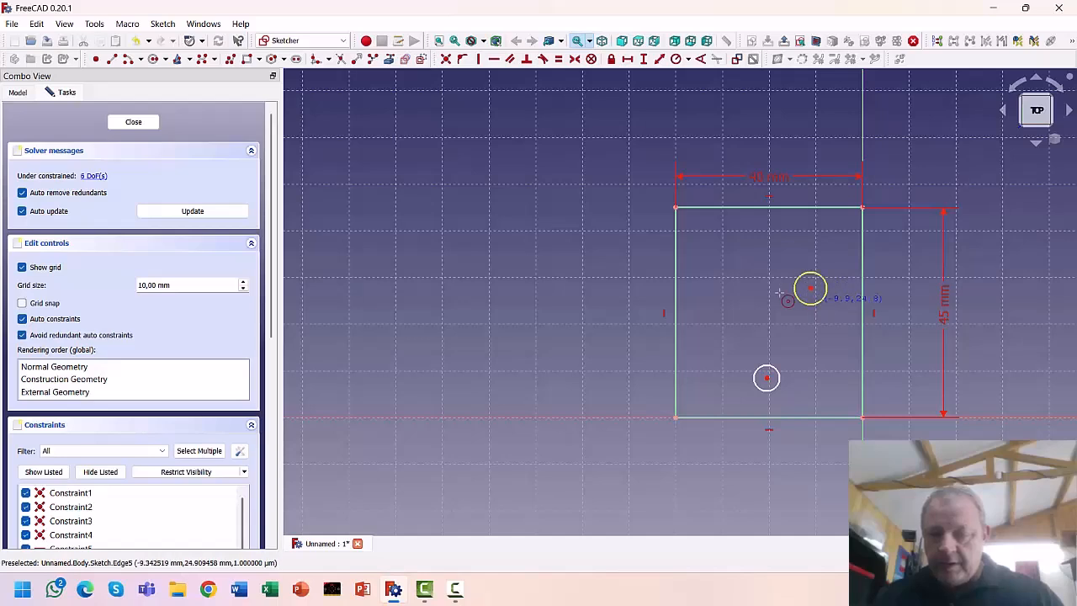
pyautogui.click(721, 288)
pyautogui.click(737, 291)
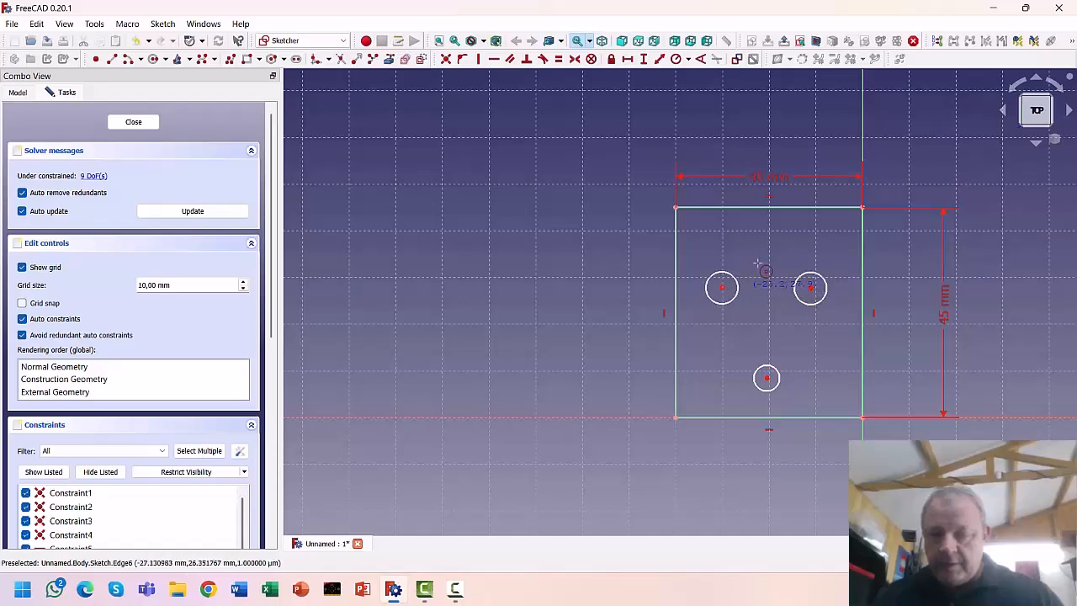
pyautogui.click(767, 232)
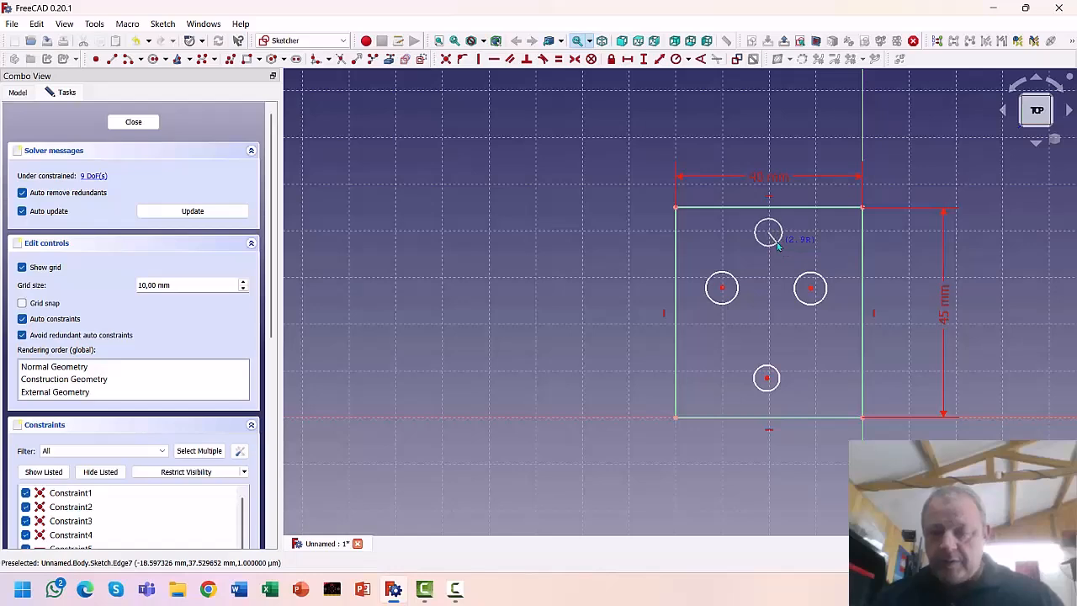
pyautogui.click(778, 244)
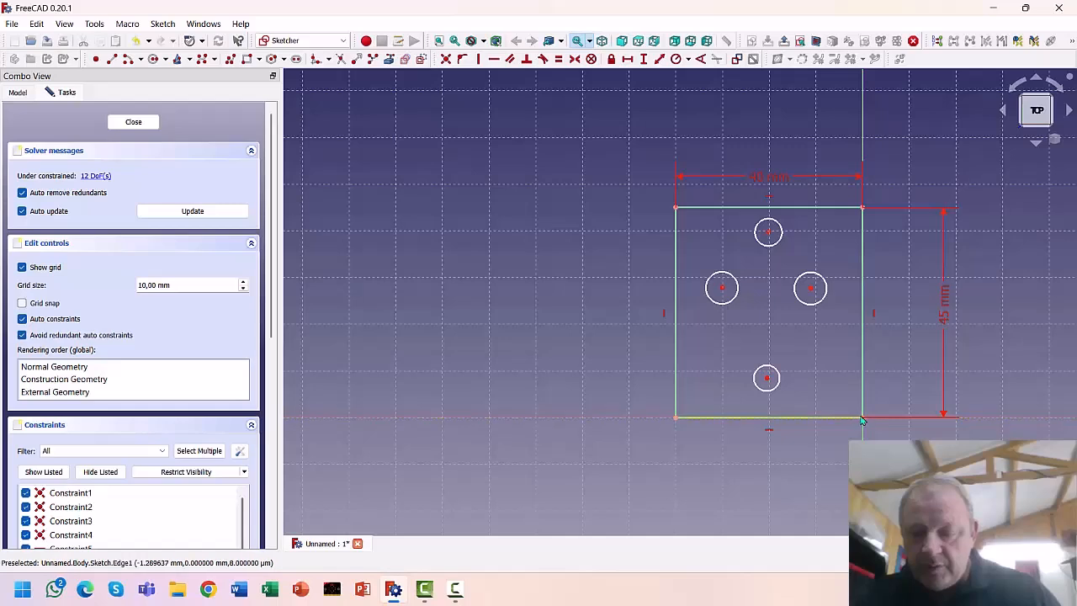
# Give the bottom and top circle centres 20 mm horizontal dimensions and move the label lower
pyautogui.click(766, 377)
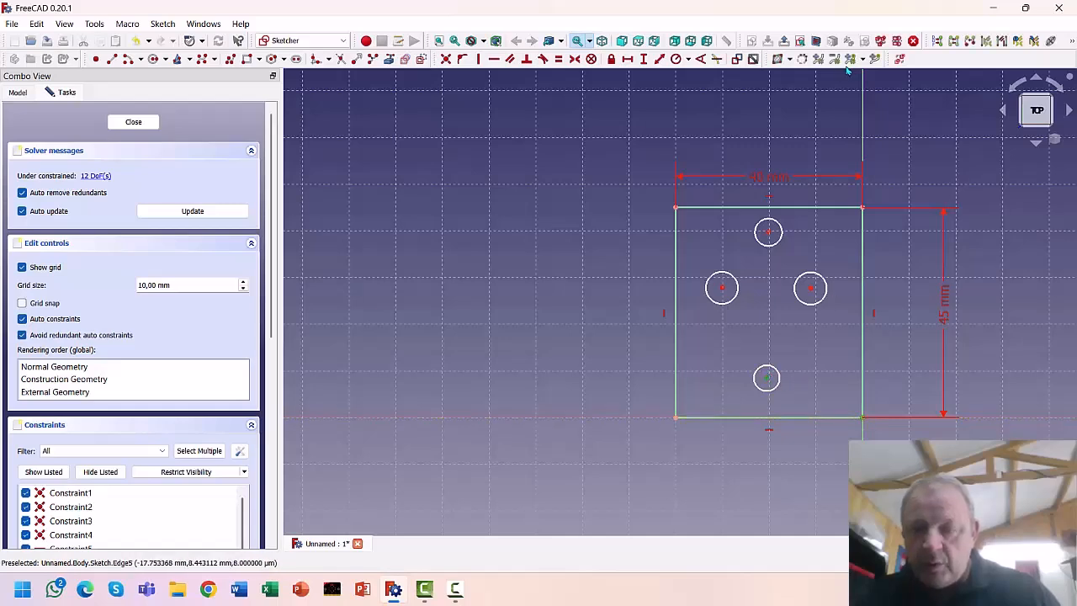
pyautogui.click(627, 59)
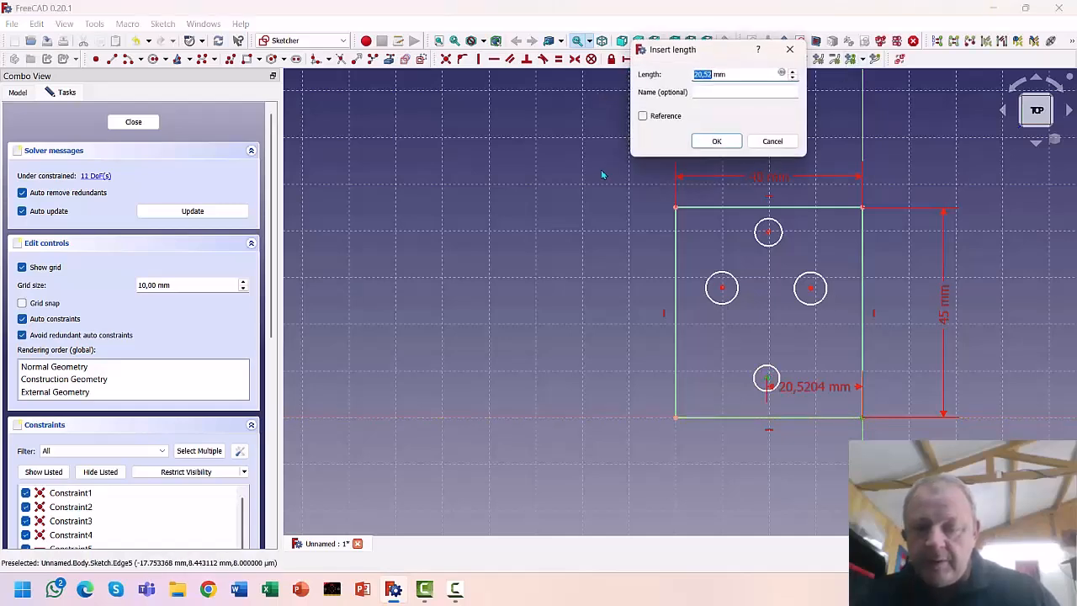
pyautogui.write('20')
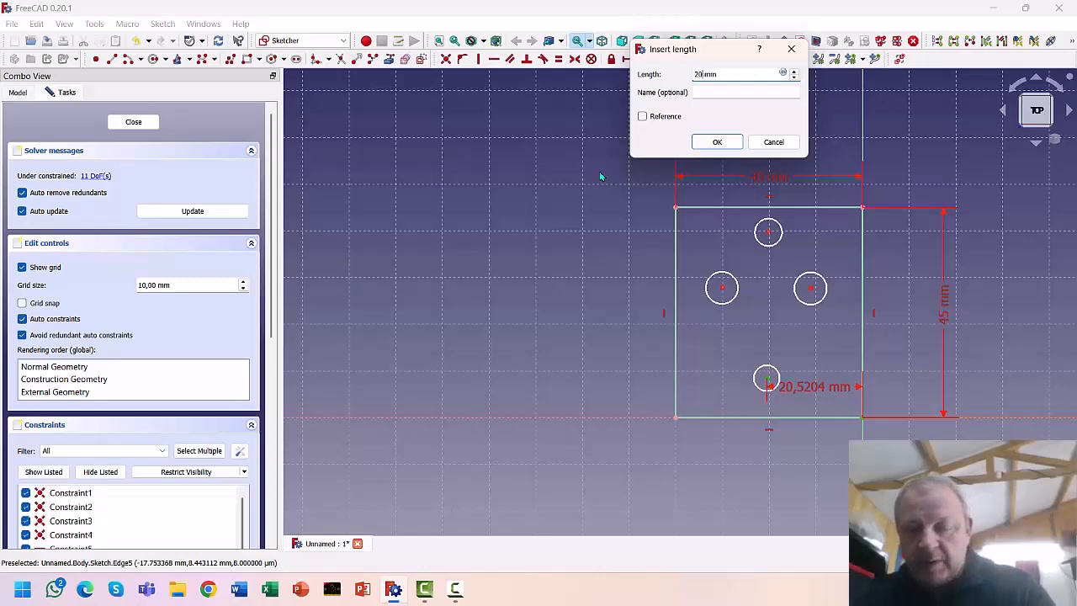
pyautogui.press('Return')
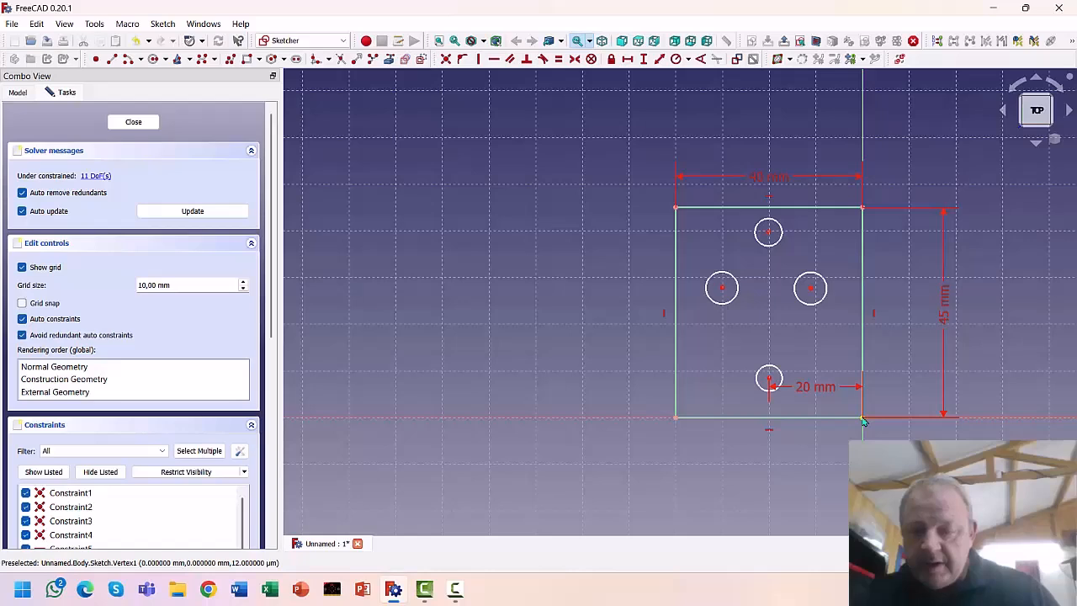
pyautogui.click(768, 232)
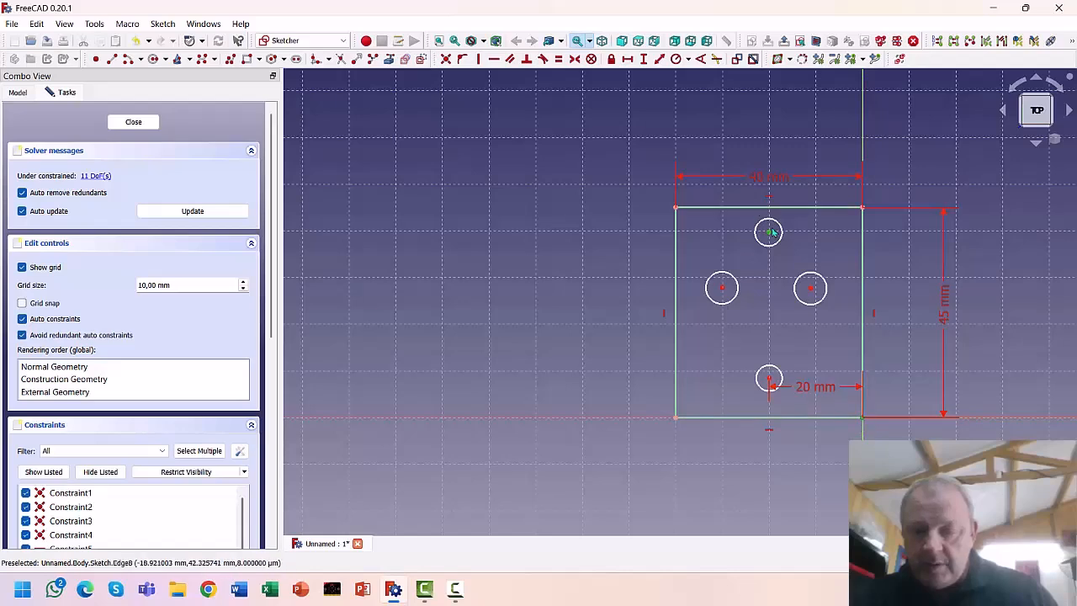
pyautogui.click(626, 58)
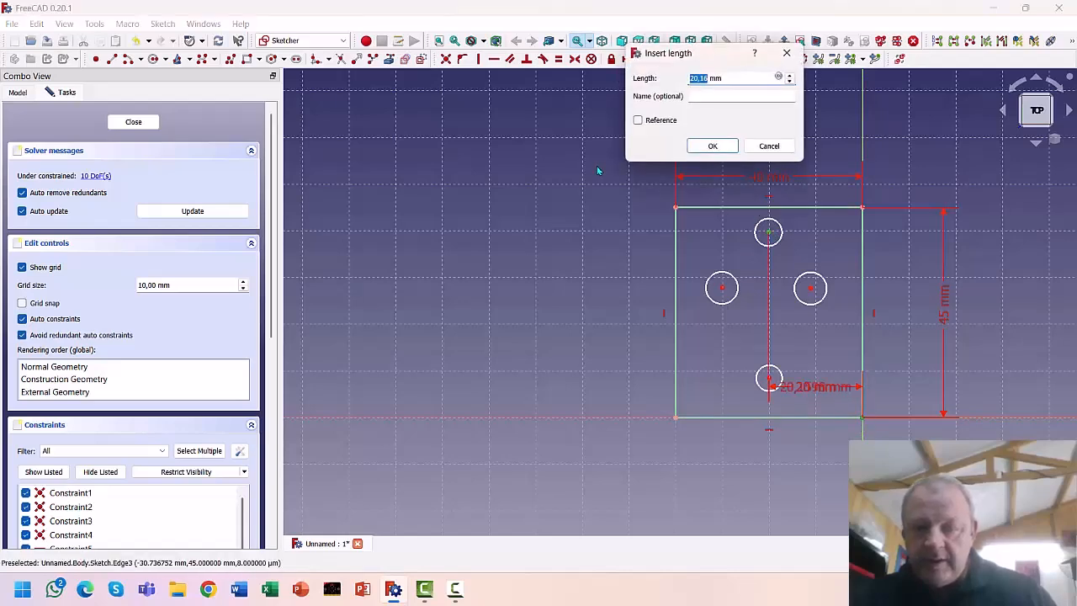
pyautogui.write('20')
pyautogui.press('Return')
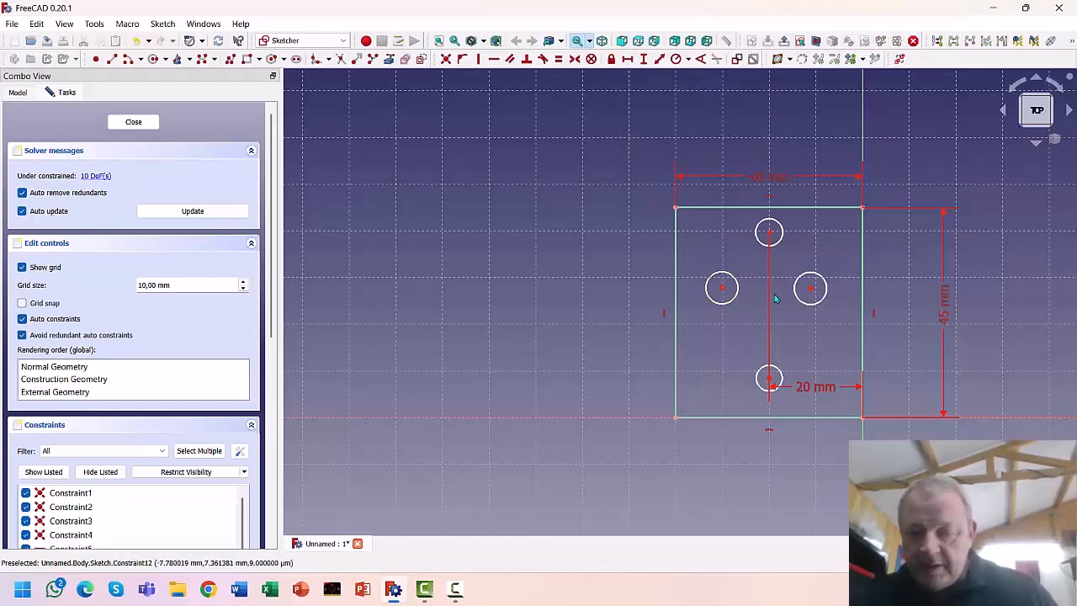
pyautogui.moveTo(815, 390); pyautogui.dragTo(893, 225)
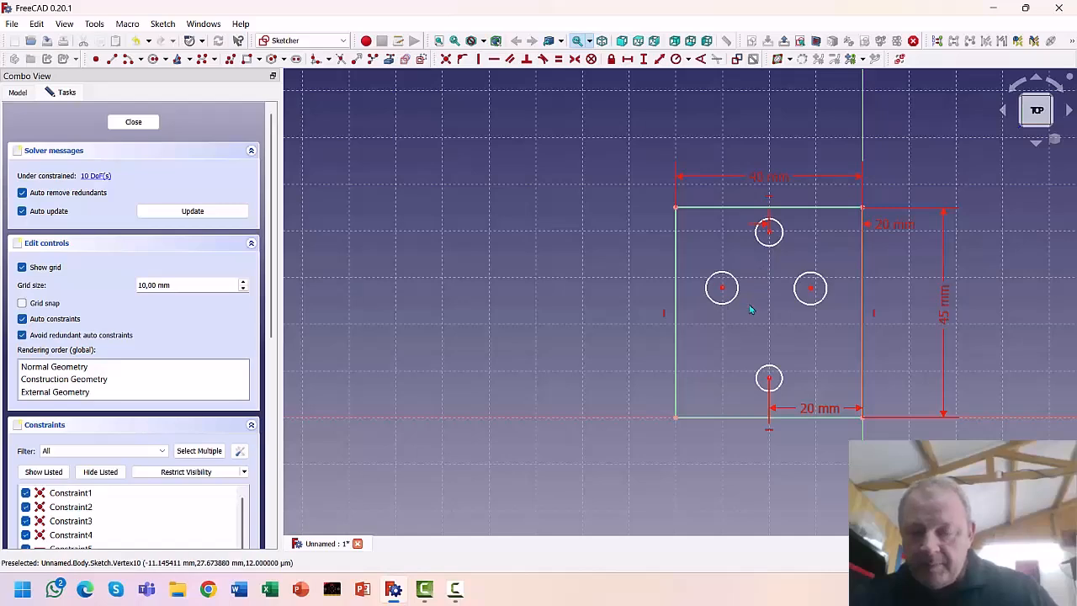
# Select all four circles: bottom, right, top and left
pyautogui.click(775, 371)
pyautogui.click(809, 274)
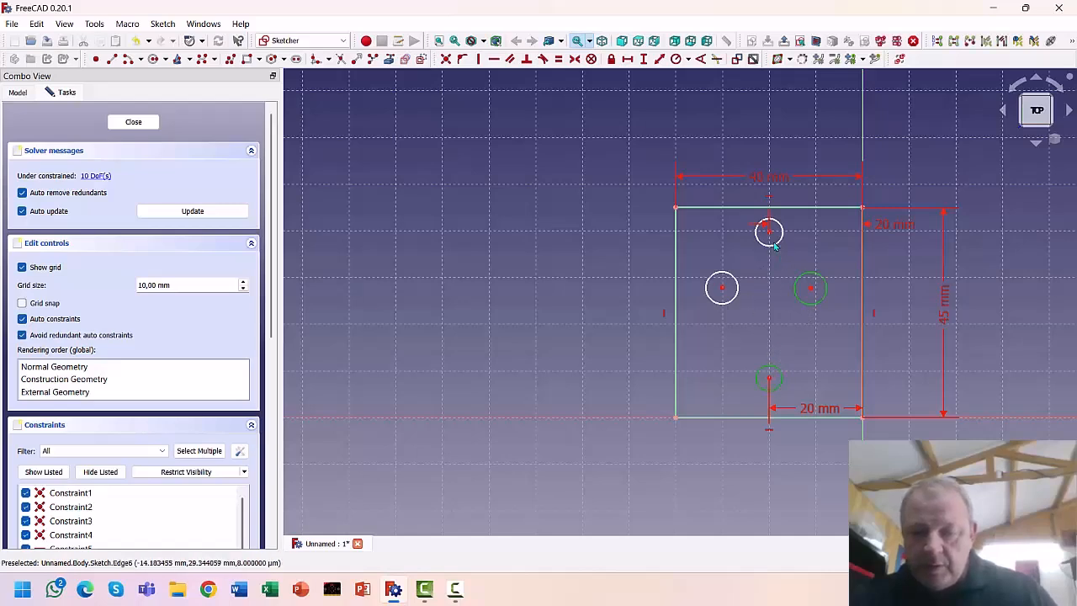
pyautogui.click(769, 219)
pyautogui.click(737, 287)
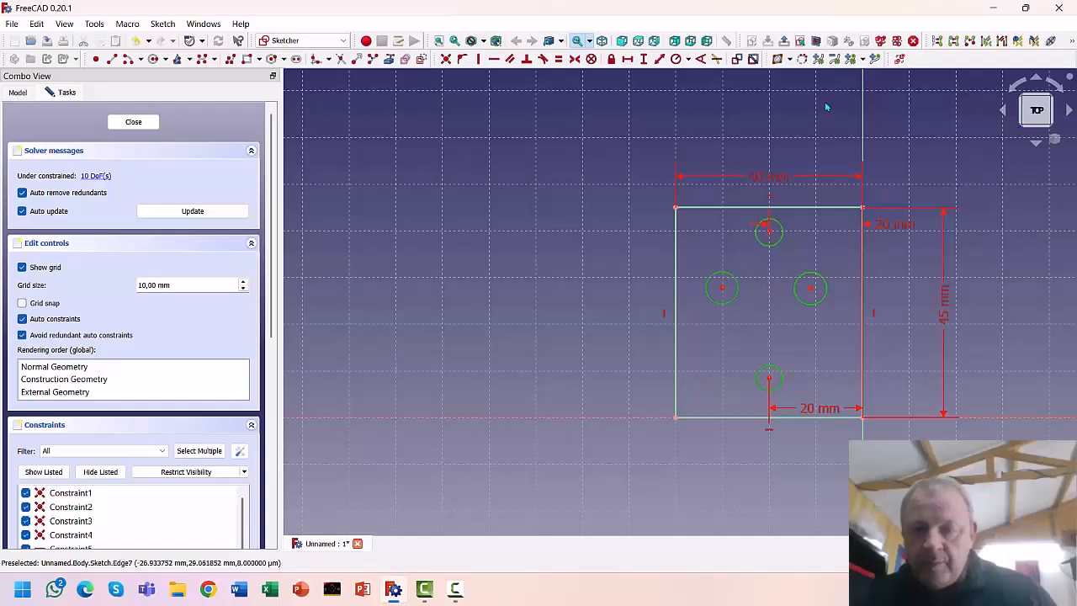
# Make the four circles equal and give the left one a 2 mm radius
pyautogui.click(558, 62)
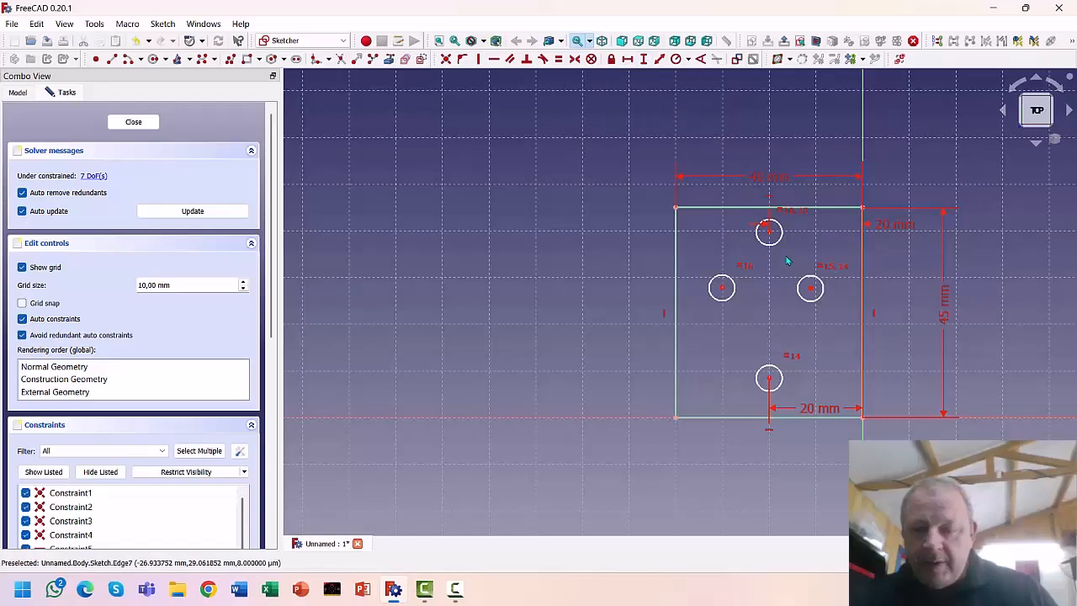
pyautogui.click(716, 277)
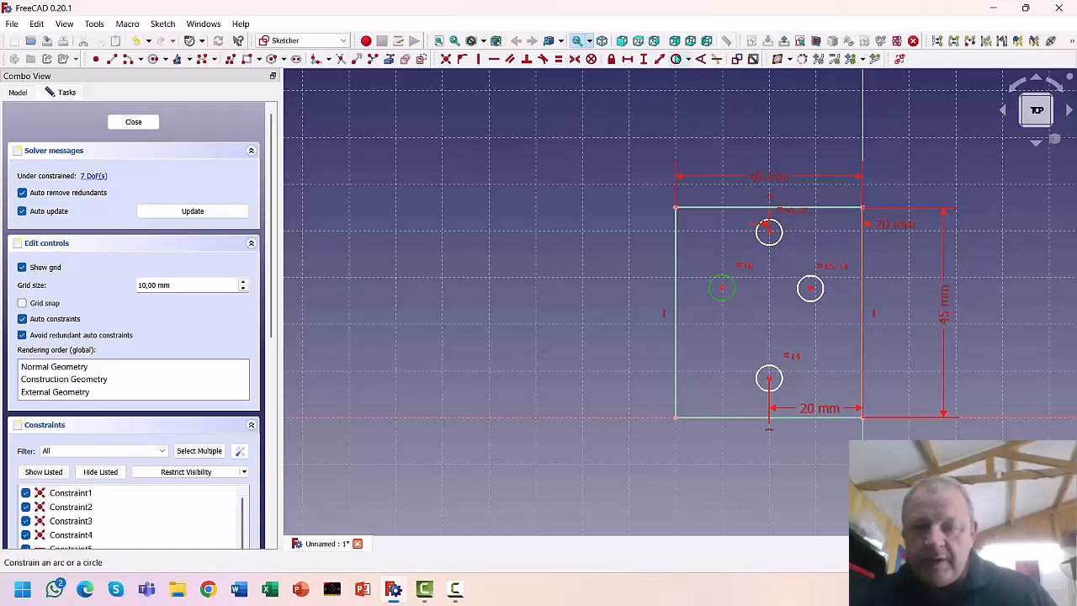
pyautogui.click(675, 59)
pyautogui.write('2')
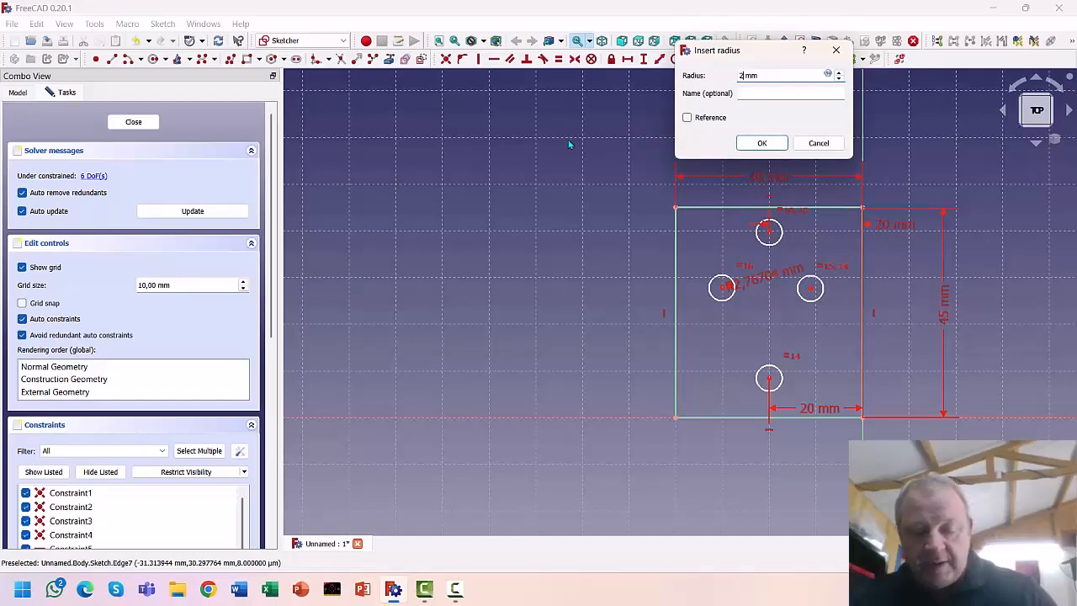
pyautogui.press('Return')
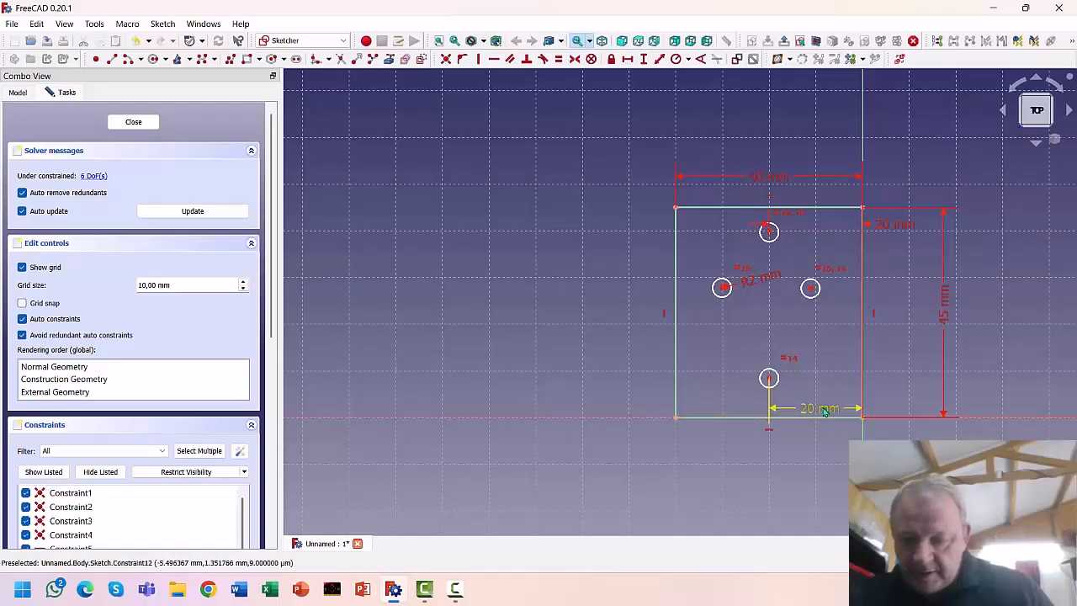
# Set the bottom circle's centre 9 mm above the bottom edge, moving dimension labels aside
pyautogui.moveTo(804, 410); pyautogui.dragTo(809, 456)
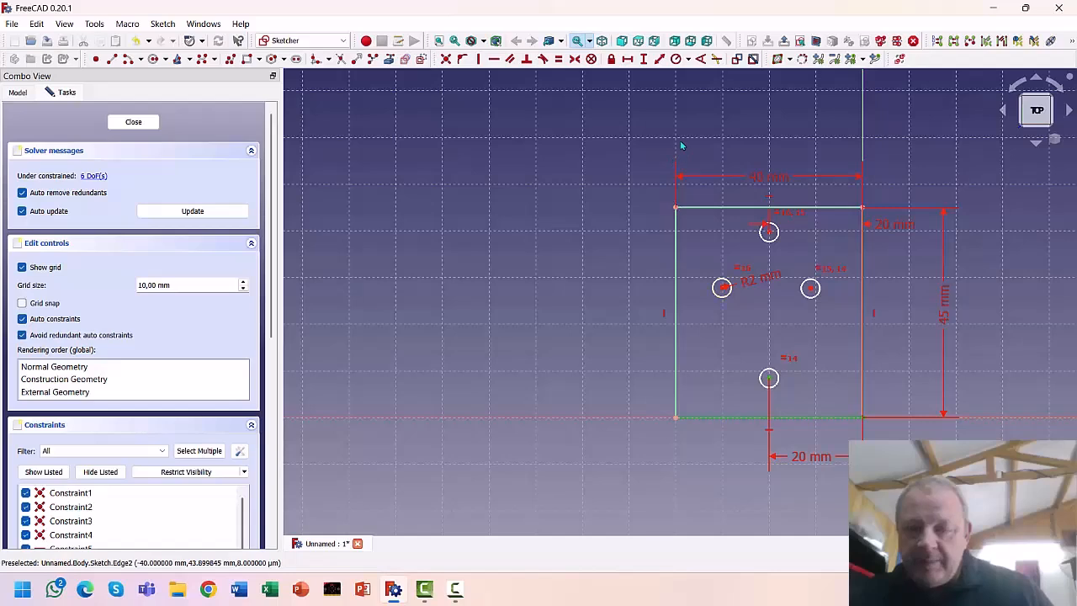
pyautogui.click(644, 59)
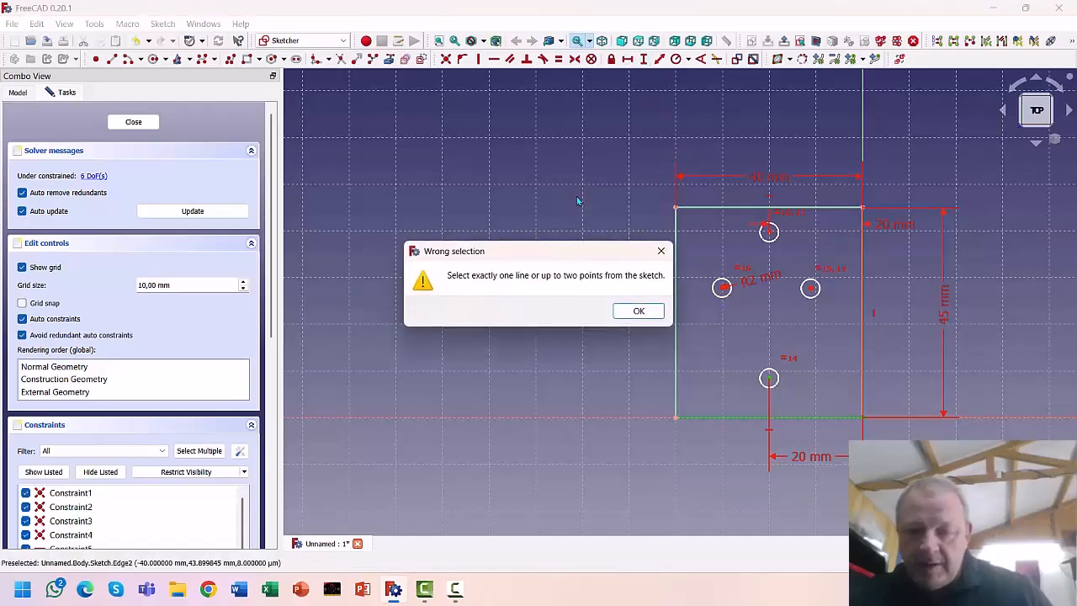
pyautogui.click(661, 252)
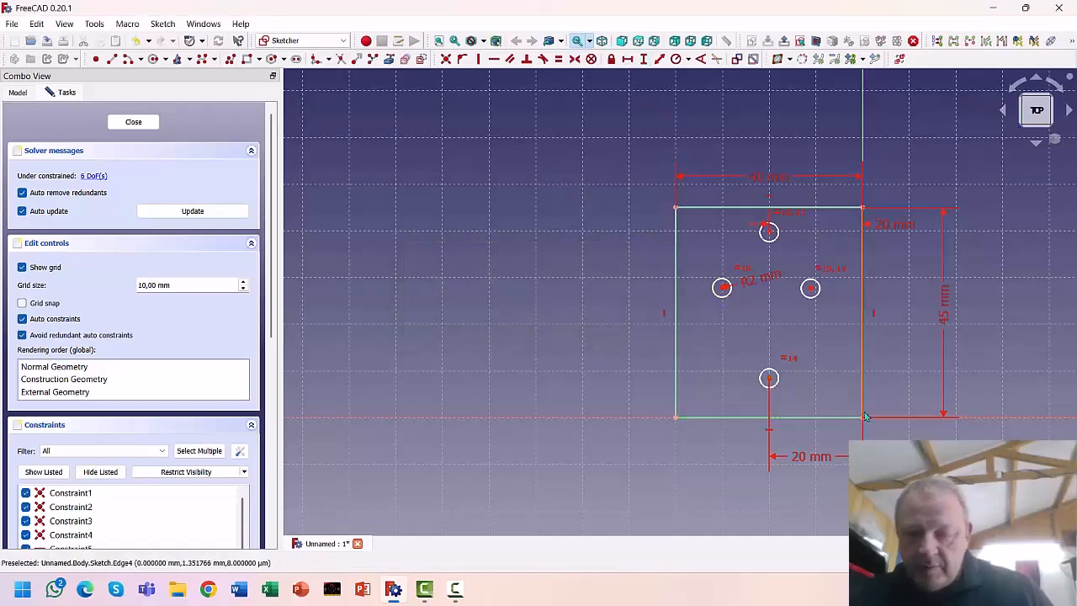
pyautogui.click(769, 379)
pyautogui.click(644, 59)
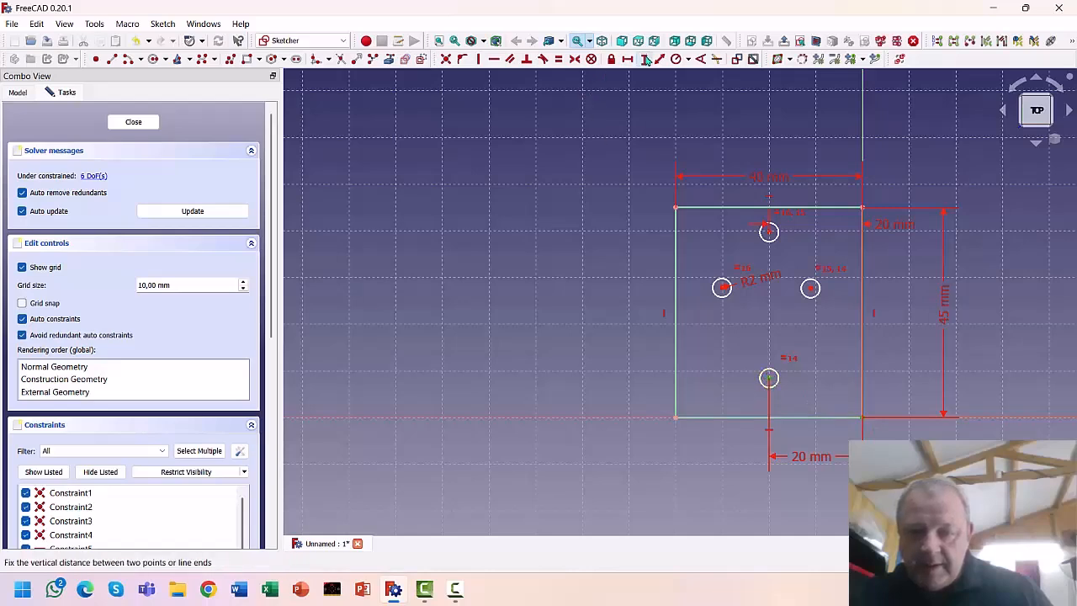
pyautogui.write('9')
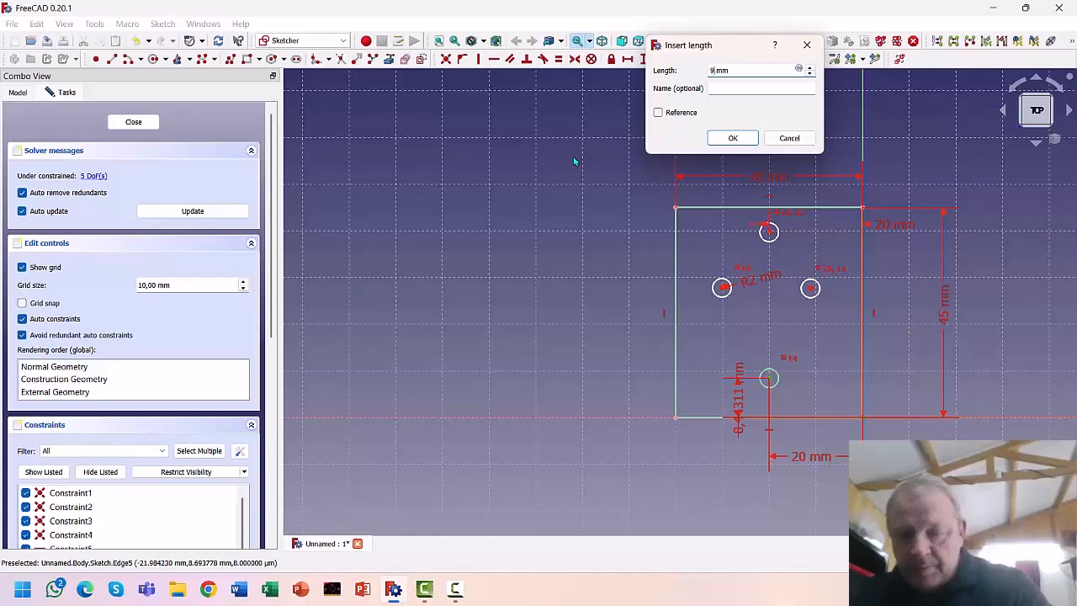
pyautogui.press('Return')
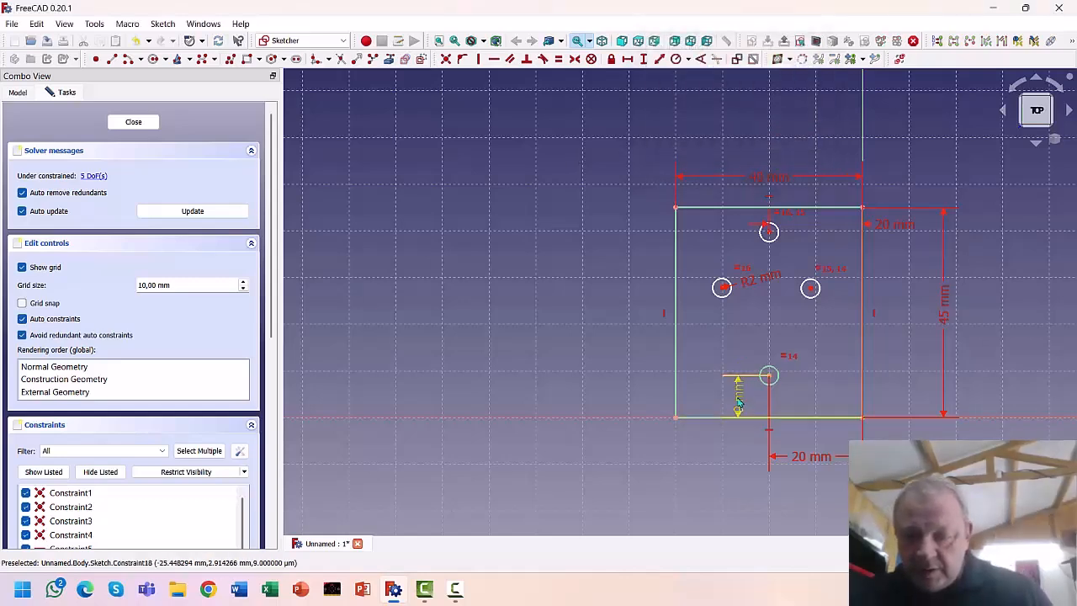
pyautogui.moveTo(738, 399); pyautogui.dragTo(631, 439)
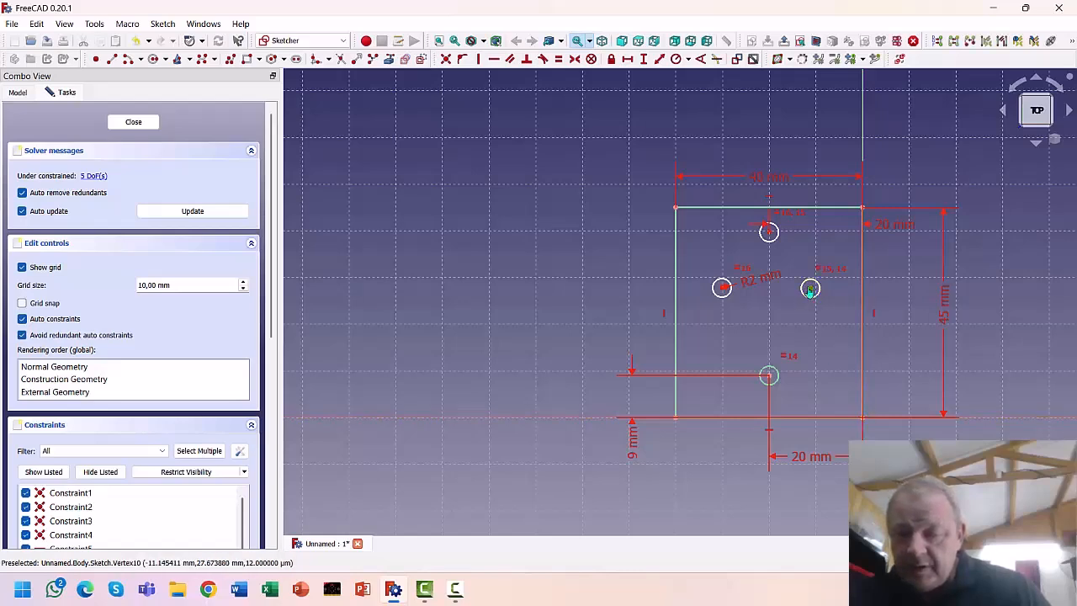
pyautogui.scroll(4, 872, 420)
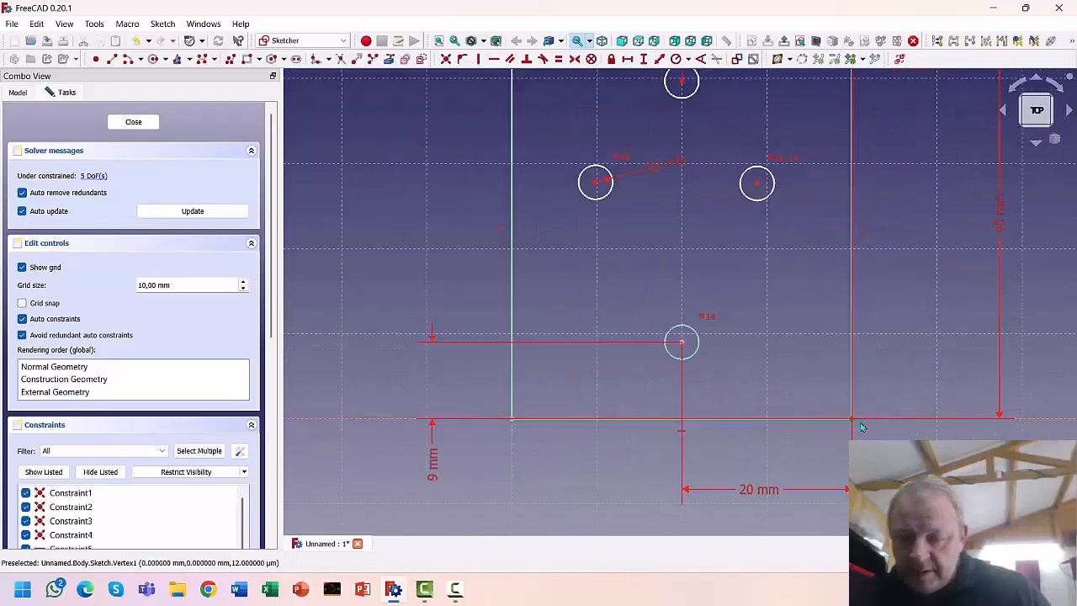
# Give the right and left circle centres each a 22,5 mm vertical dimension
pyautogui.click(758, 184)
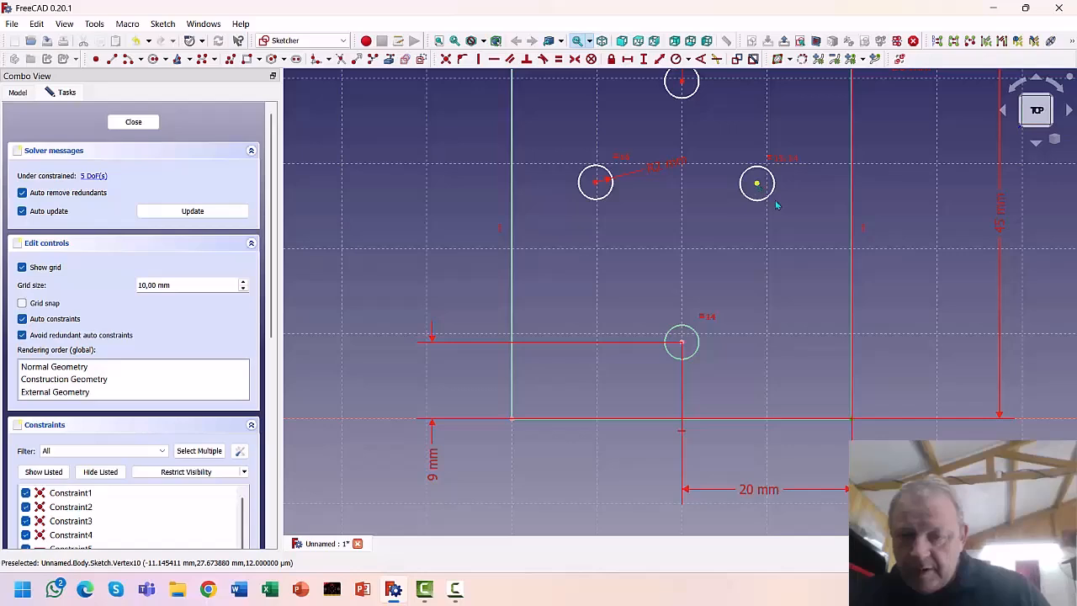
pyautogui.click(643, 59)
pyautogui.write('22')
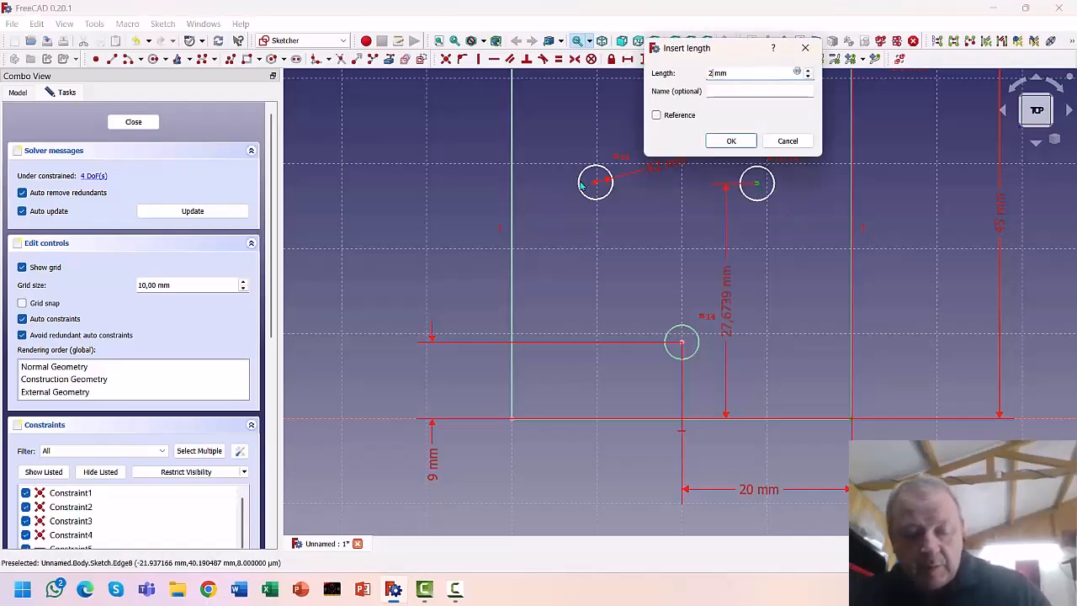
pyautogui.write(',5')
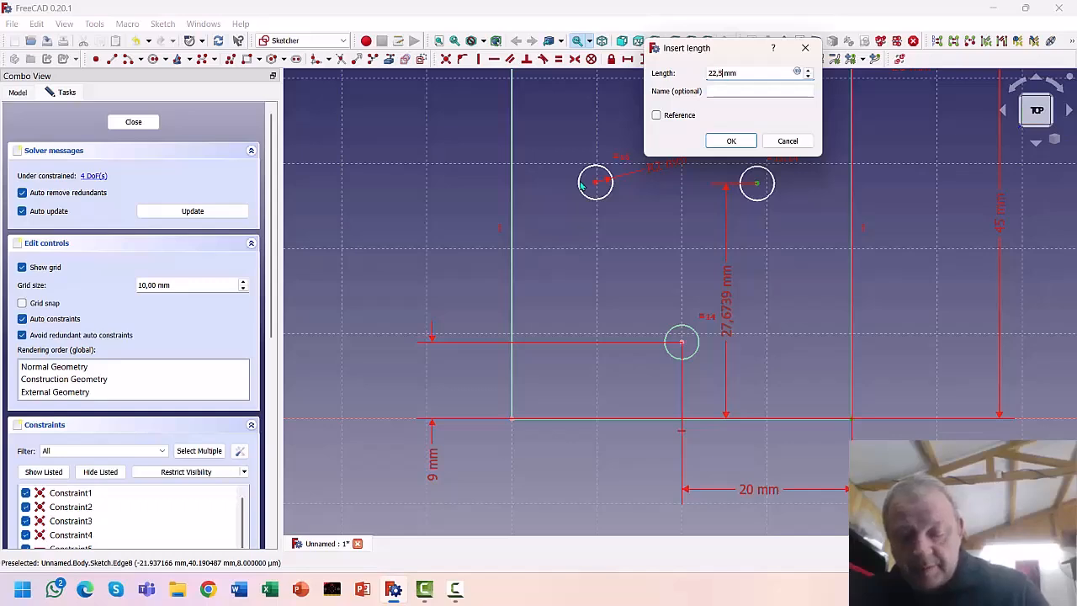
pyautogui.press('Return')
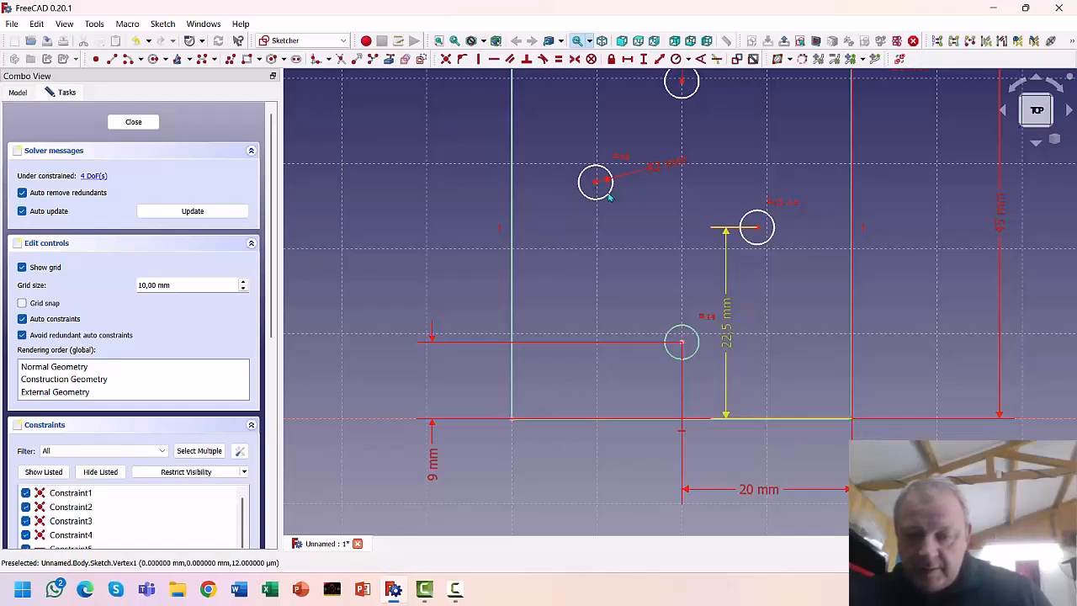
pyautogui.click(595, 183)
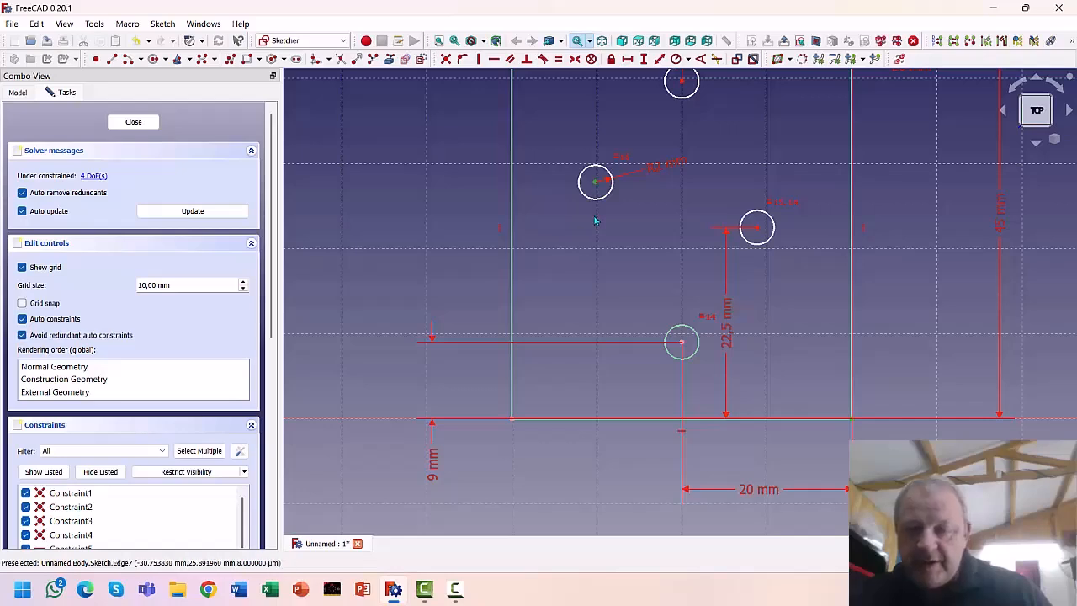
pyautogui.click(643, 59)
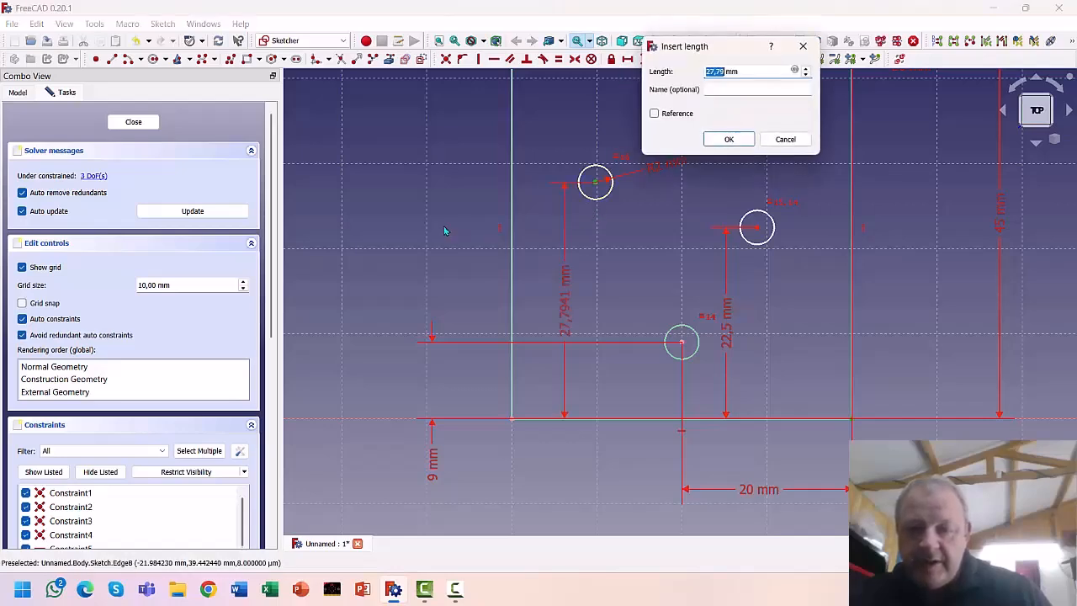
pyautogui.write('22,5')
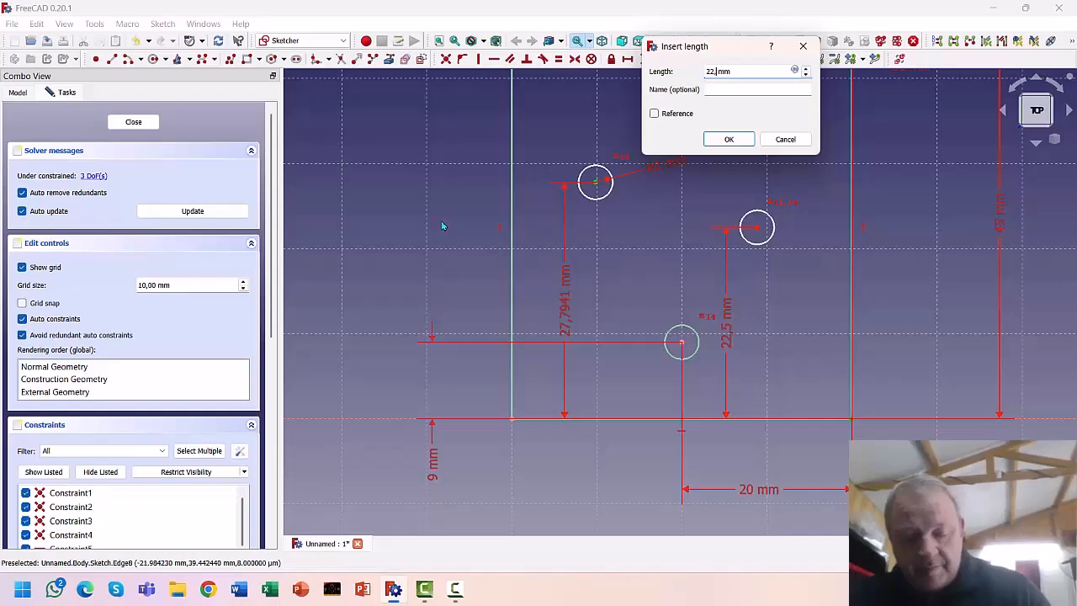
pyautogui.press('Return')
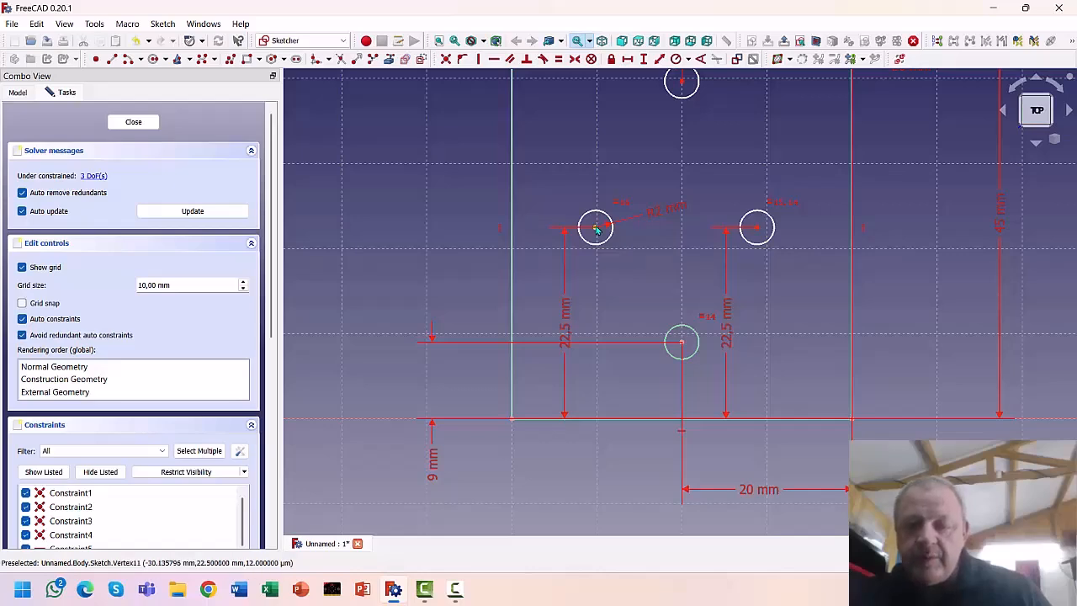
# Add horizontal dimensions of 16,5 mm and 16 mm for the right circle's centre
pyautogui.click(757, 229)
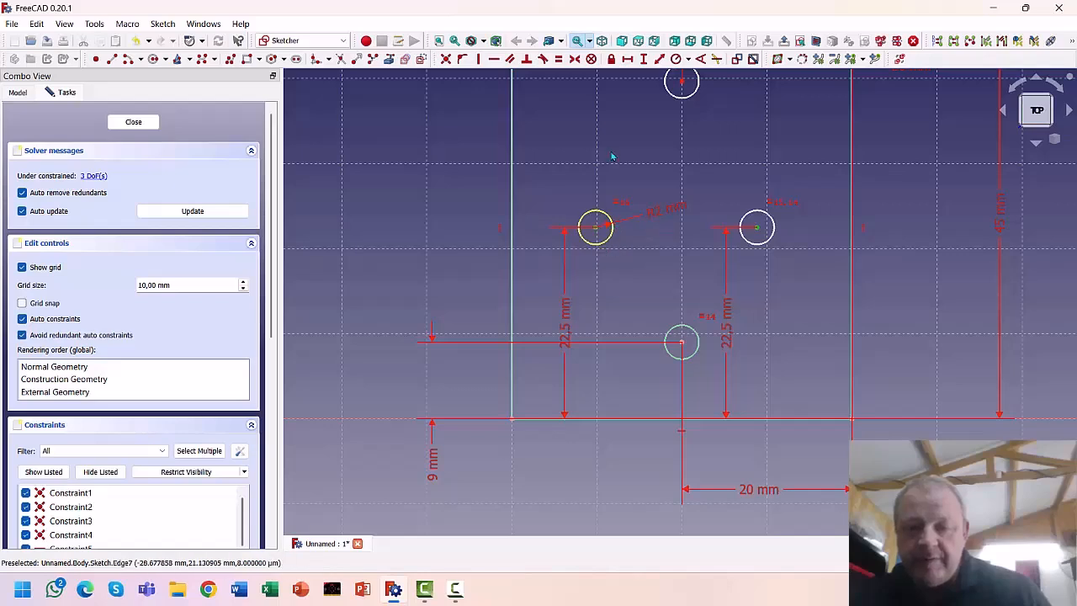
pyautogui.click(627, 59)
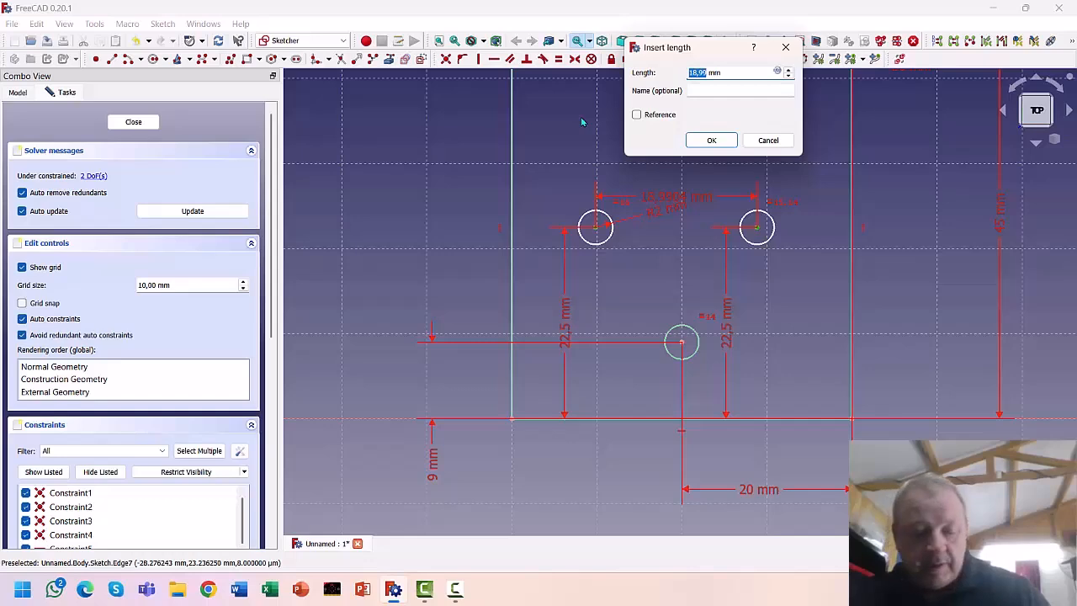
pyautogui.write('16')
pyautogui.write(',5')
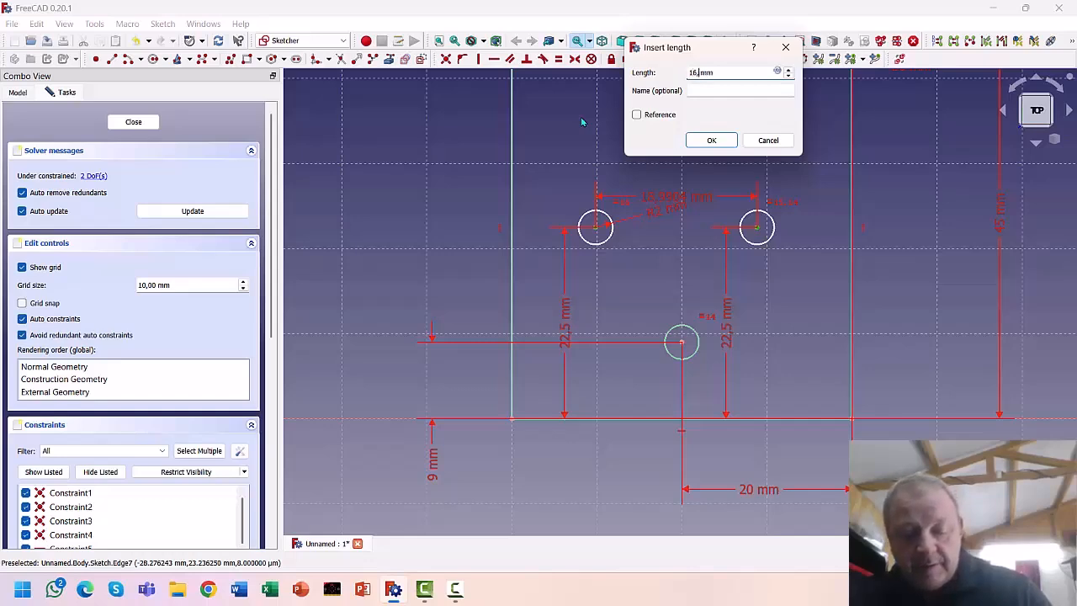
pyautogui.press('Return')
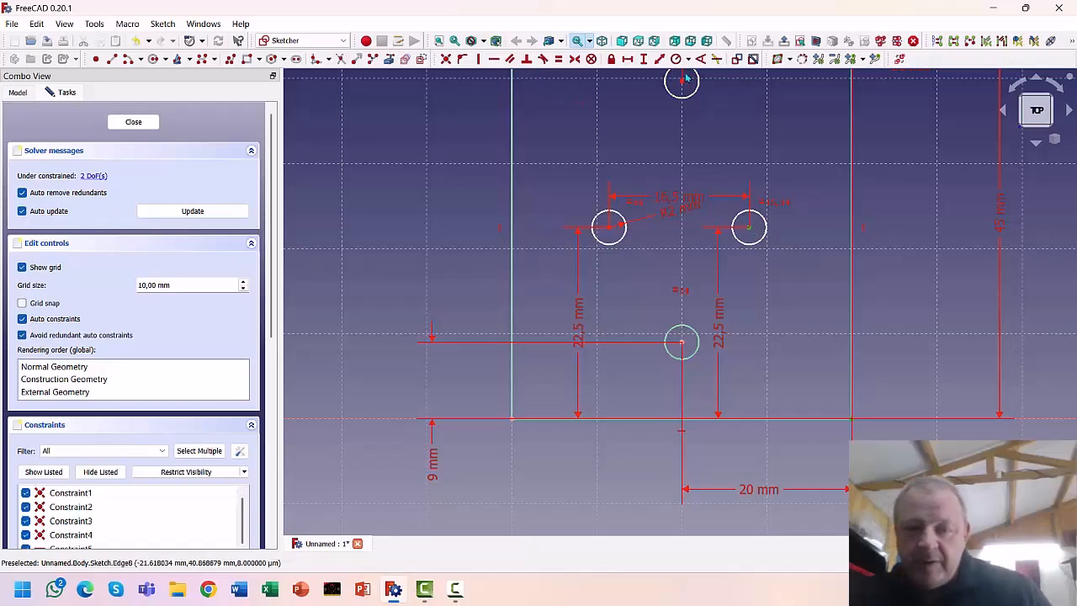
pyautogui.click(627, 59)
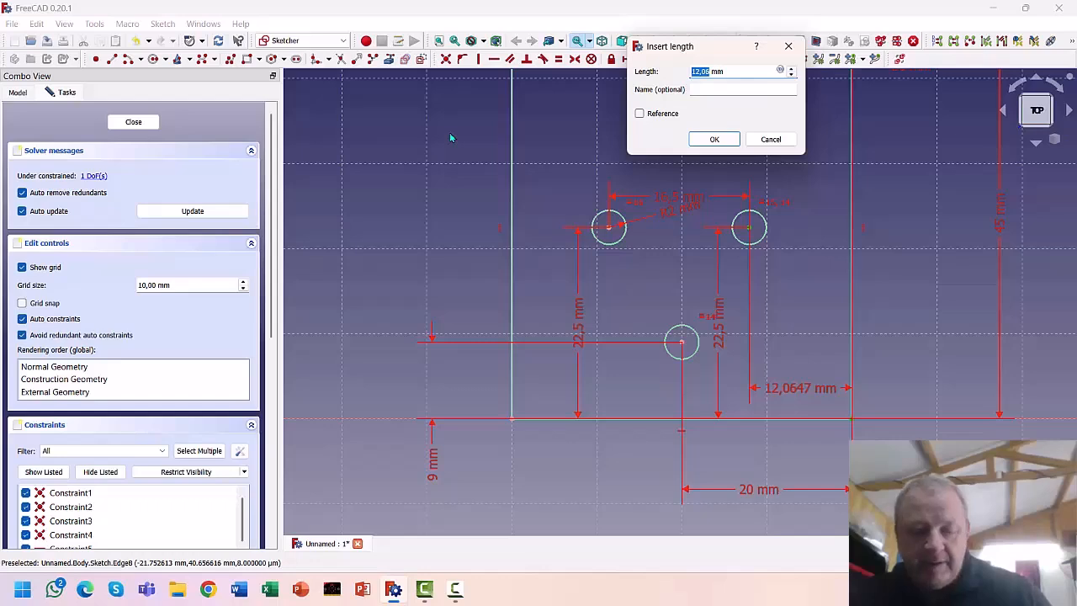
pyautogui.write('16')
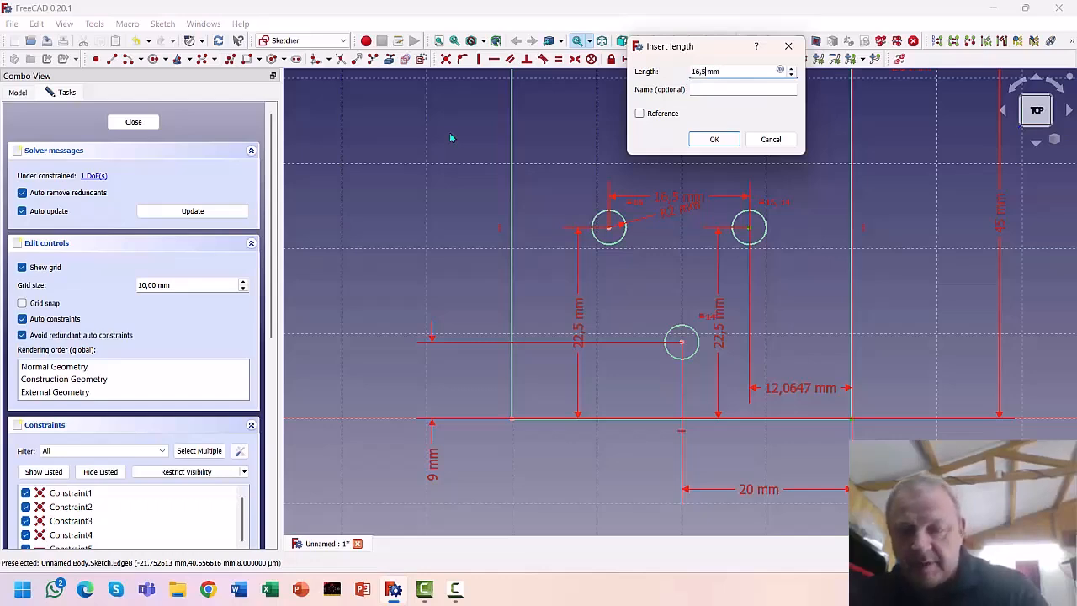
pyautogui.press('Return')
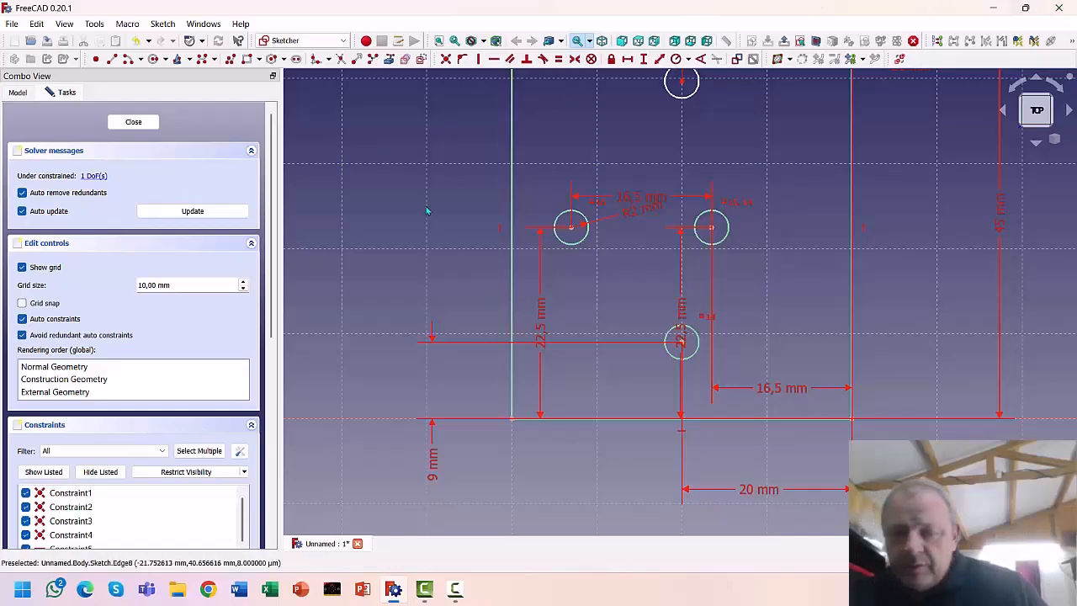
# Delete the right hole's 16,5 mm edge dimension and shift the upper holes to the right
pyautogui.click(767, 387)
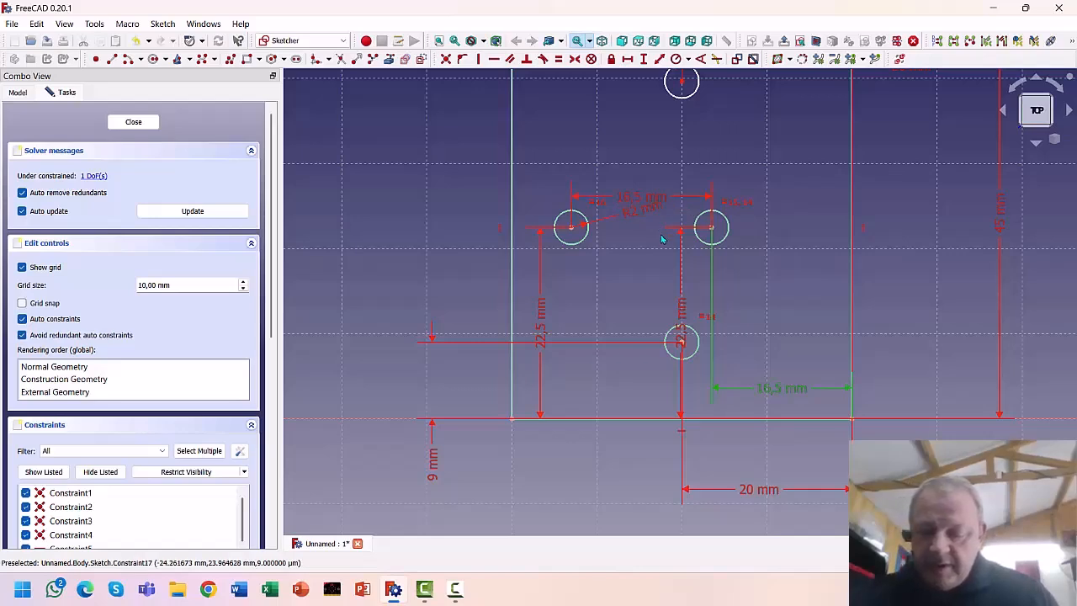
pyautogui.press('Delete')
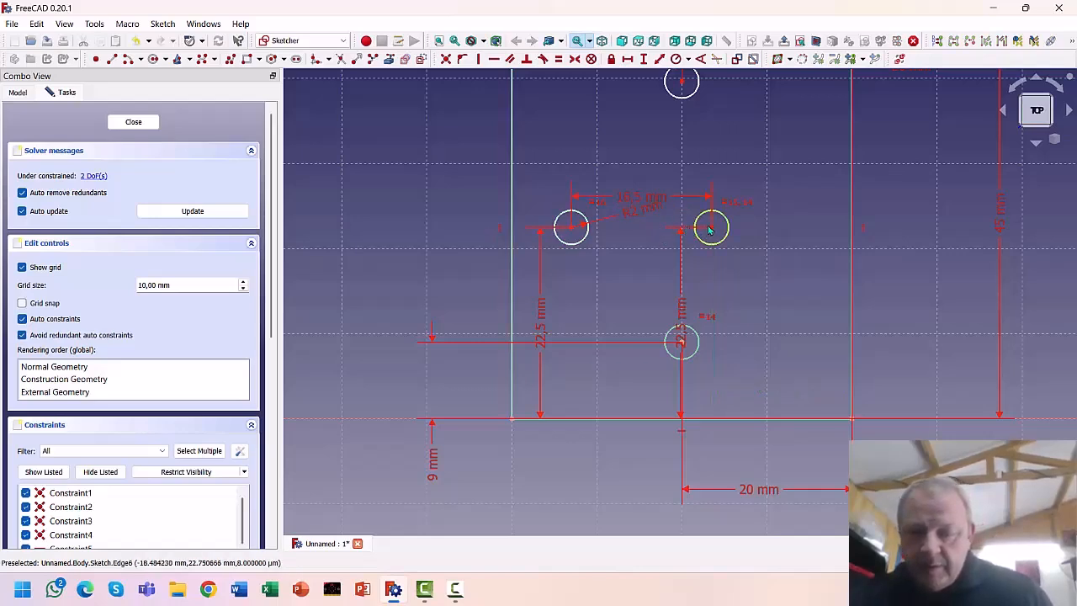
pyautogui.moveTo(709, 230); pyautogui.dragTo(755, 229)
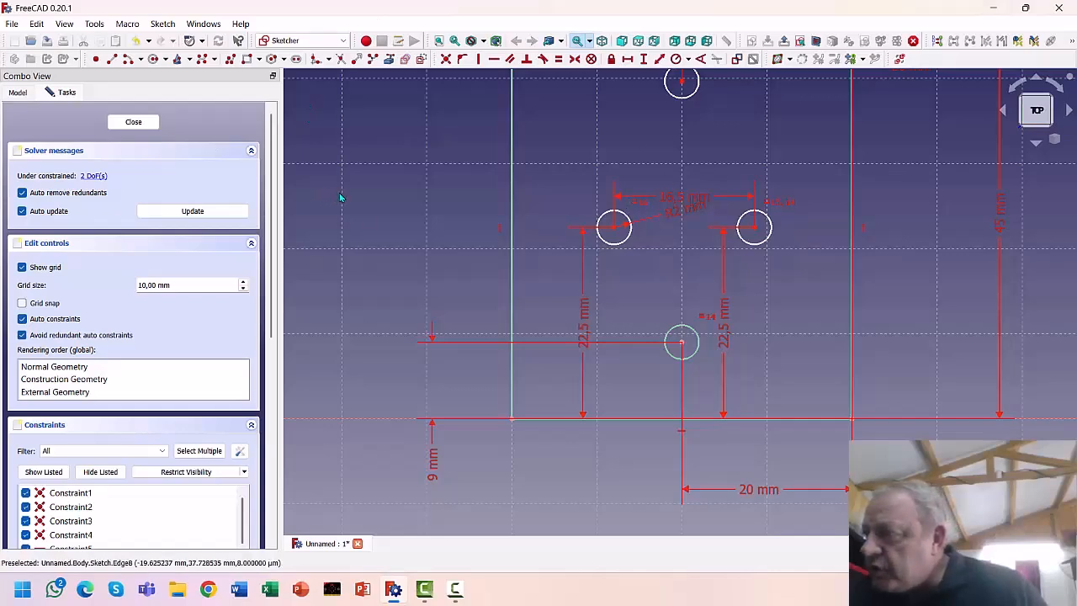
# Set the vertical distance between the bottom and top hole centres to 27,5 mm
pyautogui.click(682, 342)
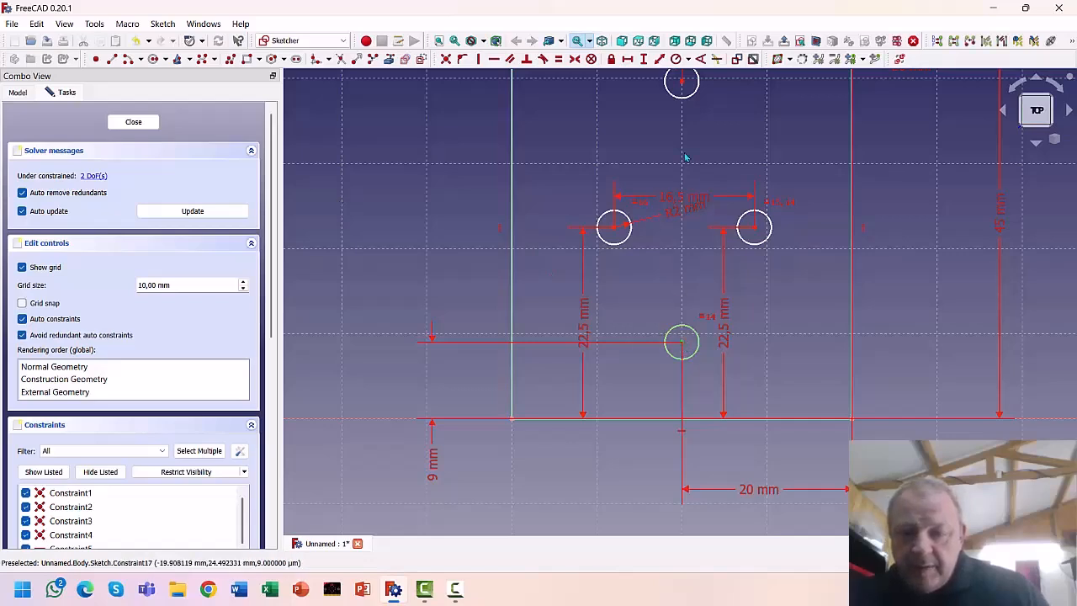
pyautogui.click(681, 82)
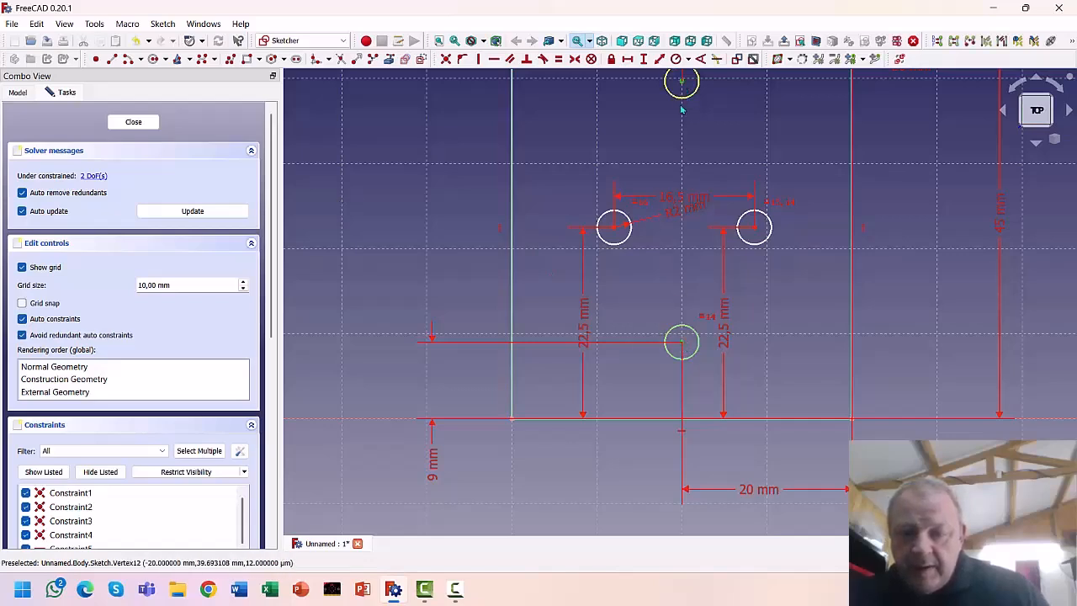
pyautogui.click(644, 59)
pyautogui.write('2')
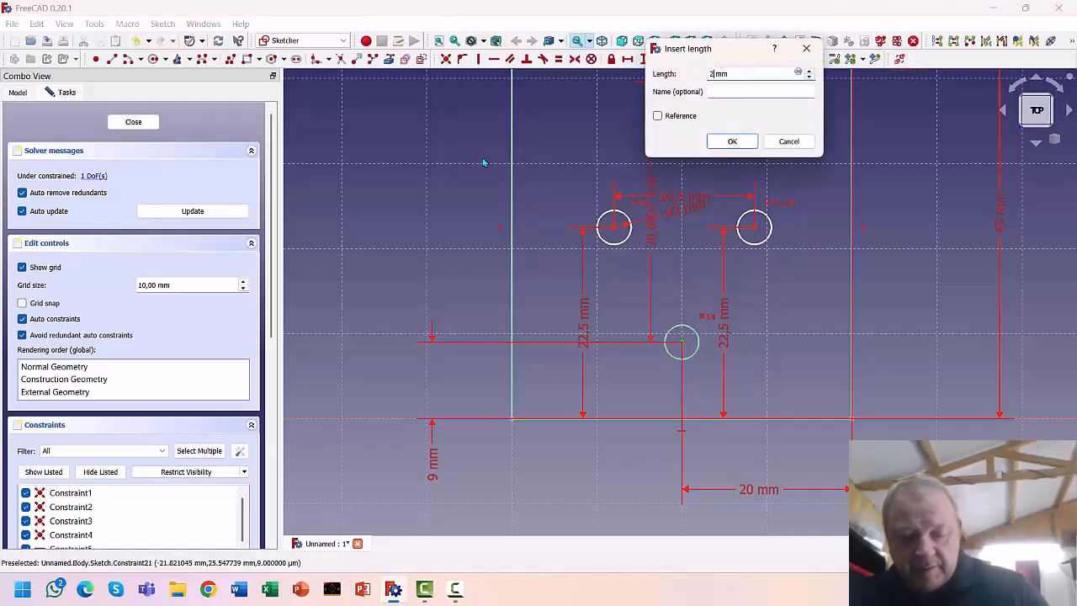
pyautogui.write('7,5')
pyautogui.press('Return')
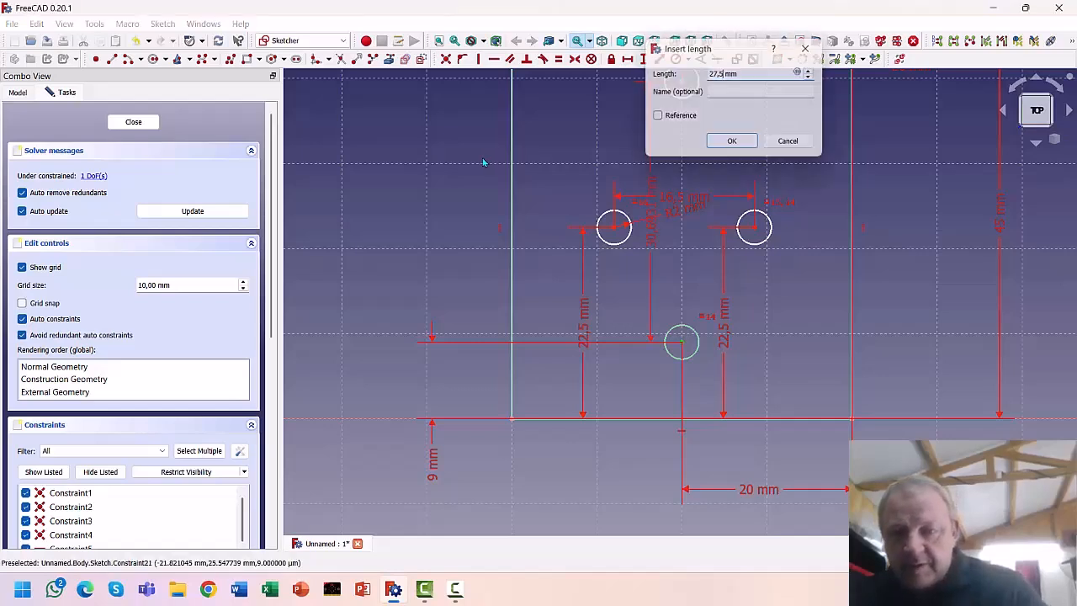
pyautogui.scroll(-3, 486, 165)
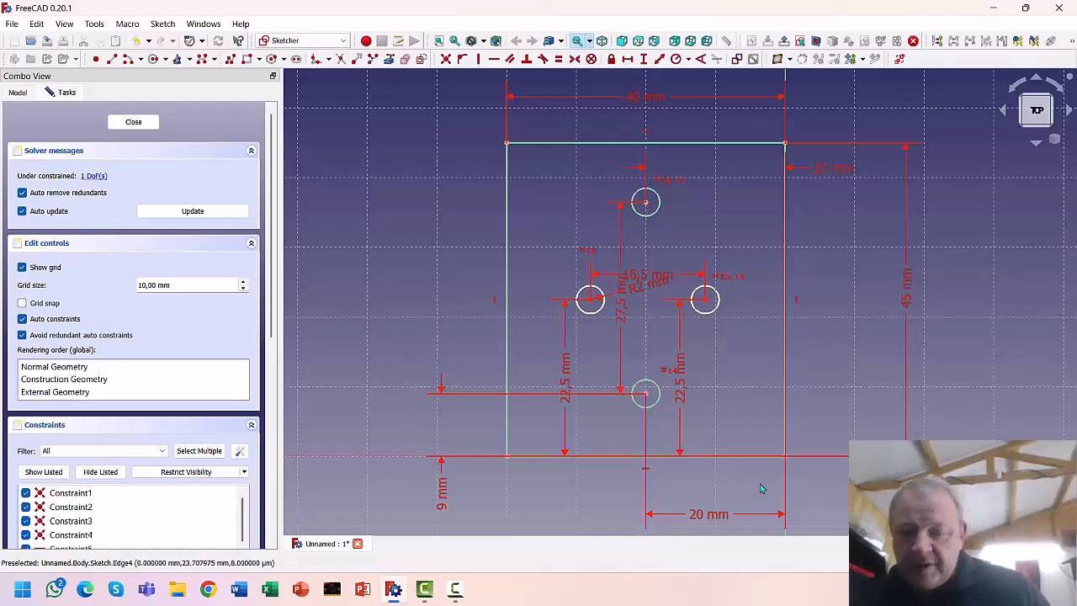
# Dimension the left hole 12 mm from the plate's left edge
pyautogui.click(705, 300)
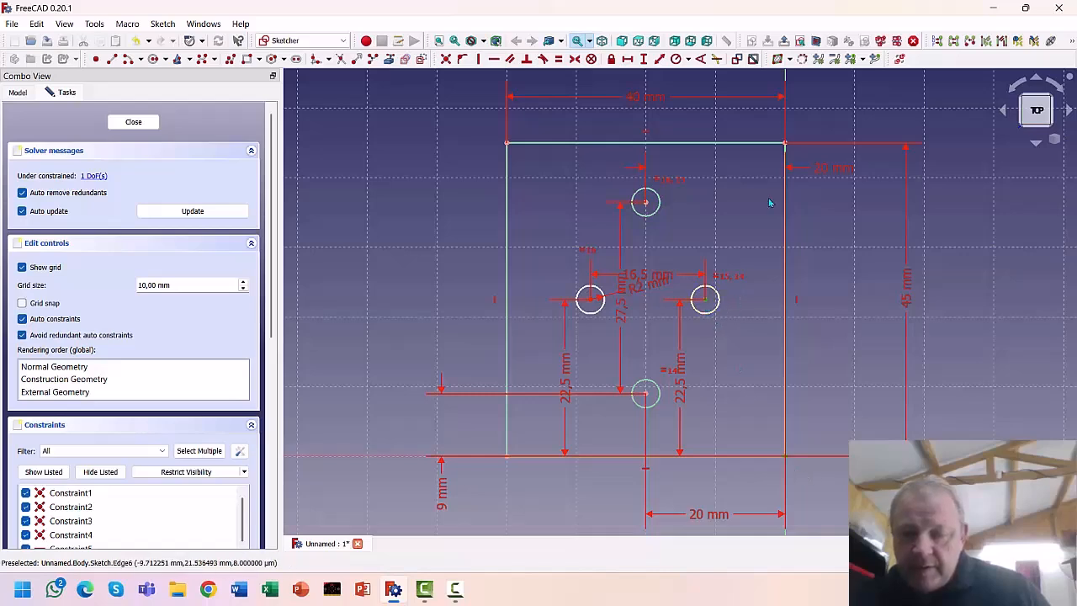
pyautogui.click(629, 59)
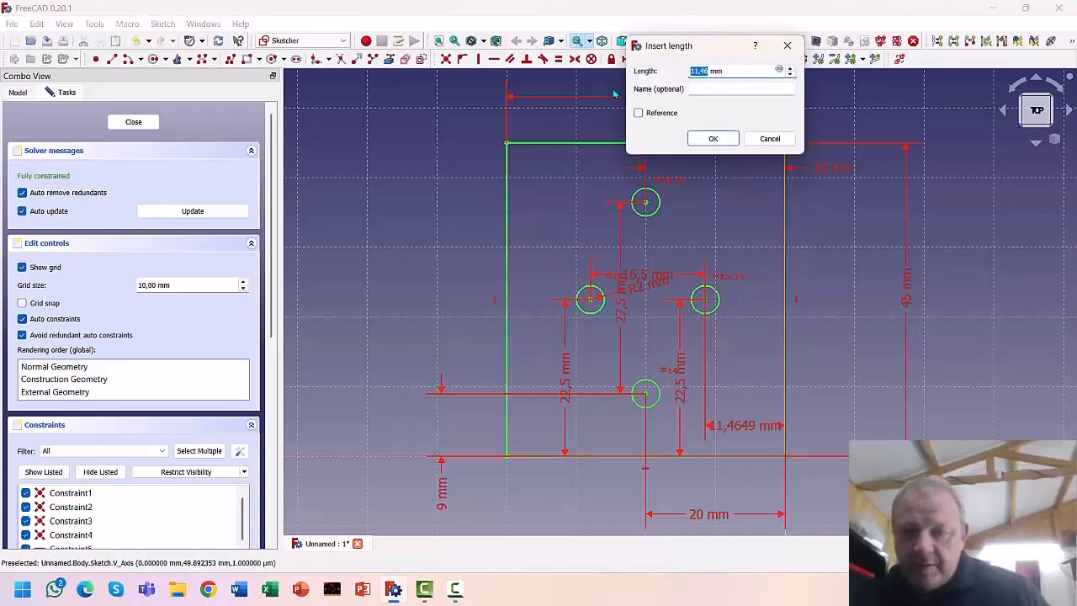
pyautogui.write('12')
pyautogui.press('Return')
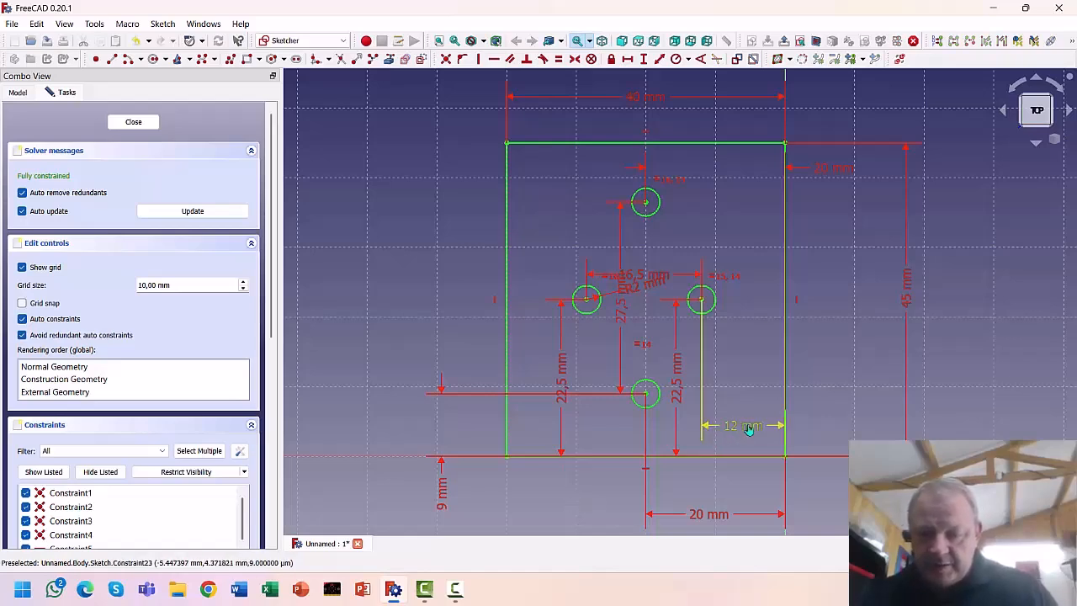
pyautogui.press('Delete')
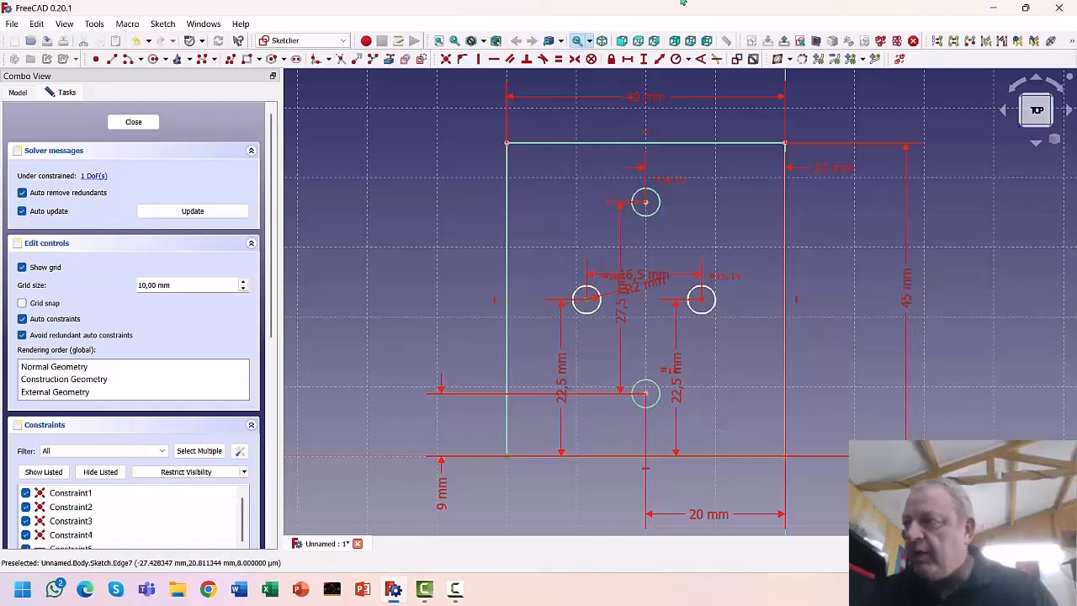
pyautogui.click(627, 59)
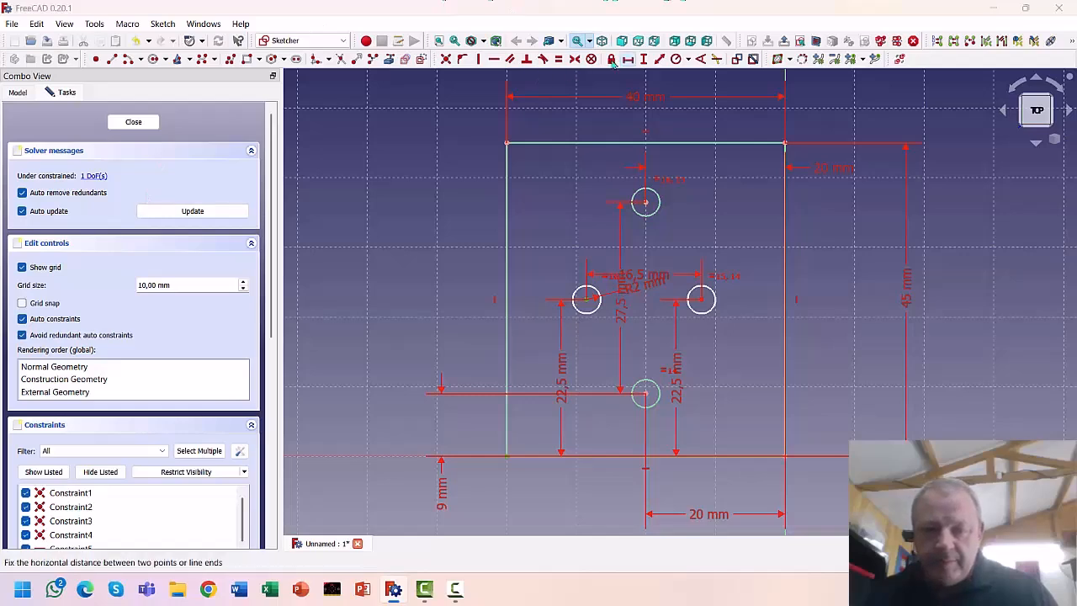
pyautogui.write('12')
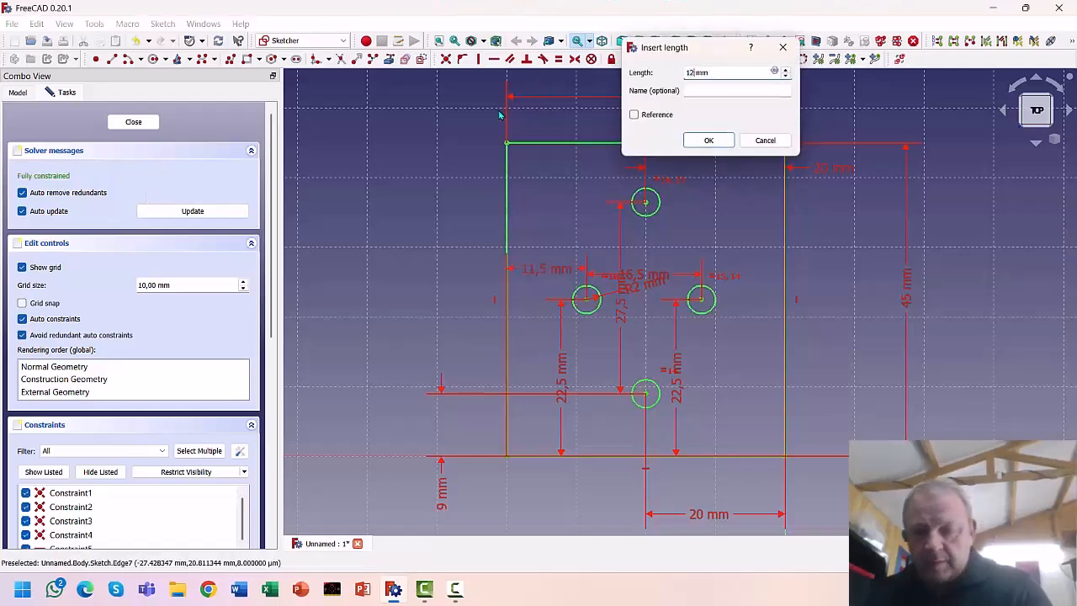
pyautogui.press('Return')
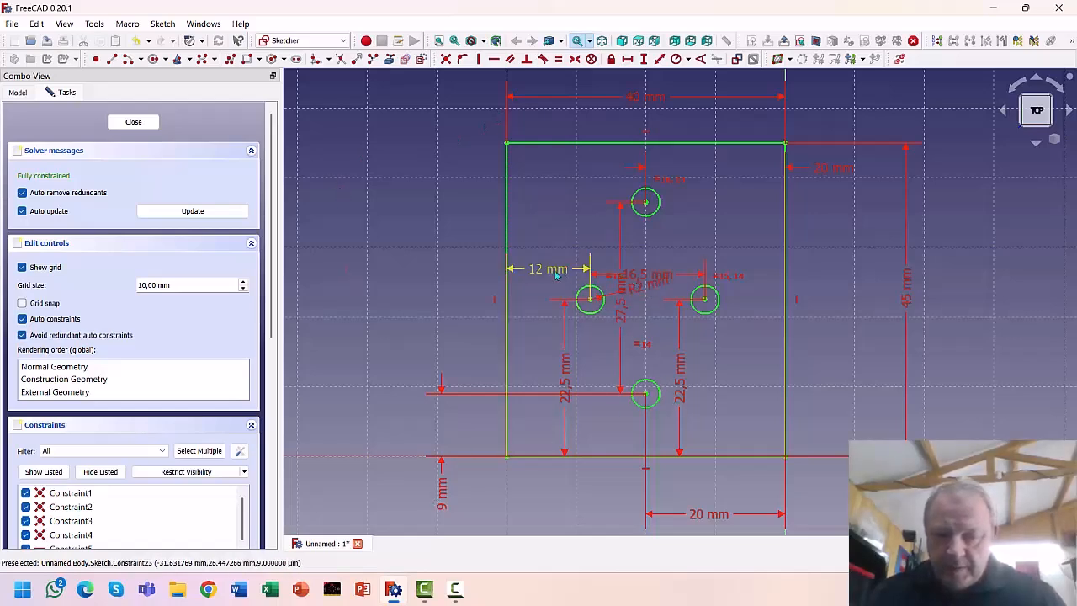
# Move the 12, 16,5, R2 and 27,5 mm dimension labels outside the plate outline
pyautogui.moveTo(541, 276); pyautogui.dragTo(405, 301)
pyautogui.moveTo(646, 281); pyautogui.dragTo(791, 246)
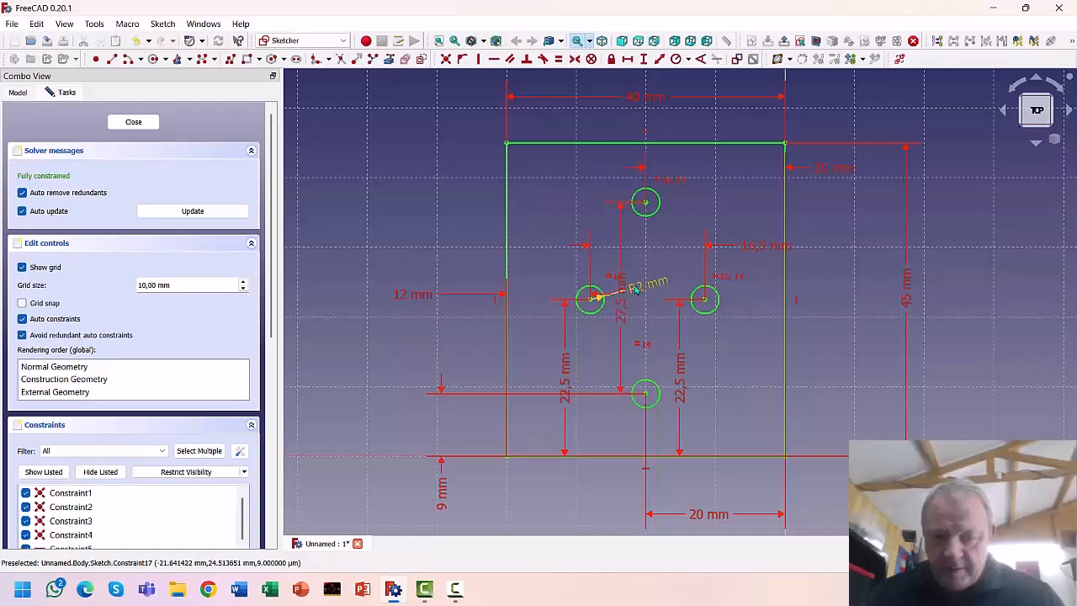
pyautogui.moveTo(644, 287); pyautogui.dragTo(637, 256)
pyautogui.moveTo(620, 295); pyautogui.dragTo(474, 294)
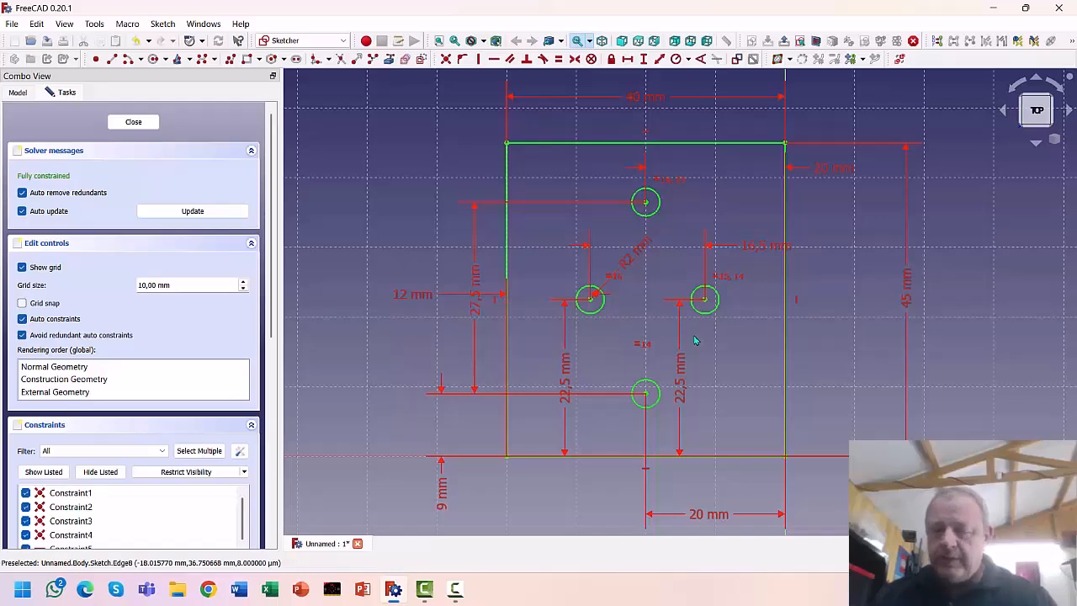
# Close the sketch and pad it into a 2 mm thick plate with four holes
pyautogui.click(131, 122)
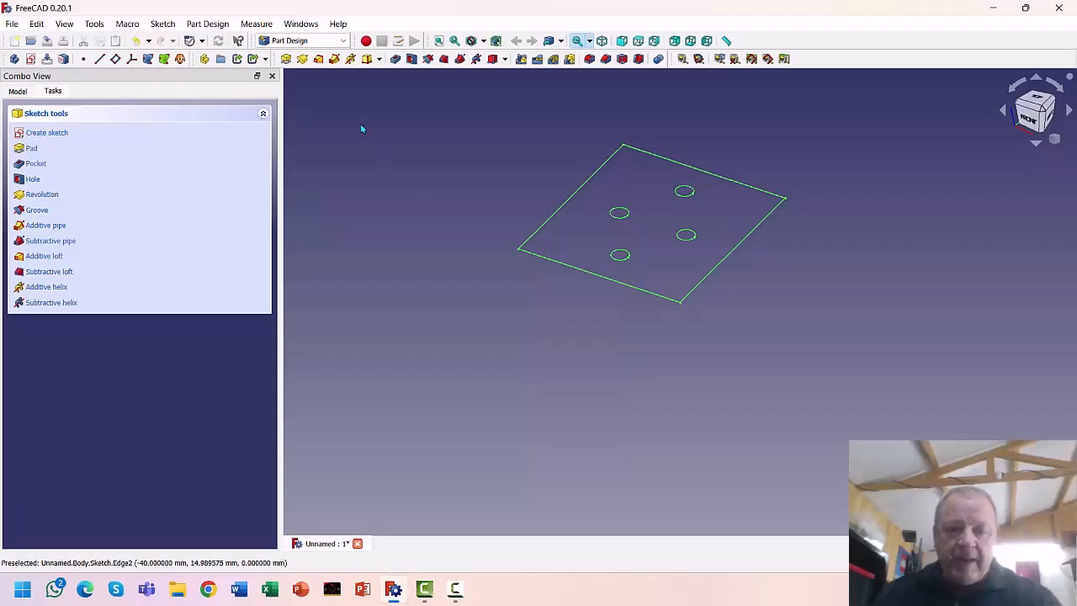
pyautogui.click(286, 59)
pyautogui.click(255, 197)
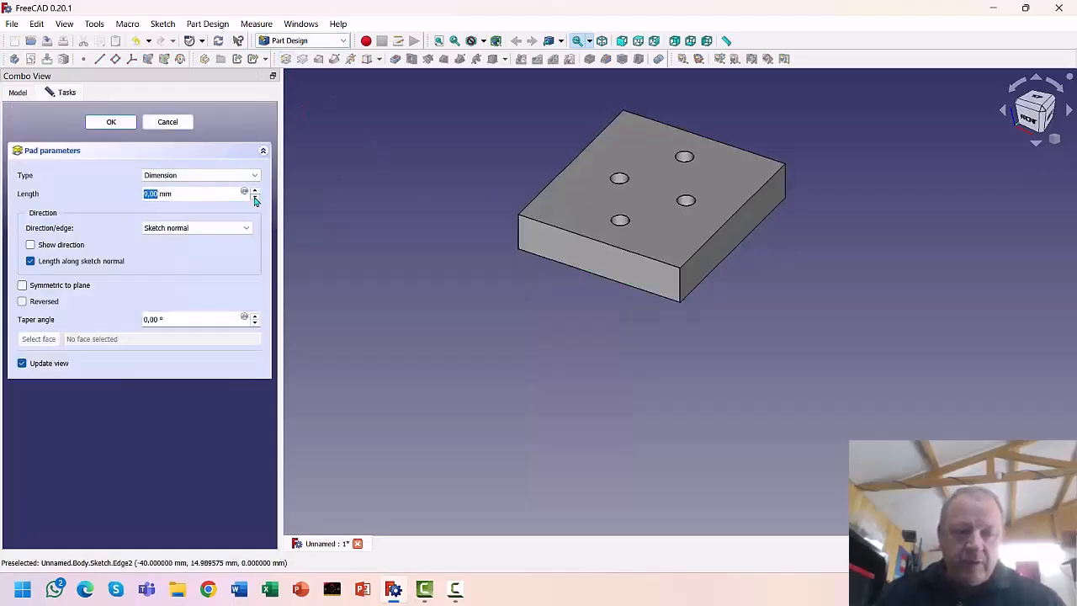
pyautogui.click(255, 197)
pyautogui.click(255, 196)
pyautogui.click(255, 197)
pyautogui.click(255, 197)
pyautogui.click(254, 198)
pyautogui.click(255, 198)
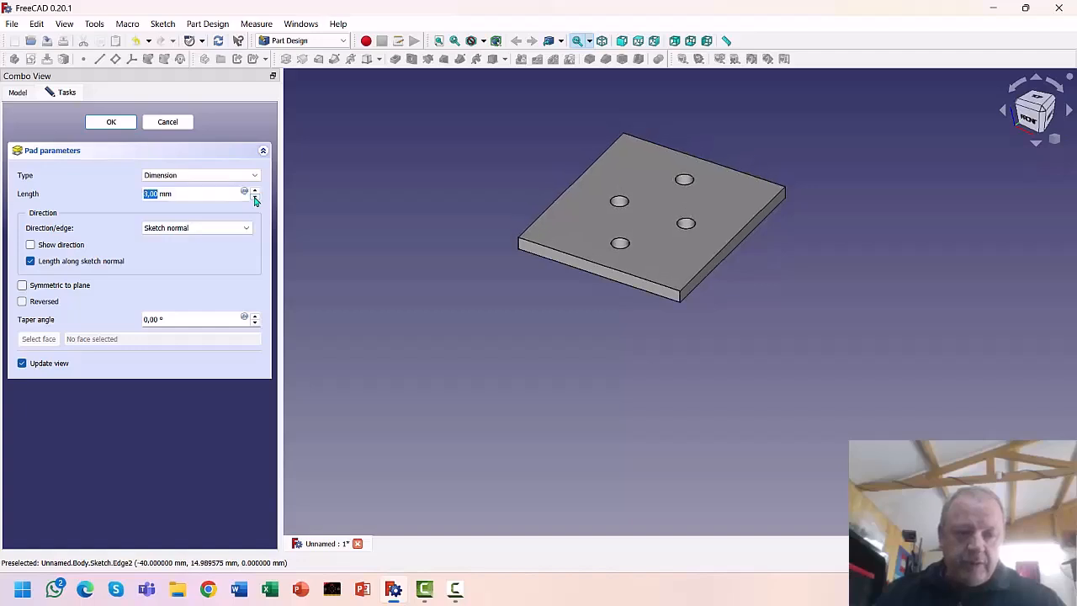
pyautogui.click(255, 197)
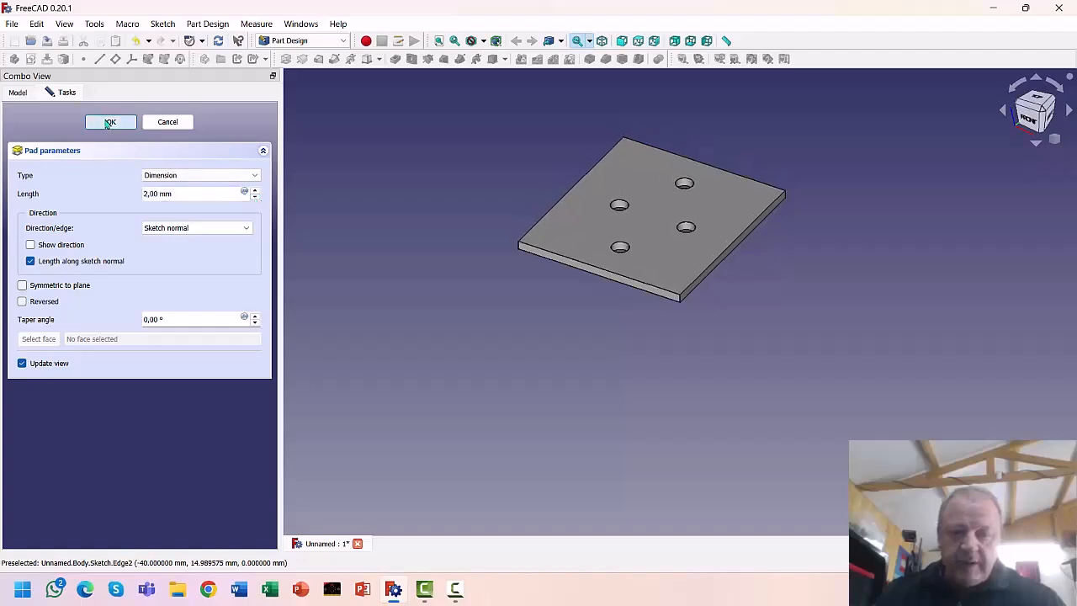
pyautogui.click(109, 122)
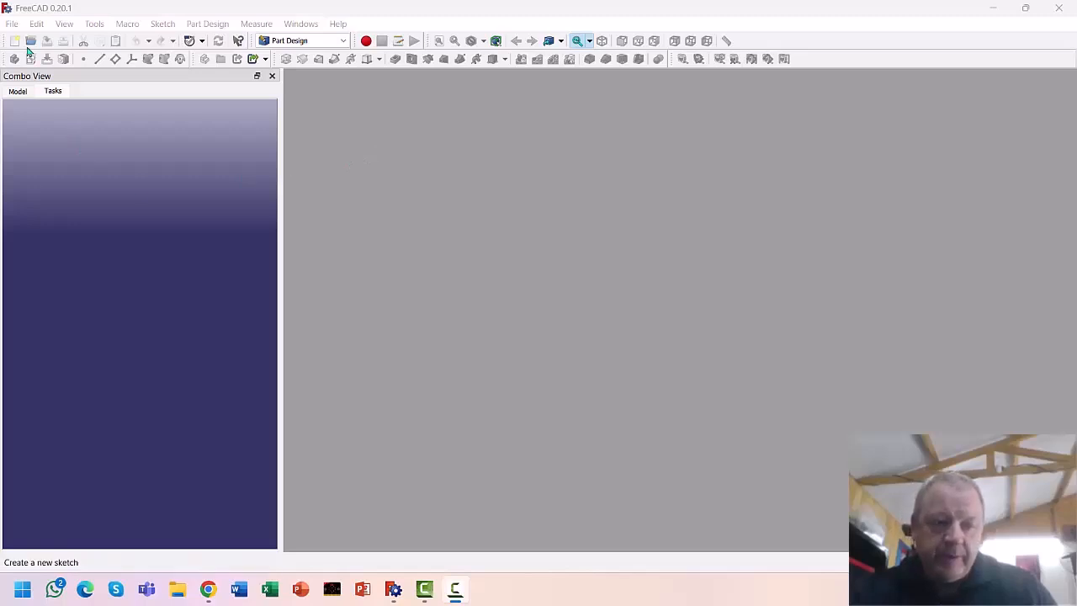
# Open the template c-channel file
pyautogui.click(12, 25)
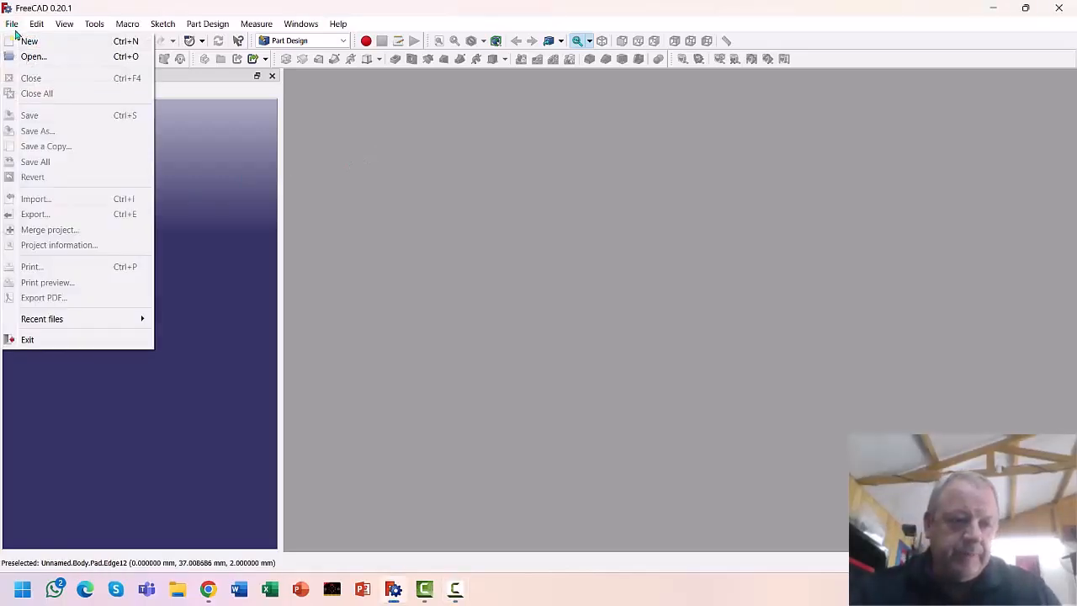
pyautogui.click(34, 55)
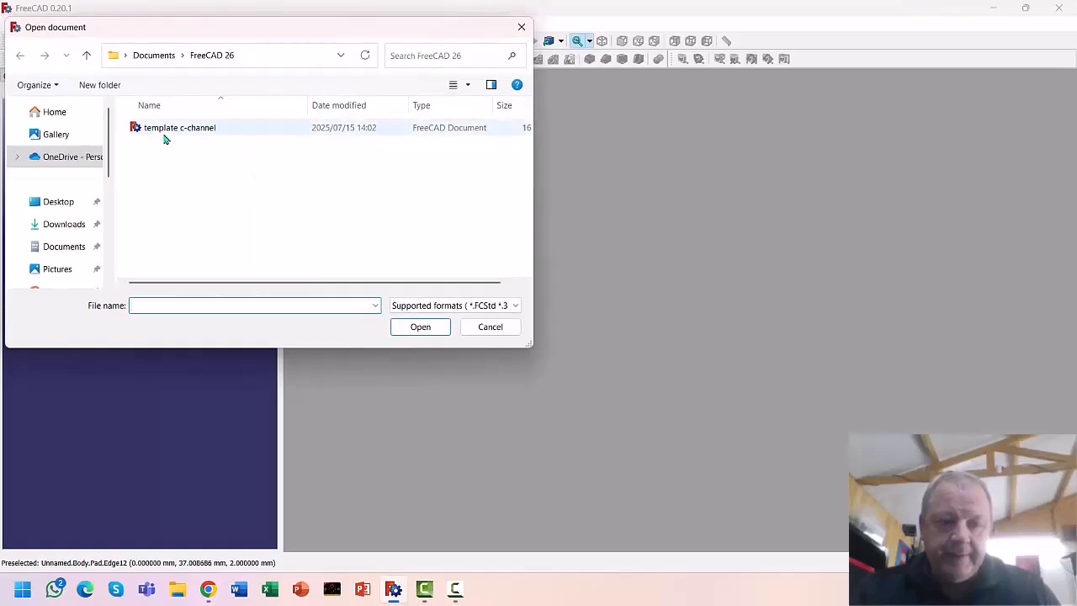
pyautogui.click(165, 128)
pyautogui.click(419, 325)
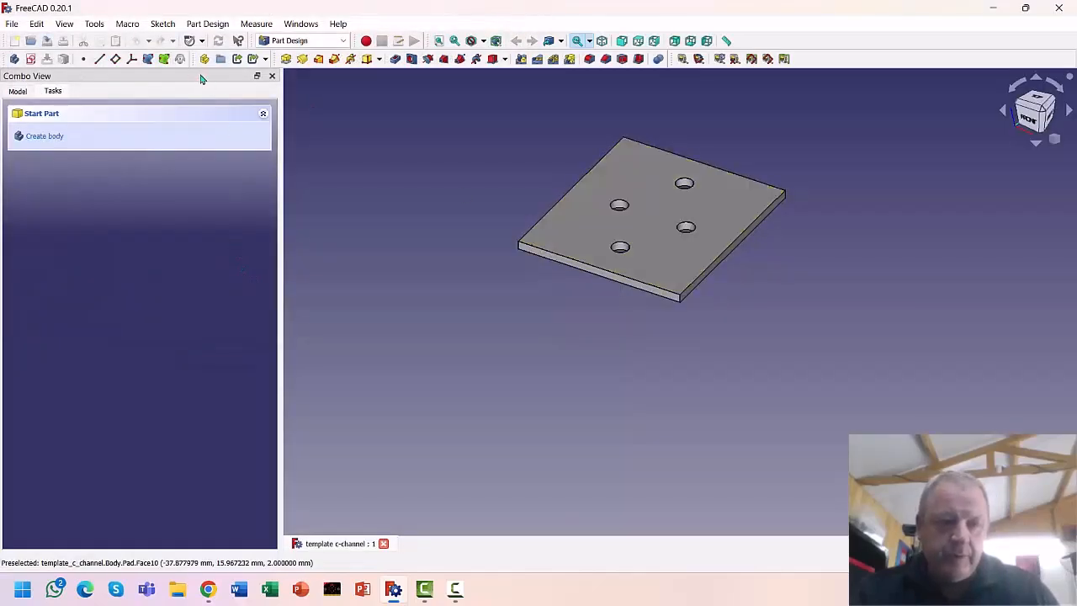
# Save the document under the new name c-channel-bracket1
pyautogui.click(11, 23)
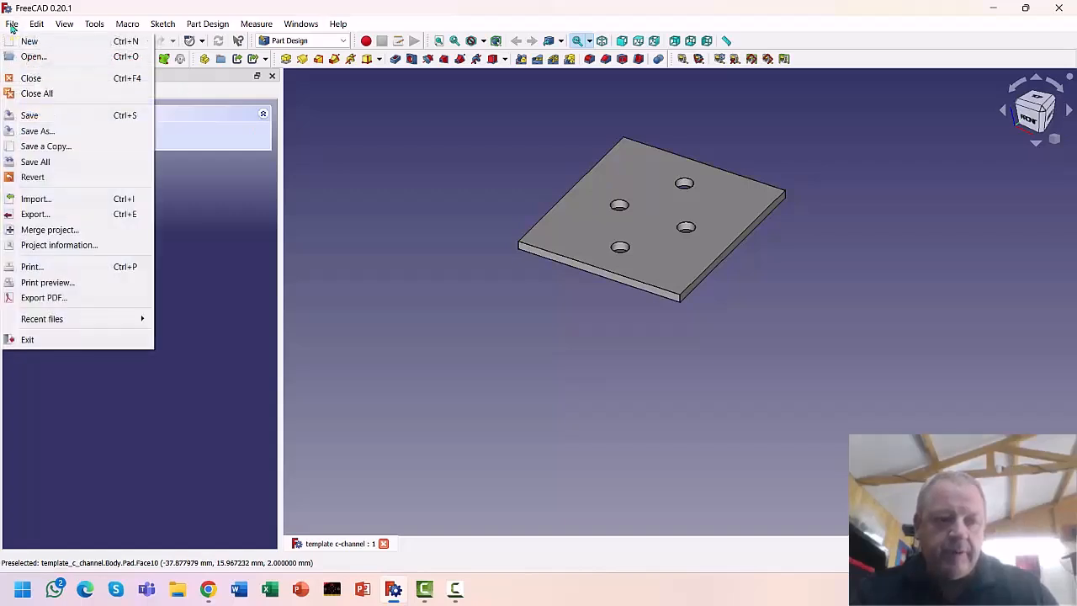
pyautogui.click(37, 131)
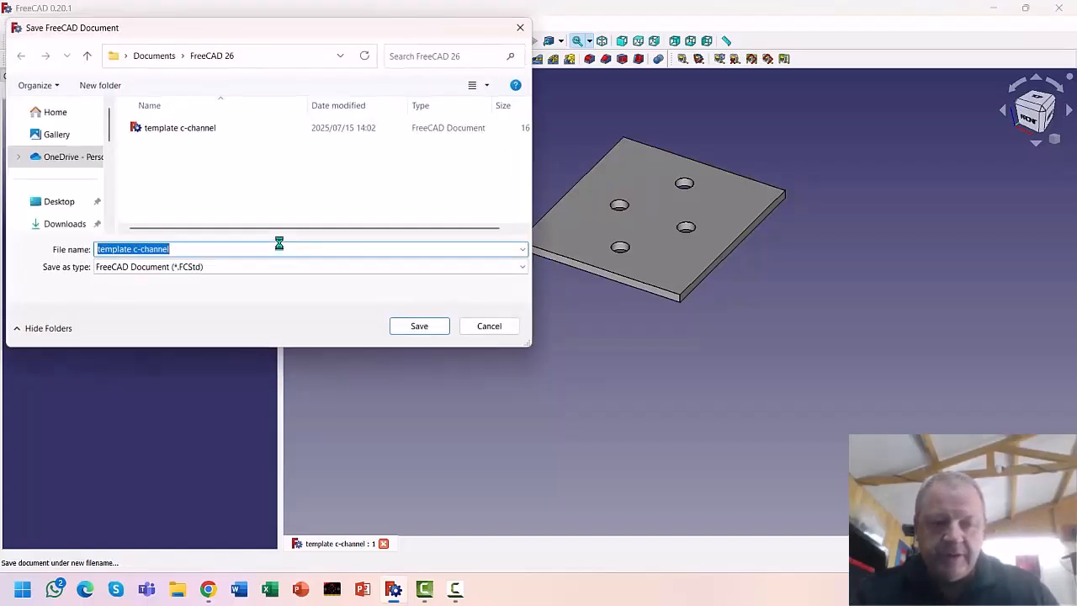
pyautogui.click(135, 249)
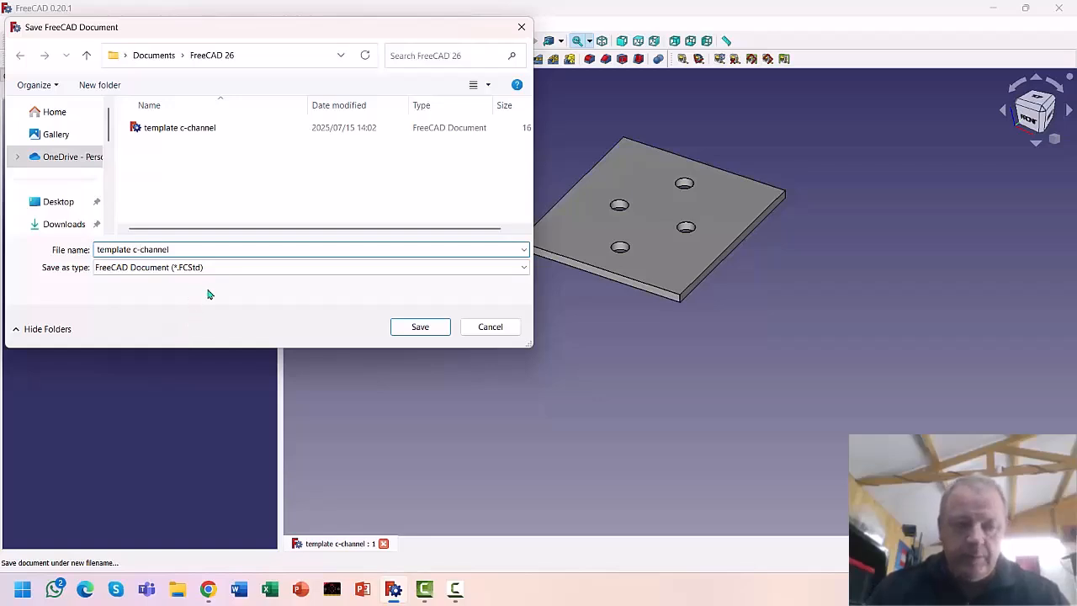
pyautogui.press('BackSpace')
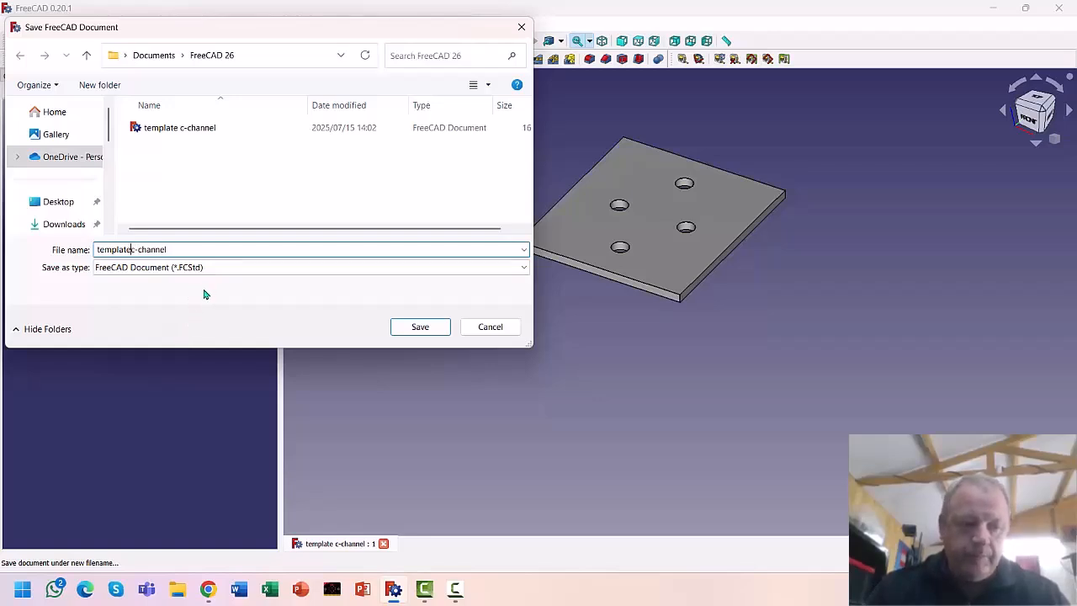
pyautogui.press('BackSpace')
pyautogui.press('BackSpace')
pyautogui.press('BackSpace')
pyautogui.press('BackSpace')
pyautogui.press('BackSpace')
pyautogui.press('BackSpace')
pyautogui.press('BackSpace')
pyautogui.press('BackSpace')
pyautogui.click(147, 247)
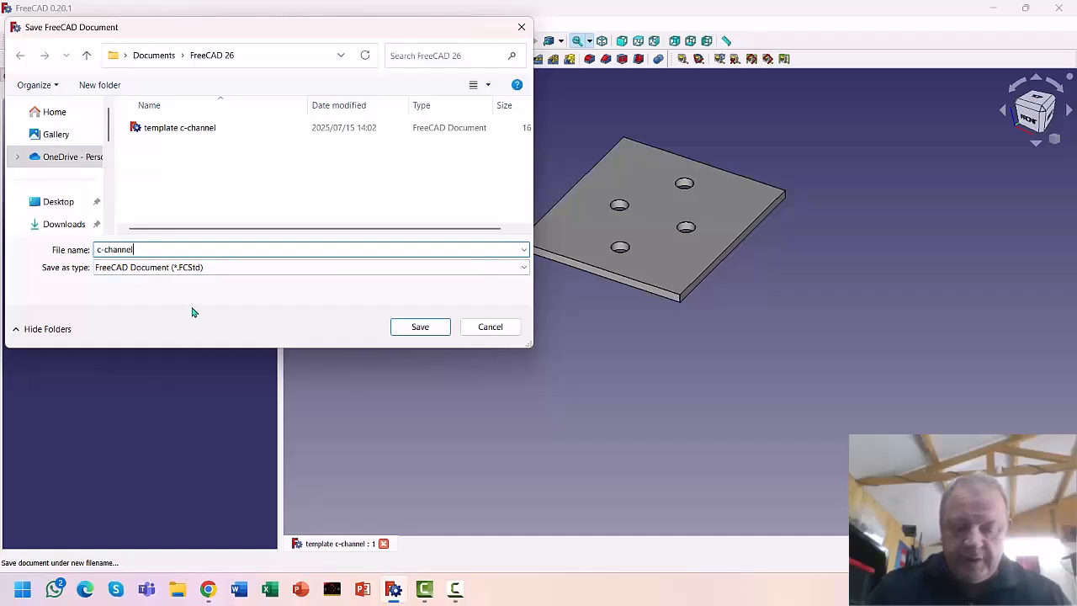
pyautogui.write('-brack')
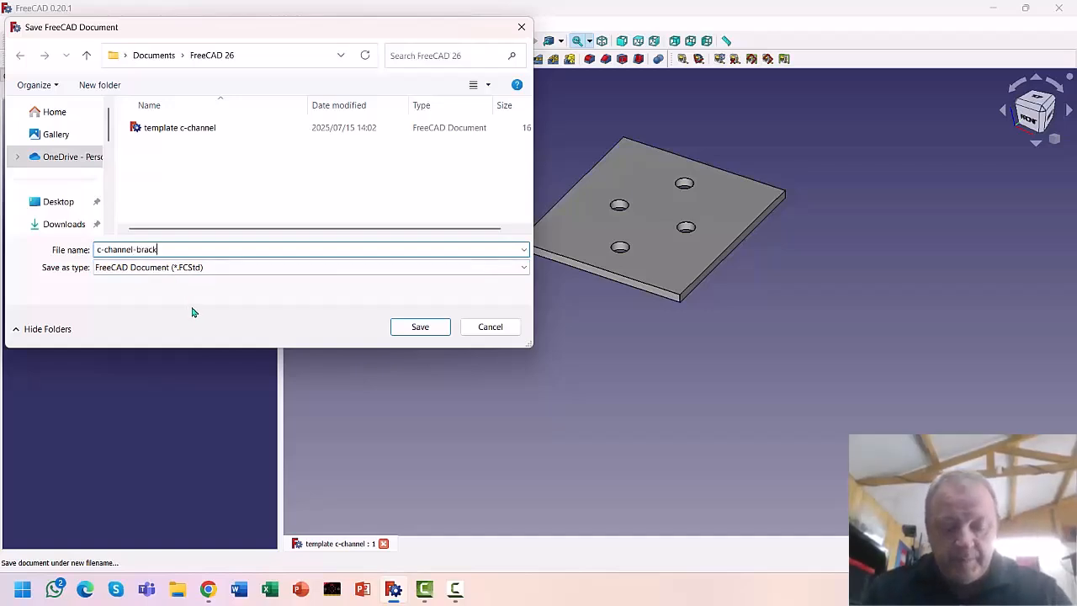
pyautogui.write('et1')
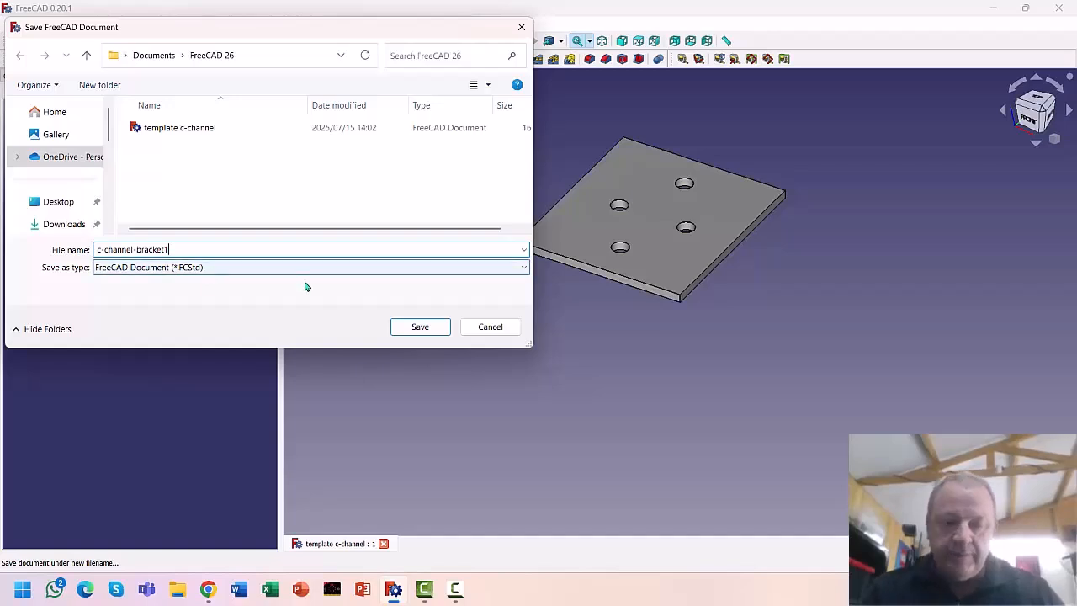
pyautogui.click(418, 328)
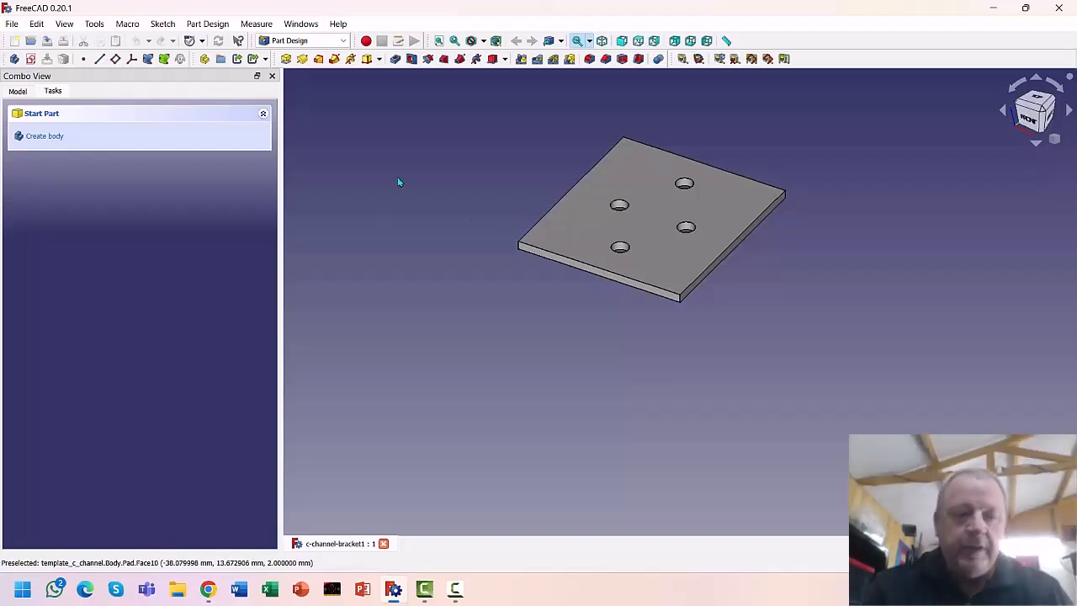
# Raise the Pad length to 5 mm, then begin a new sketch on the plate's top face
pyautogui.click(17, 91)
pyautogui.doubleClick(67, 178)
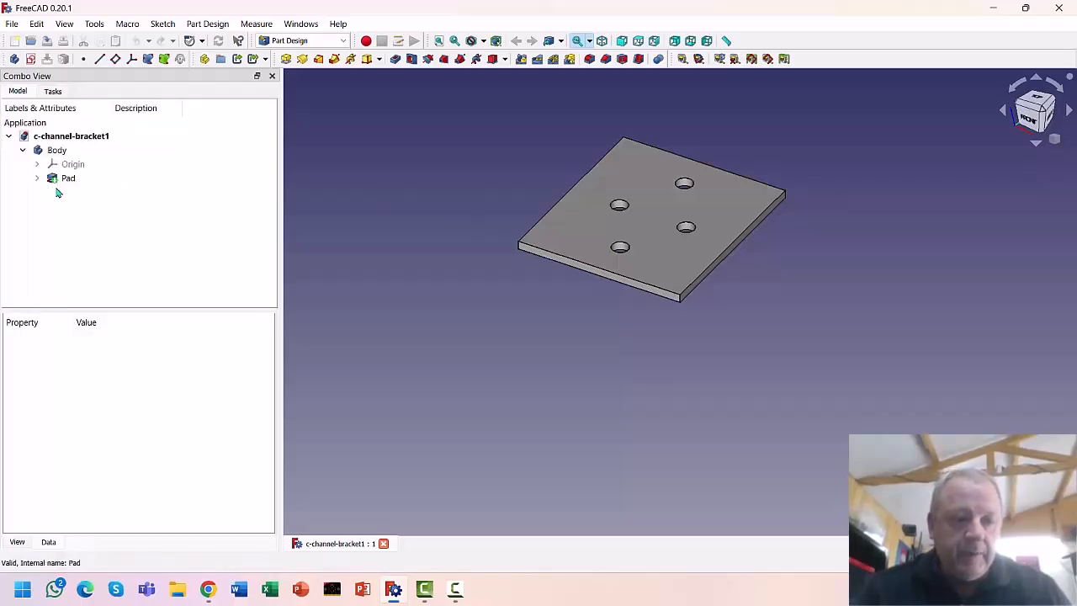
pyautogui.press('Escape')
pyautogui.click(84, 397)
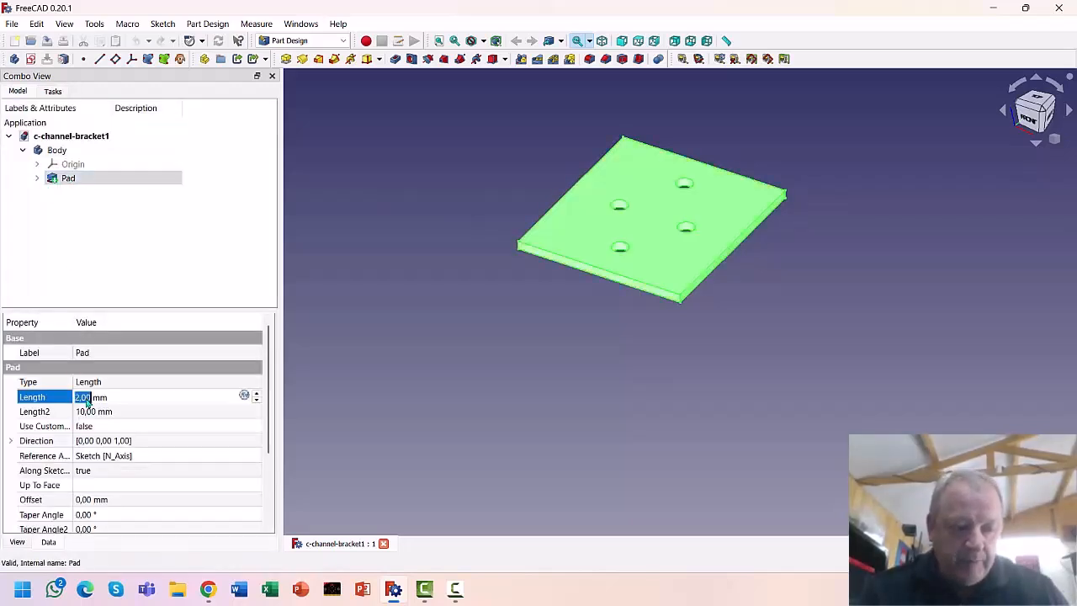
pyautogui.click(257, 392)
pyautogui.click(257, 393)
pyautogui.click(444, 358)
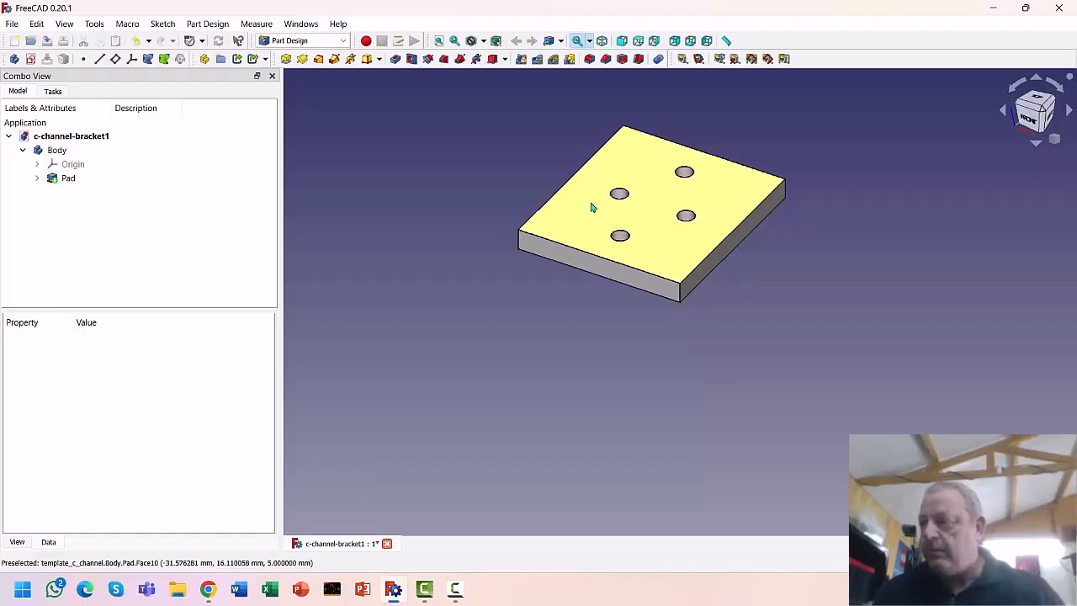
pyautogui.click(554, 224)
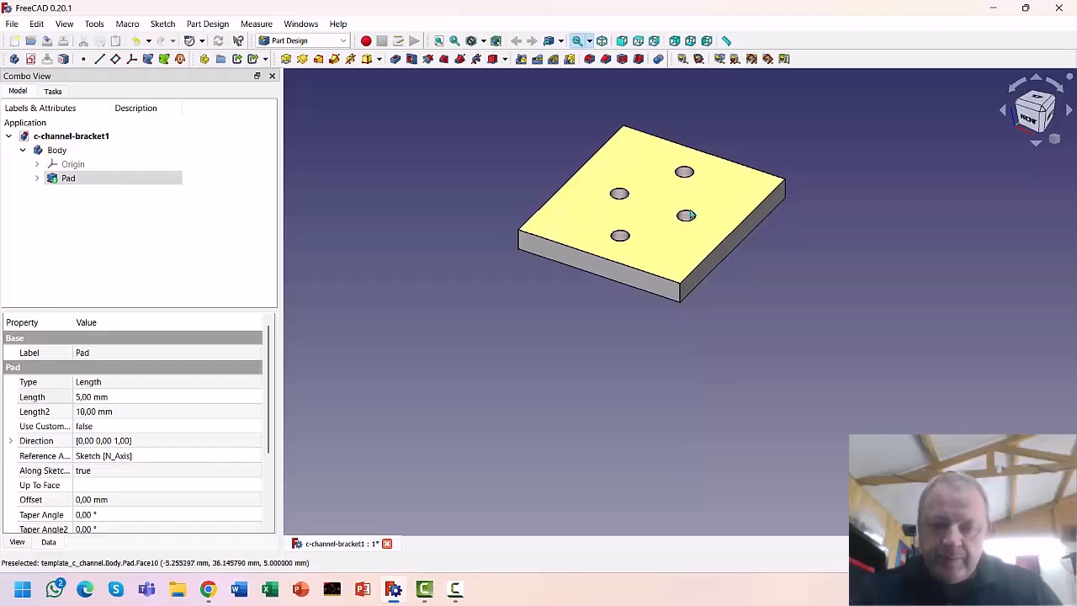
pyautogui.click(30, 59)
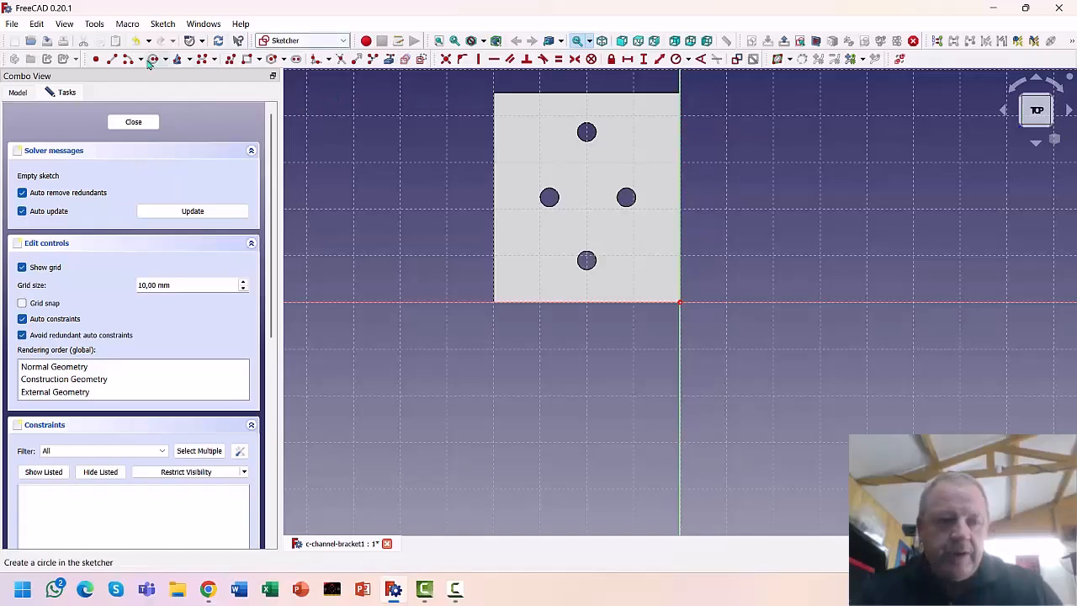
# Draw a narrow rectangle along the plate's left edge, positioned 36 mm from the origin
pyautogui.click(246, 59)
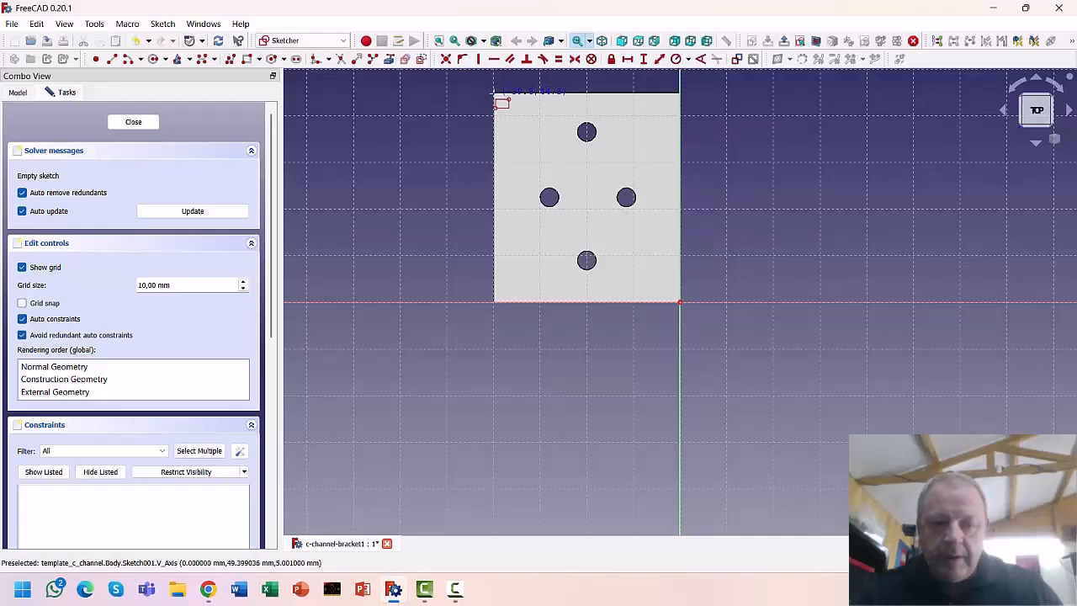
pyautogui.click(523, 301)
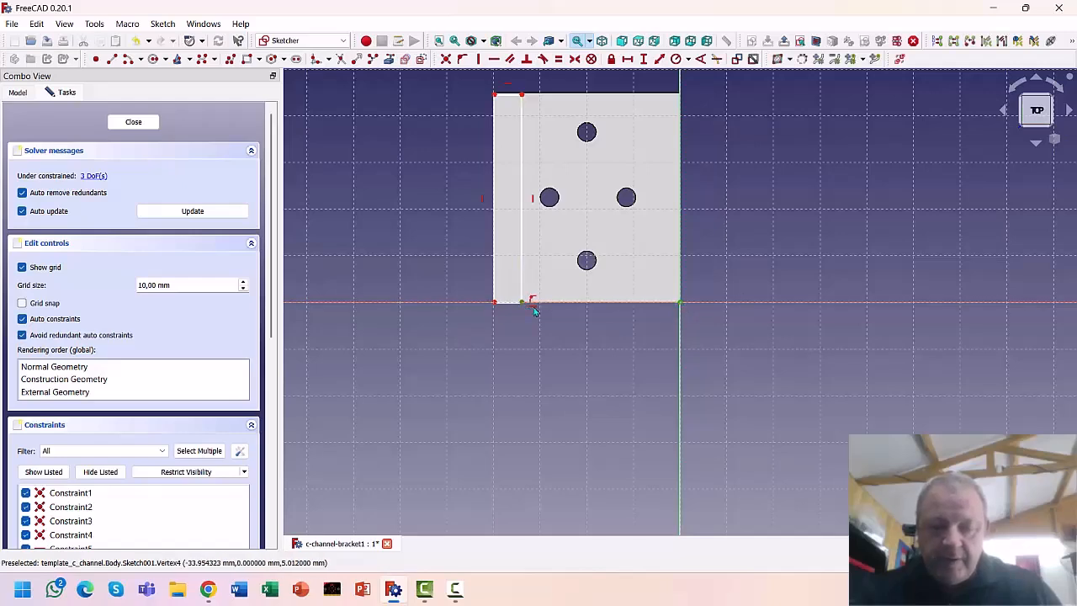
pyautogui.click(627, 61)
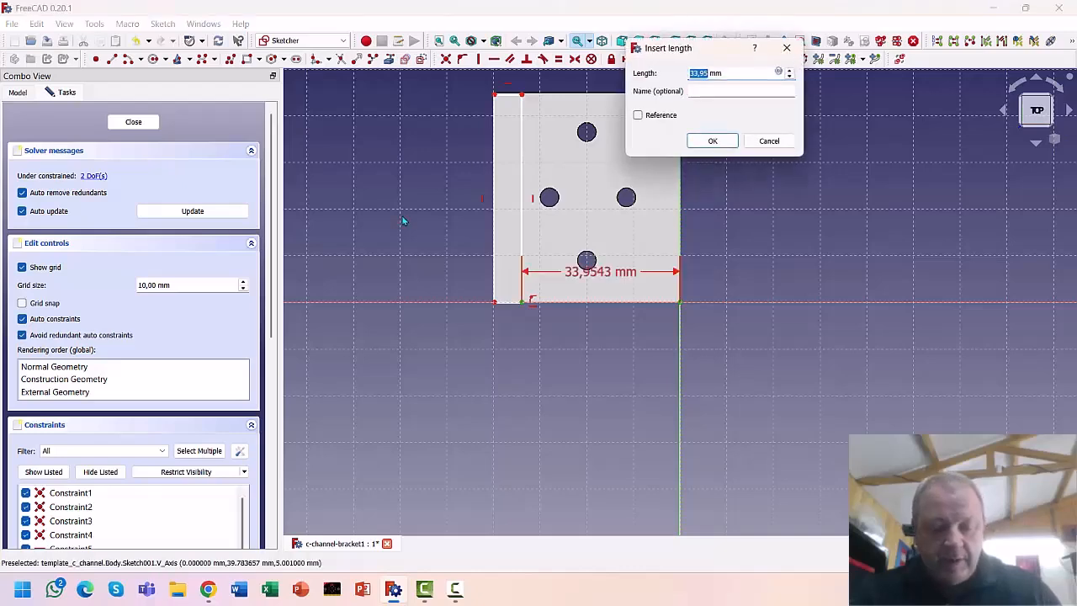
pyautogui.write('36')
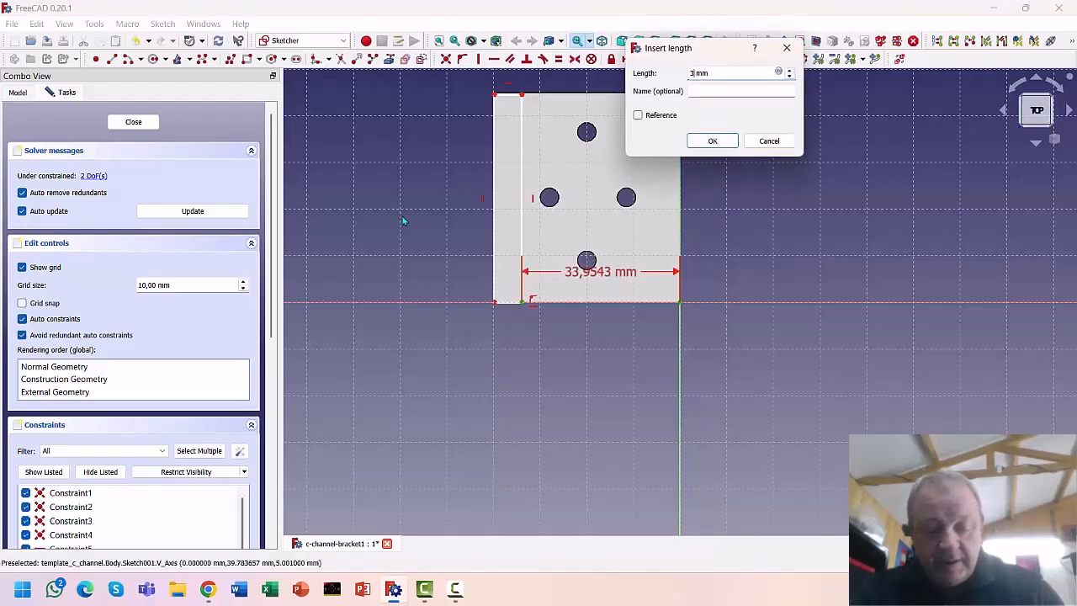
pyautogui.press('Return')
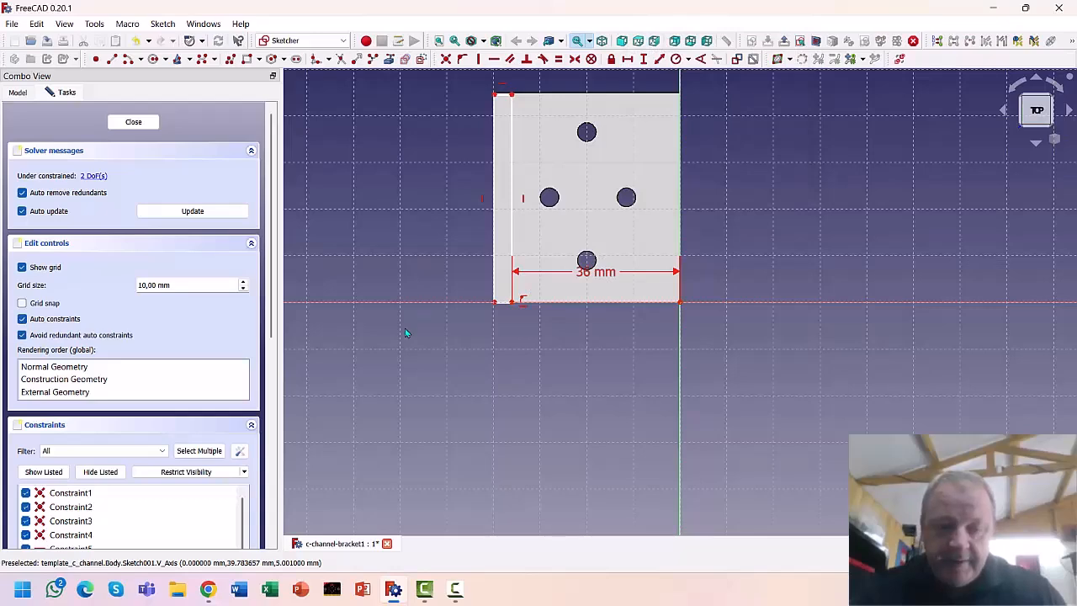
pyautogui.moveTo(589, 272); pyautogui.dragTo(567, 358)
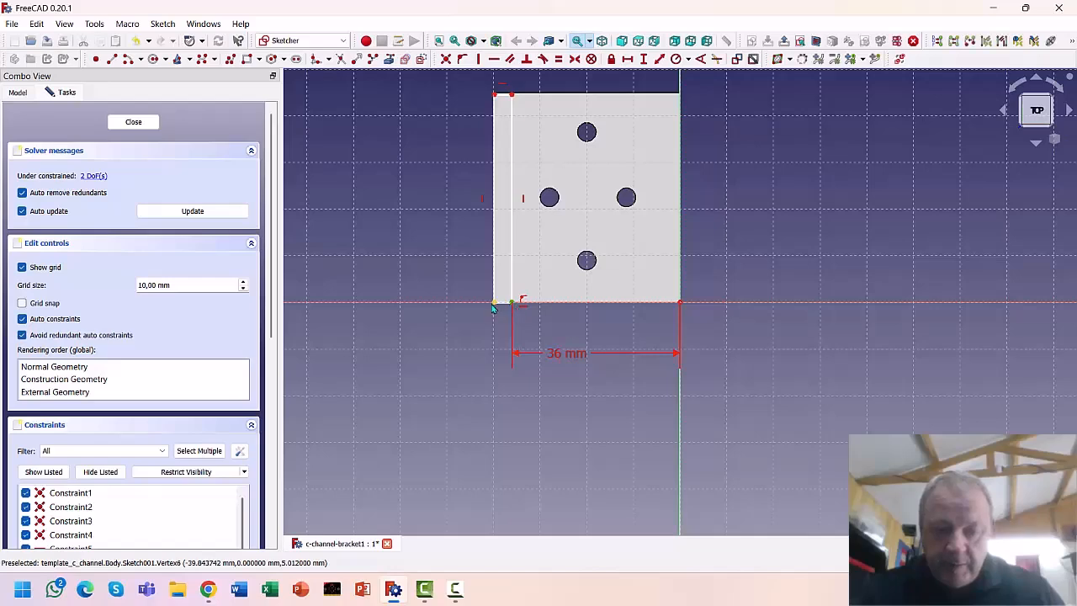
# Dimension the strip 4 mm wide, fix its left-edge height, and close the sketch
pyautogui.click(628, 60)
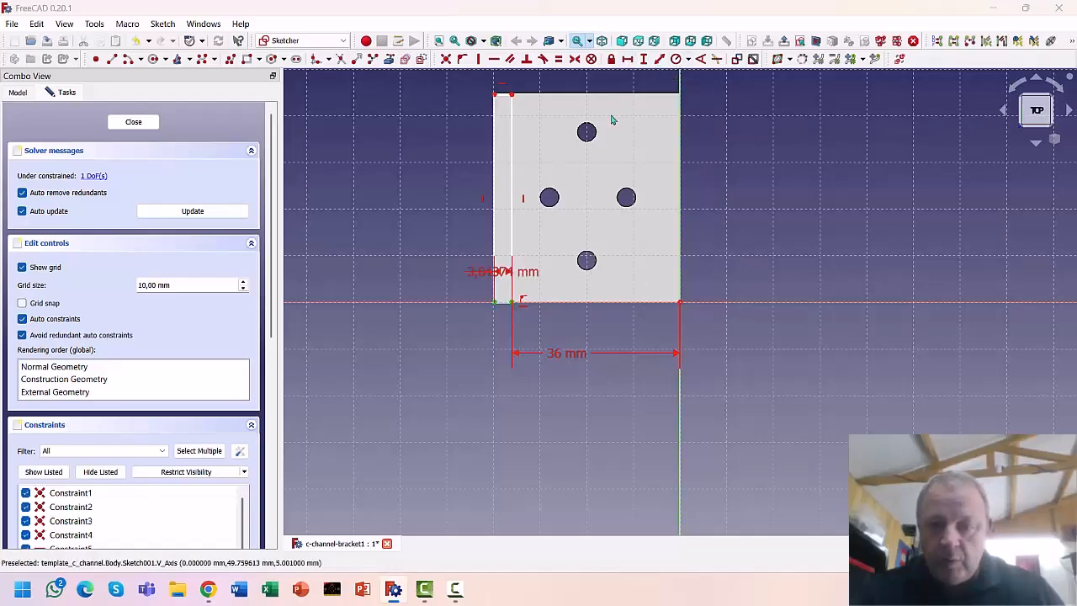
pyautogui.write('4')
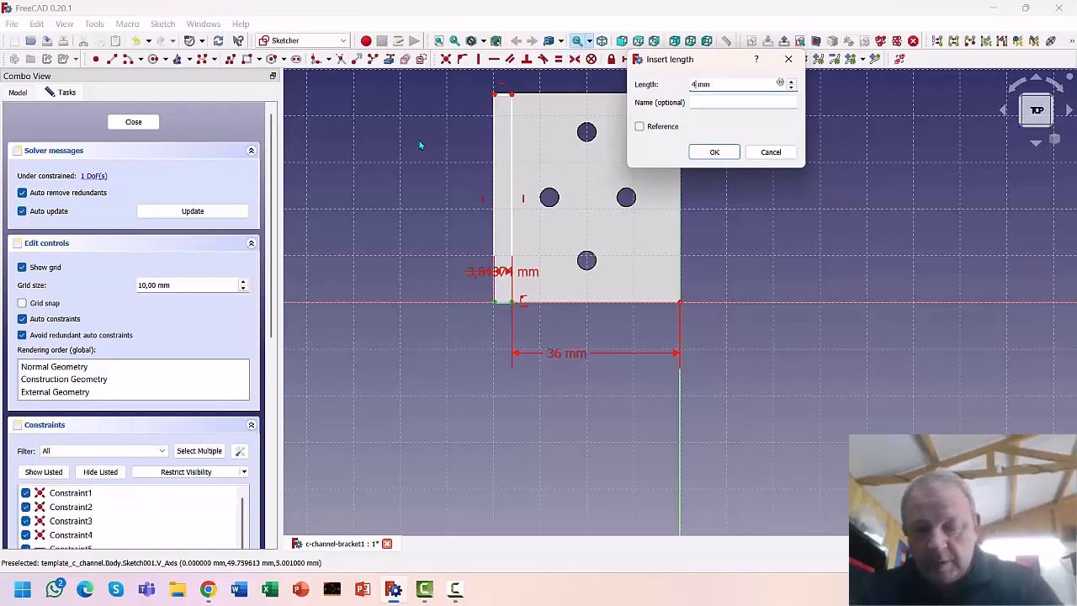
pyautogui.press('Return')
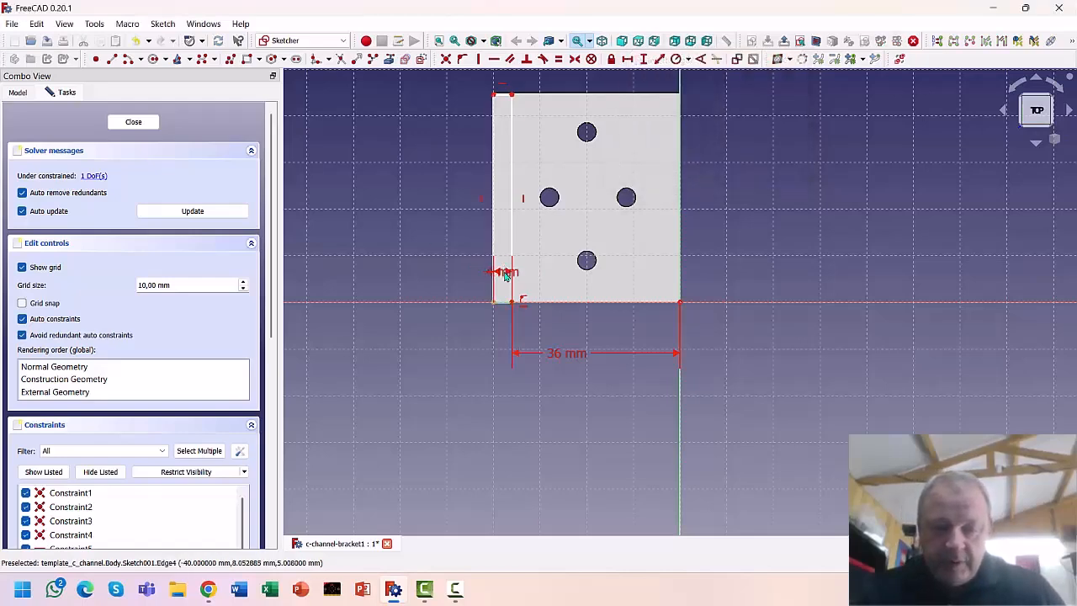
pyautogui.moveTo(503, 272); pyautogui.dragTo(430, 321)
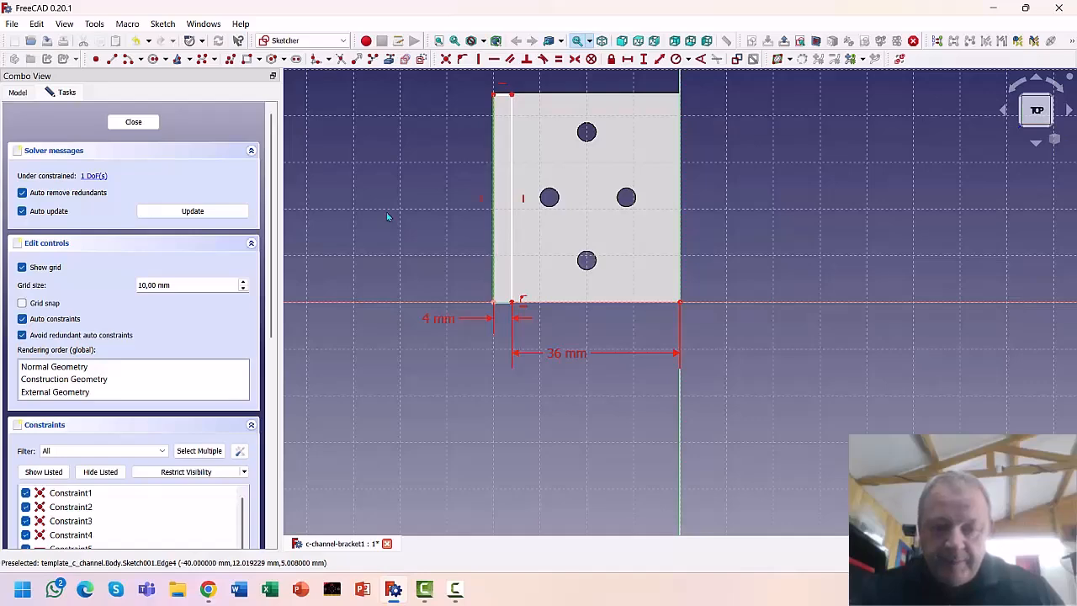
pyautogui.click(643, 58)
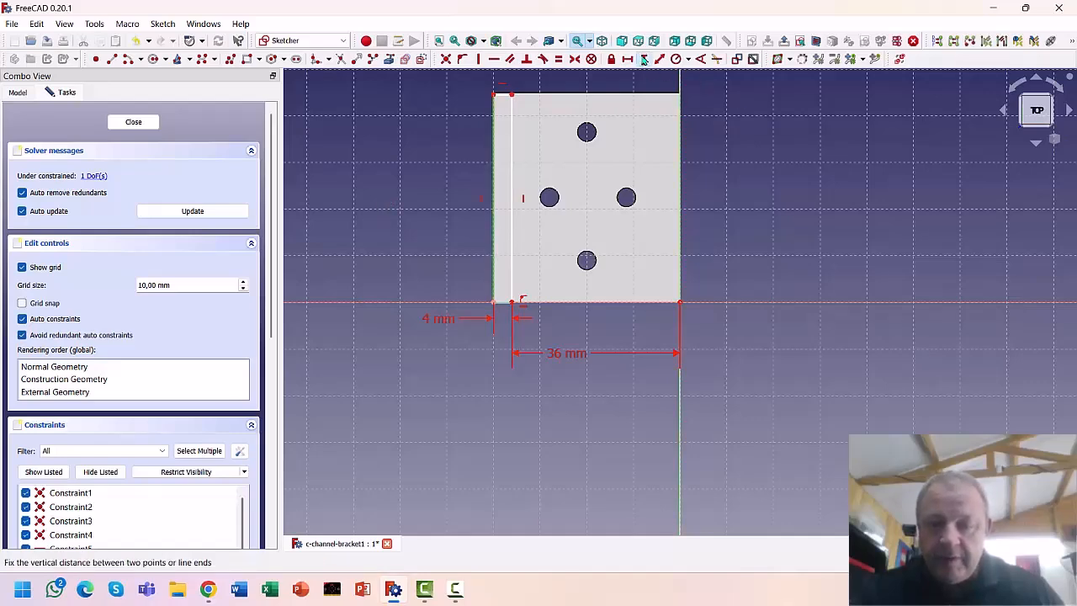
pyautogui.write('40')
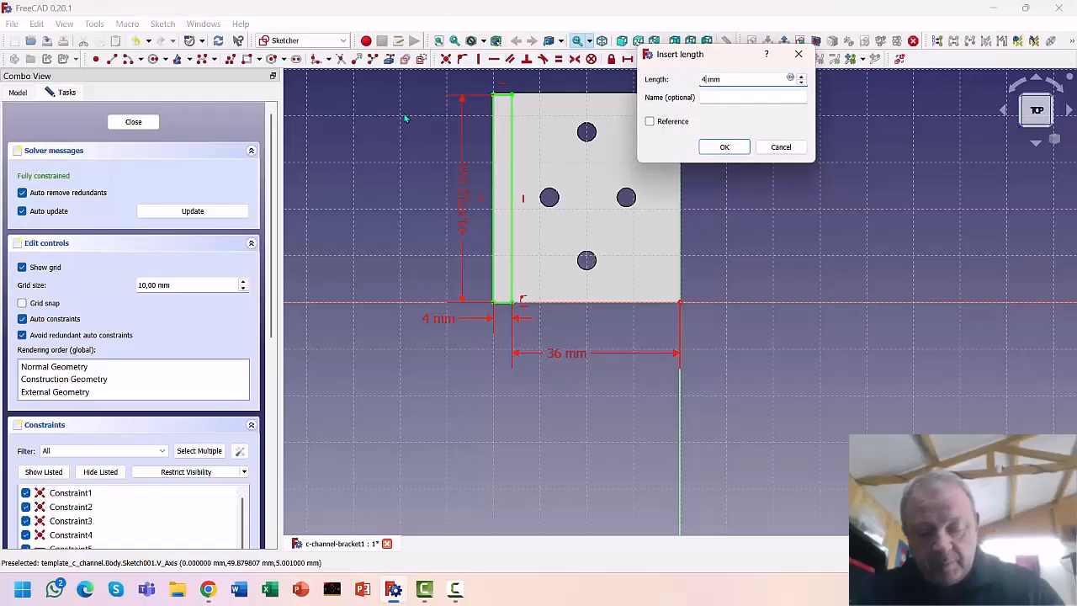
pyautogui.press('Return')
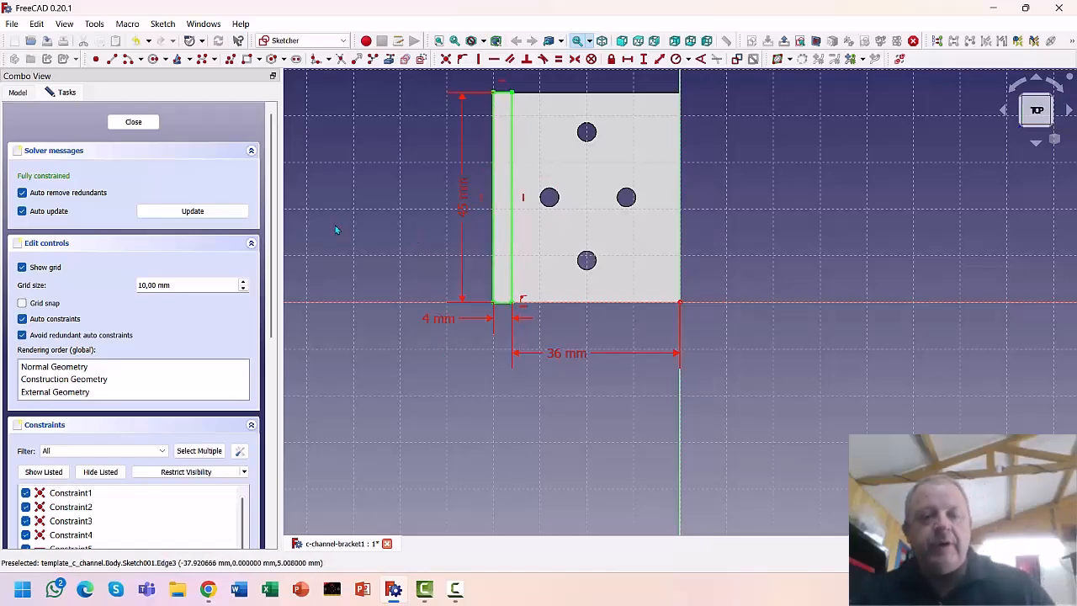
pyautogui.click(132, 122)
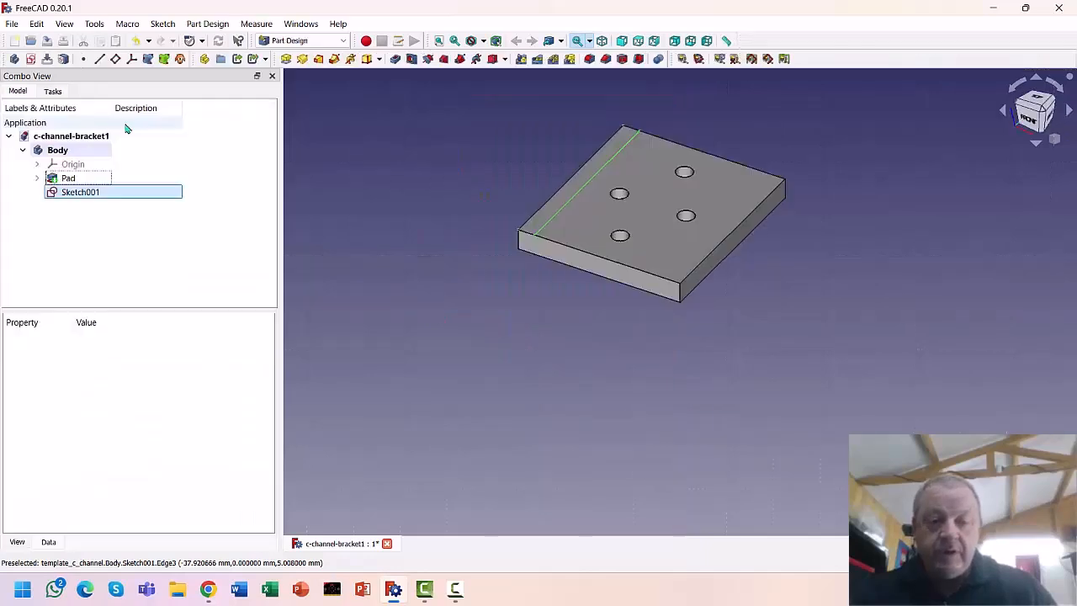
# Pad Sketch001 10 mm into an upright wall and pick the inside wall-to-plate edge
pyautogui.click(287, 59)
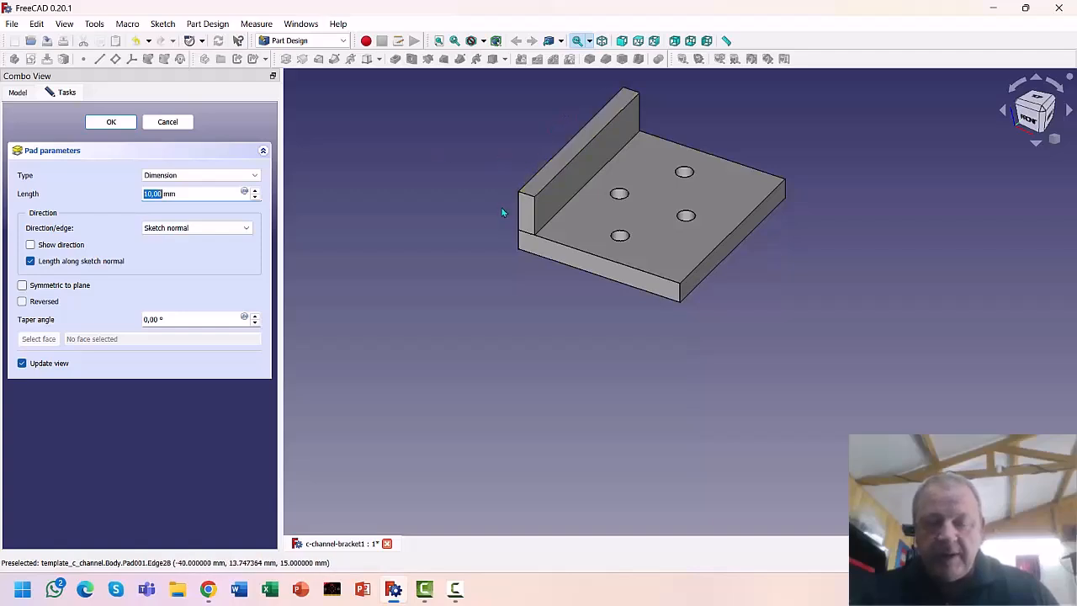
pyautogui.click(99, 124)
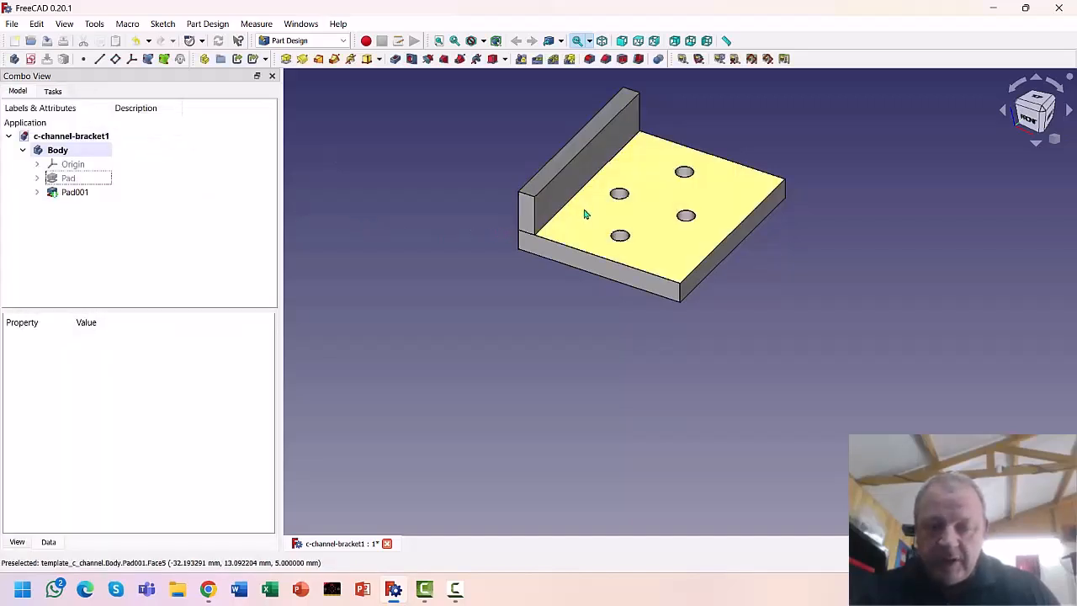
pyautogui.scroll(2, 582, 202)
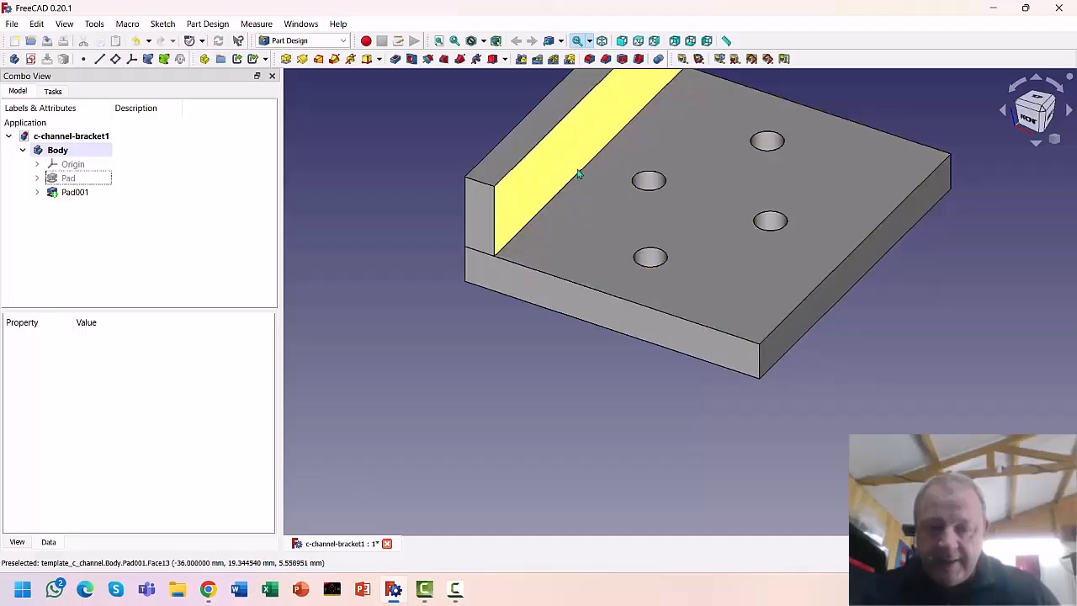
pyautogui.scroll(3, 589, 166)
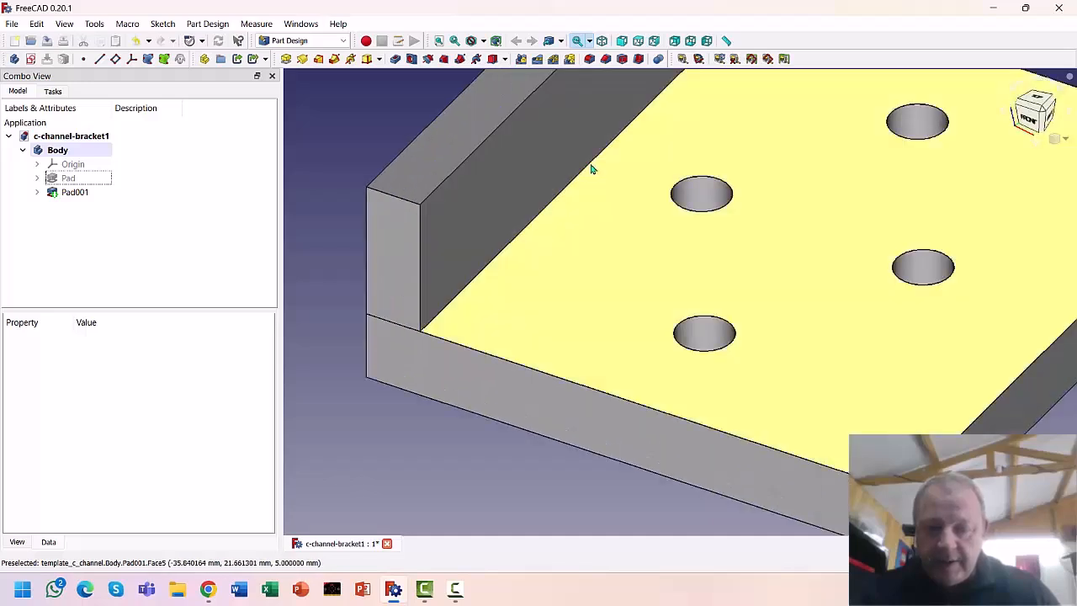
pyautogui.click(591, 166)
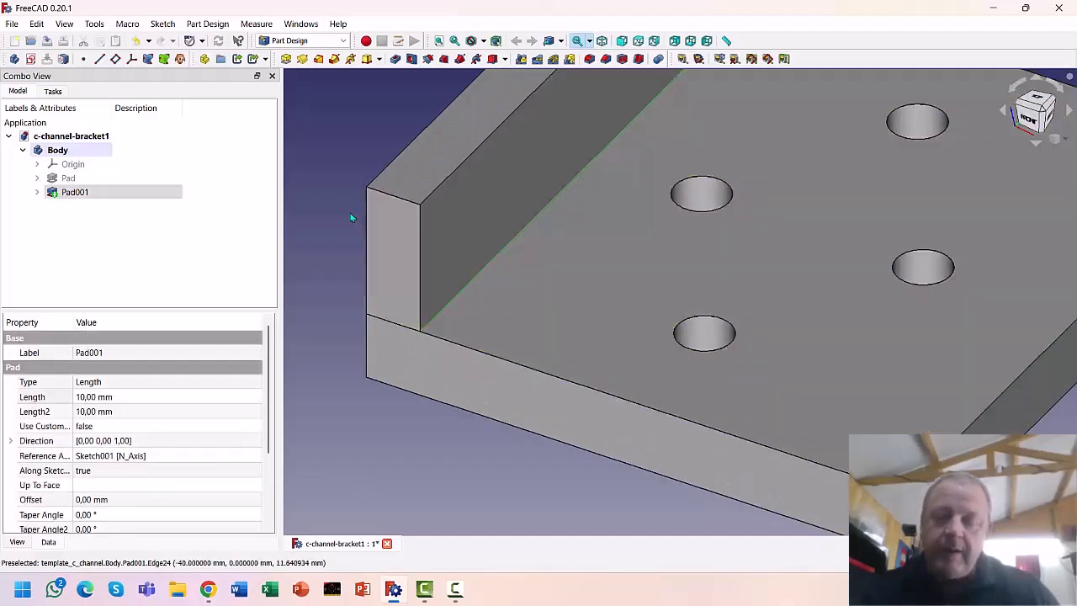
# Chamfer the inside wall-to-plate edge by 2 mm and reframe the view on the bracket
pyautogui.click(605, 58)
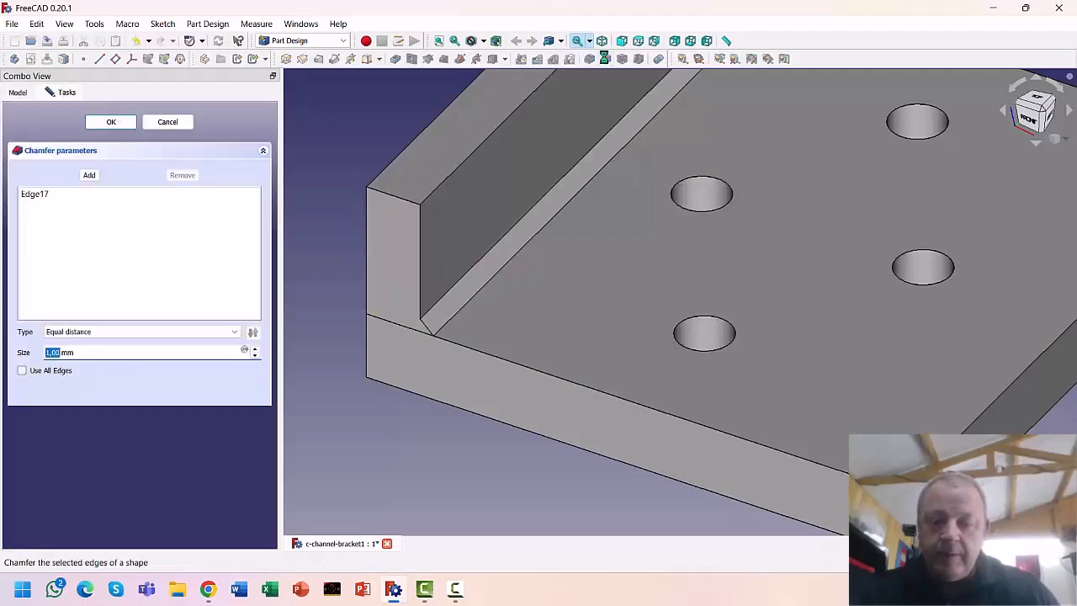
pyautogui.click(255, 348)
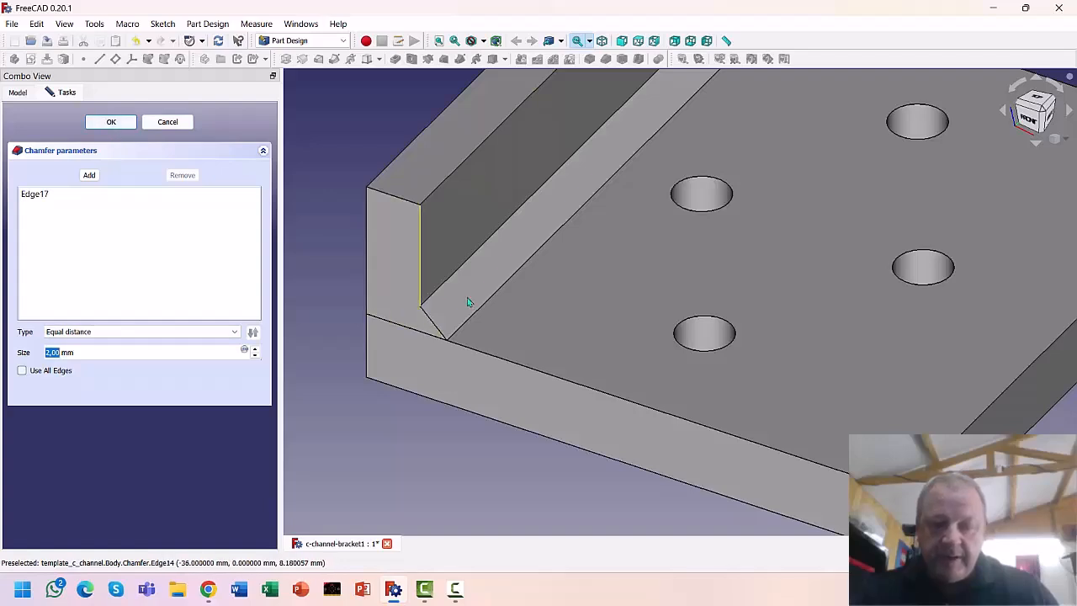
pyautogui.click(110, 123)
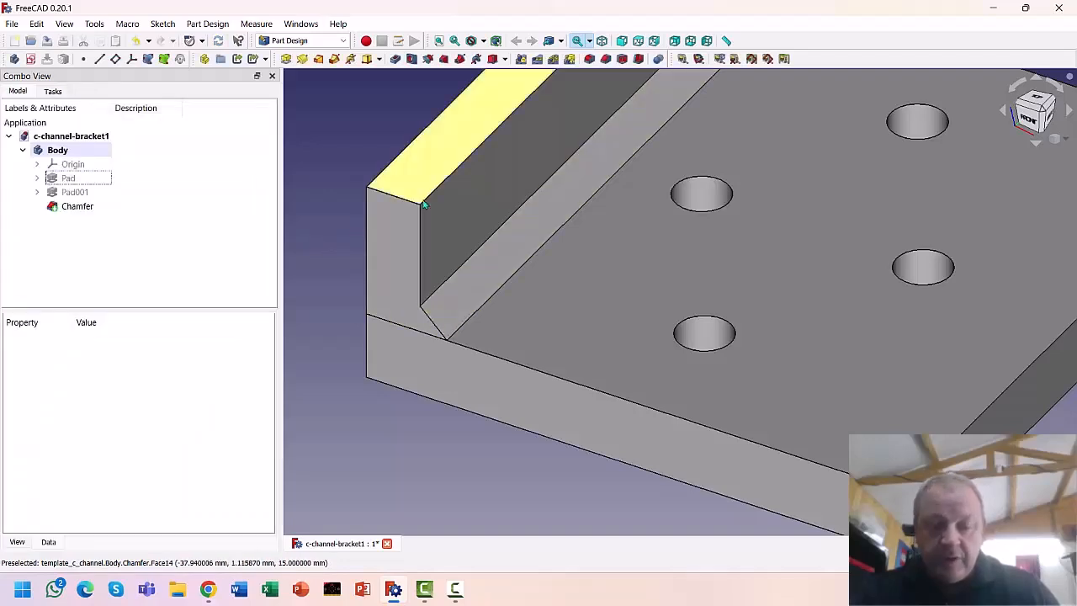
pyautogui.scroll(-5, 502, 255)
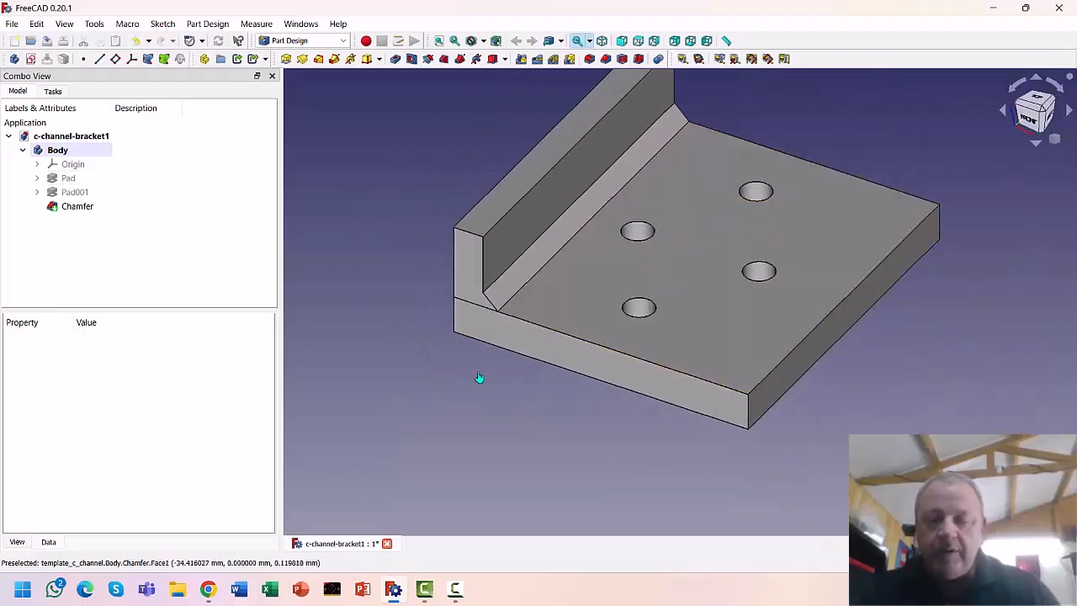
pyautogui.moveTo(446, 372); pyautogui.dragTo(543, 331, button='middle')
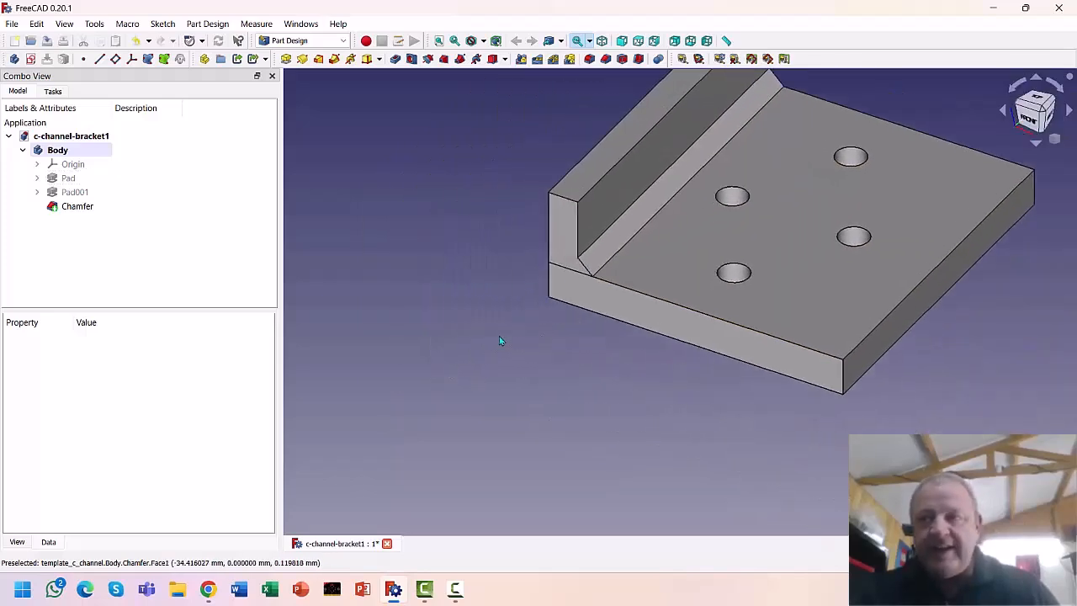
# Start a sketch on the bracket's front end face and draw a rectangle from the origin
pyautogui.click(558, 286)
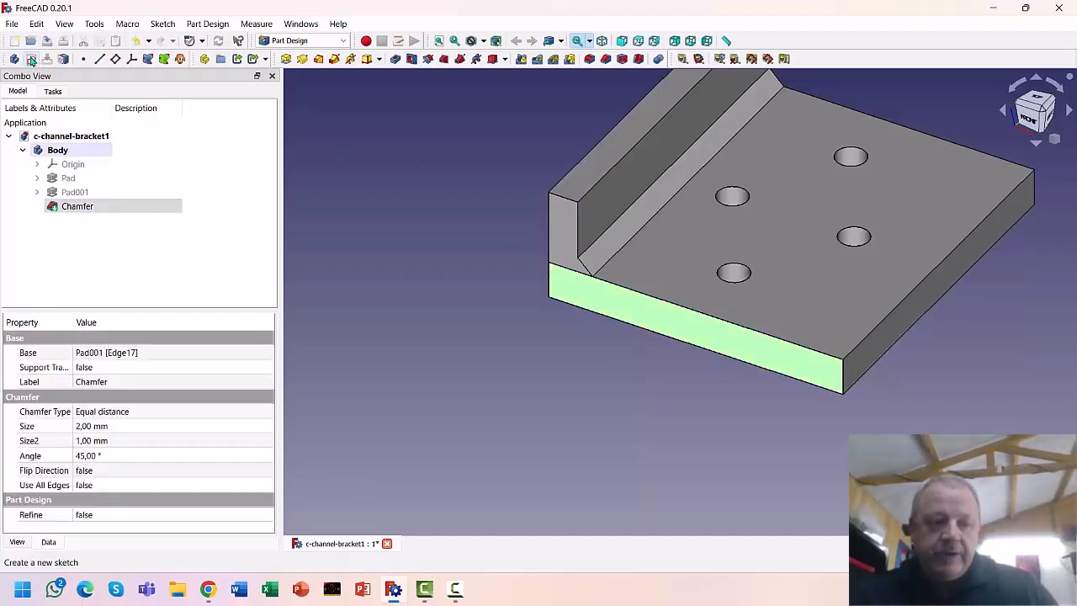
pyautogui.click(31, 60)
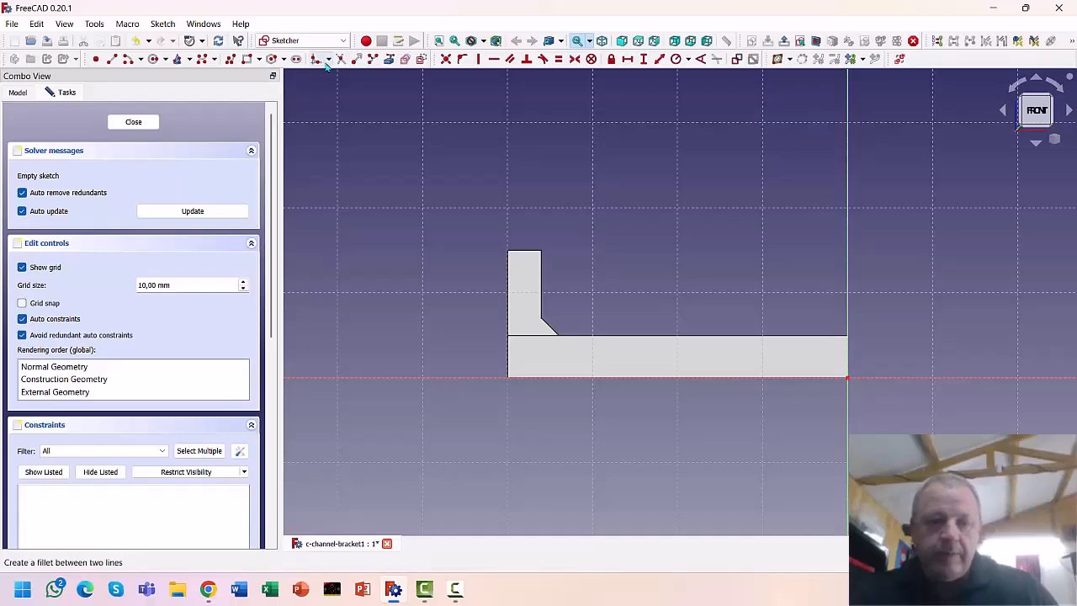
pyautogui.click(247, 58)
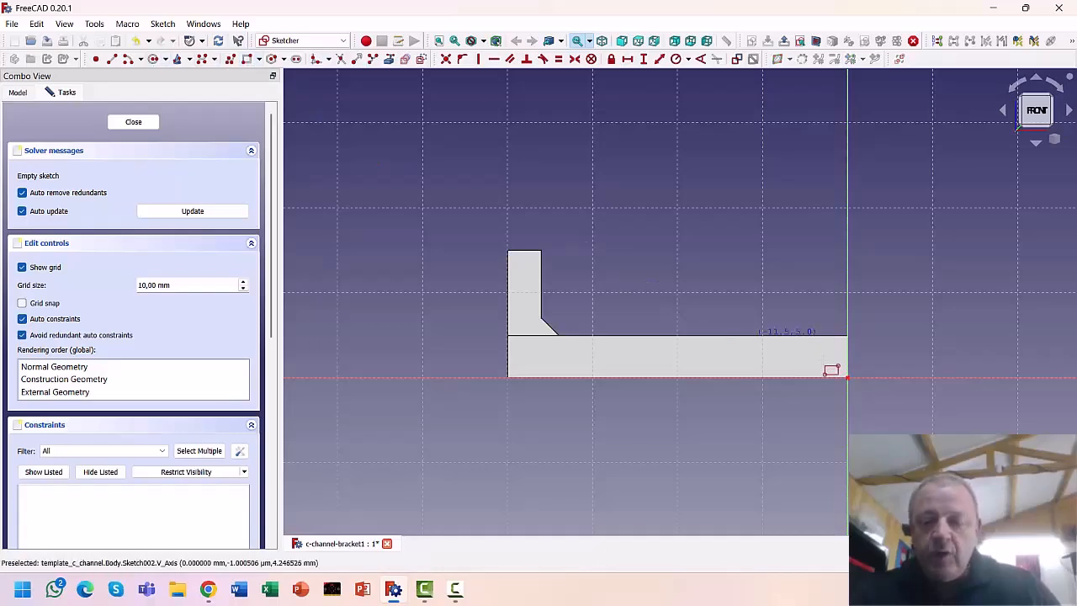
pyautogui.click(848, 378)
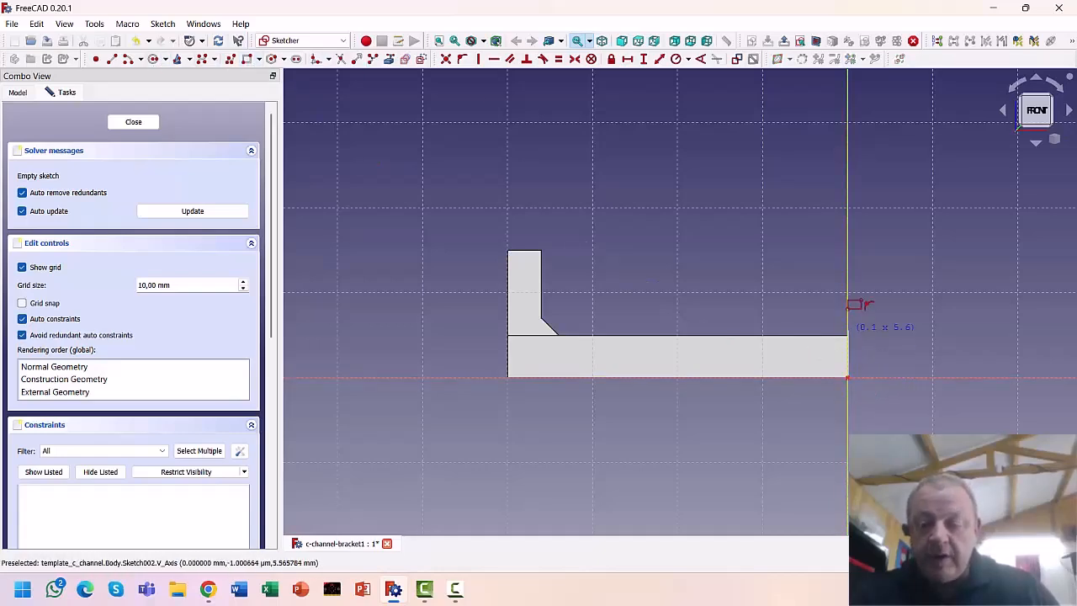
pyautogui.click(507, 251)
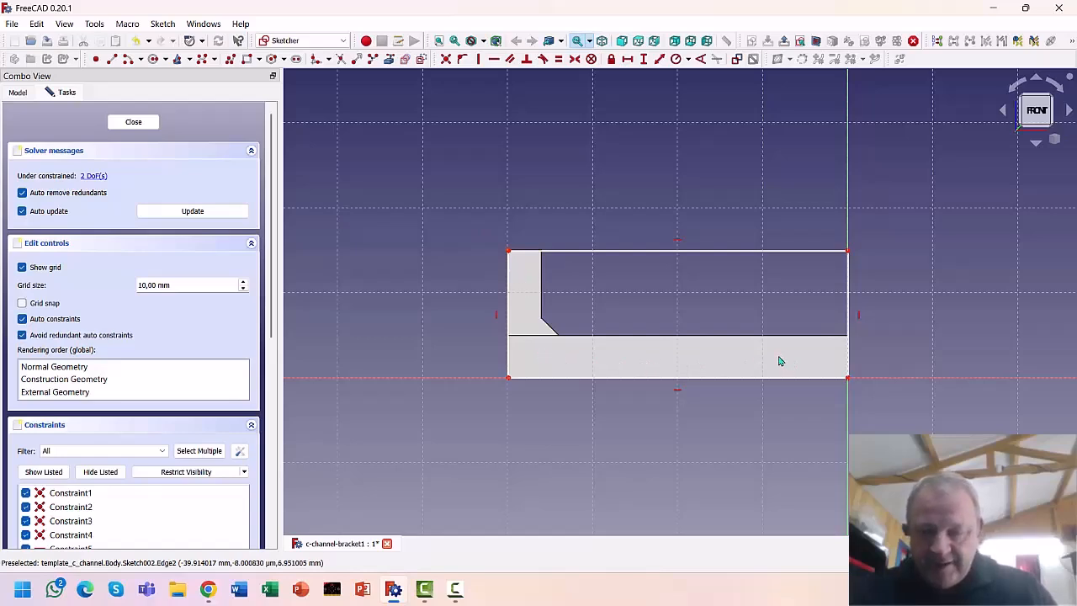
# Dimension the rectangle 40 mm wide along the bottom and 15 mm tall on the right
pyautogui.click(717, 380)
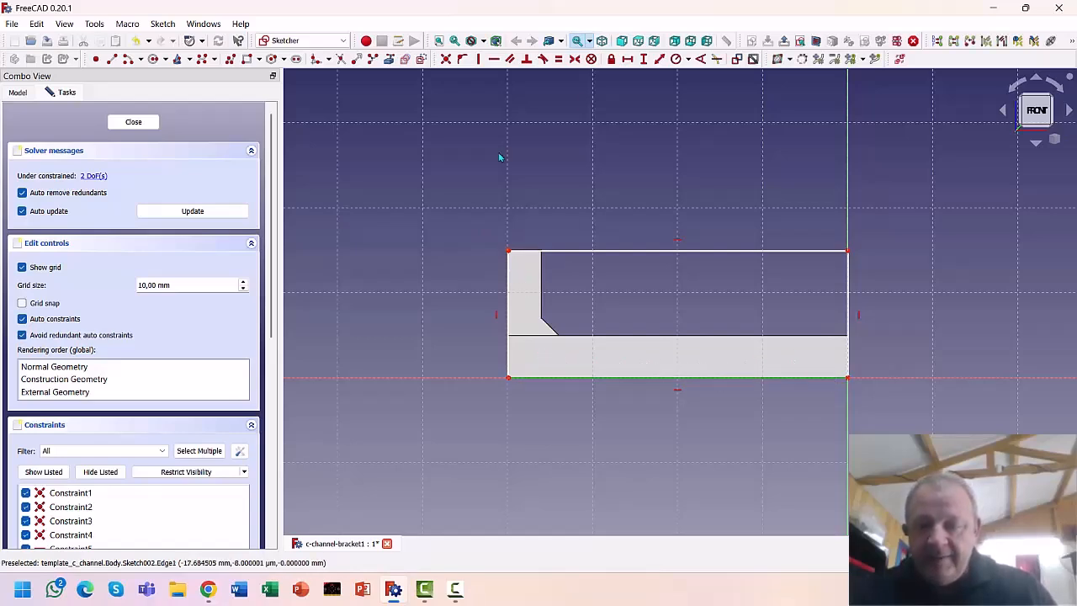
pyautogui.click(629, 61)
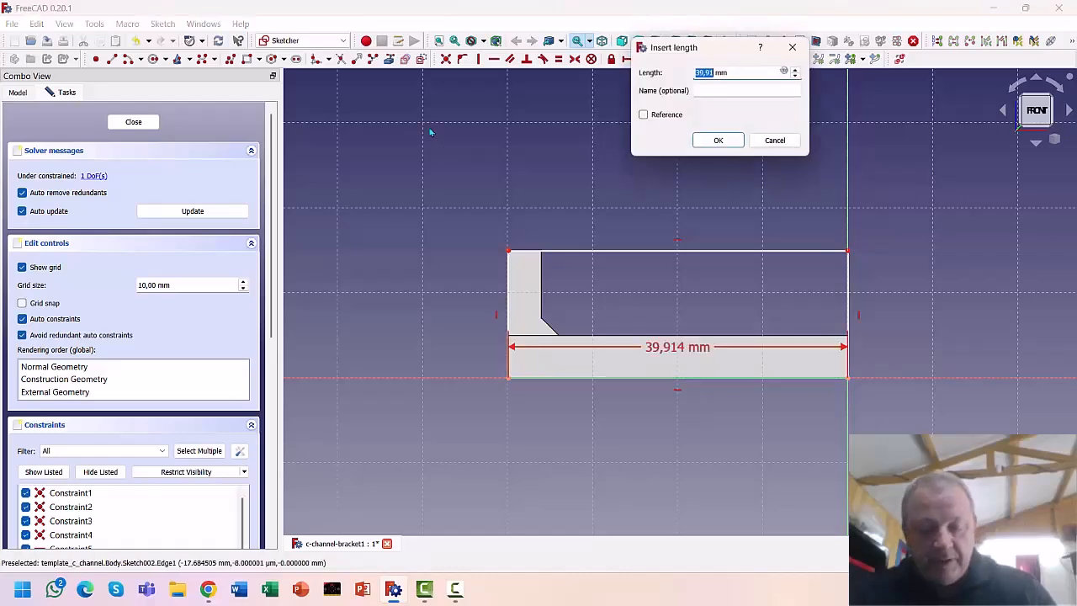
pyautogui.write('40')
pyautogui.press('Return')
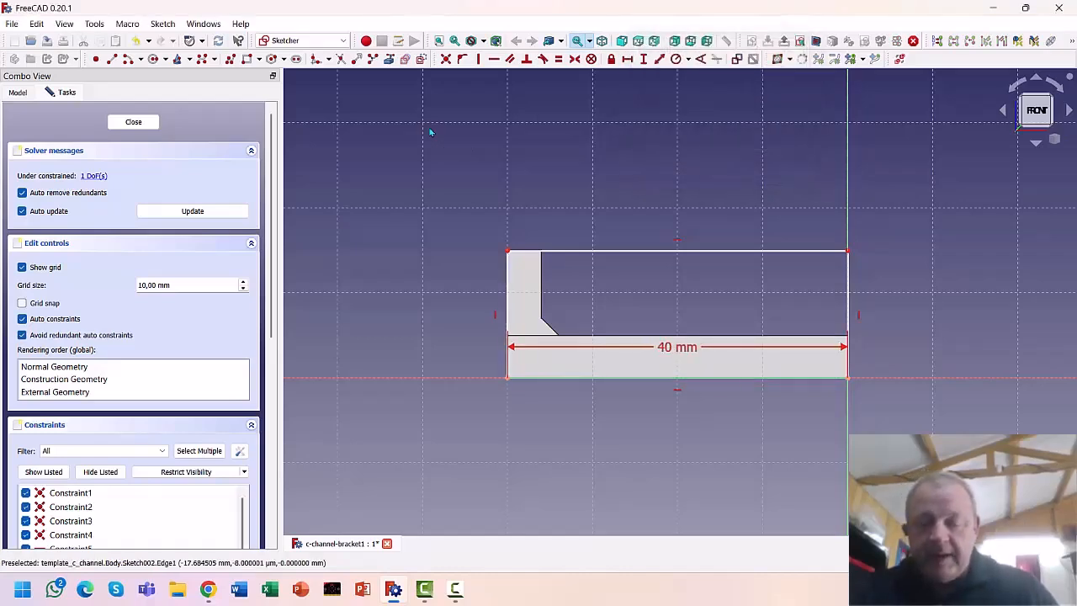
pyautogui.moveTo(663, 352); pyautogui.dragTo(664, 421)
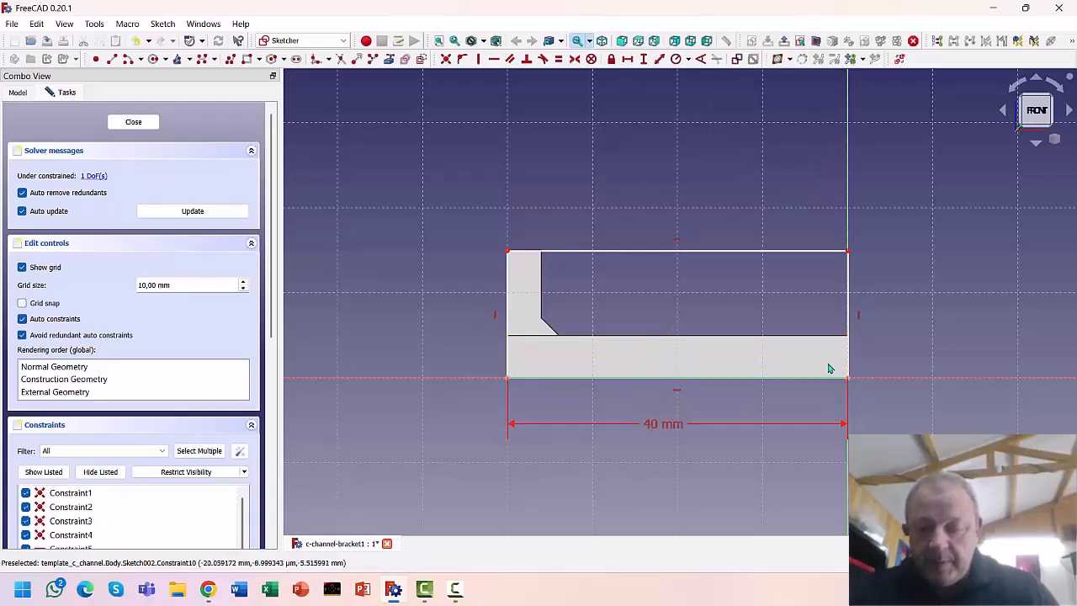
pyautogui.click(849, 327)
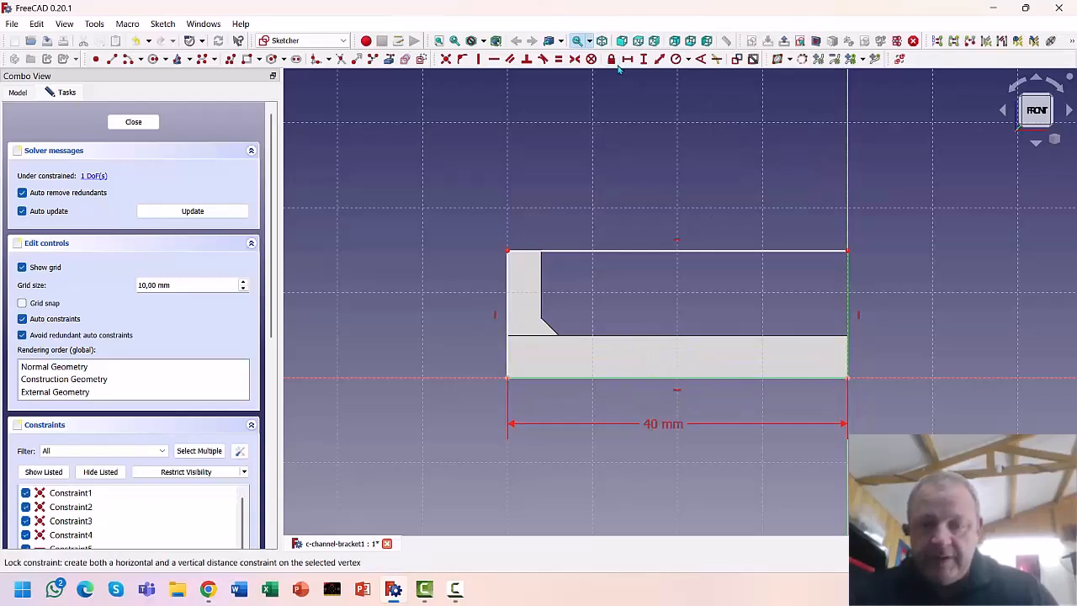
pyautogui.click(649, 59)
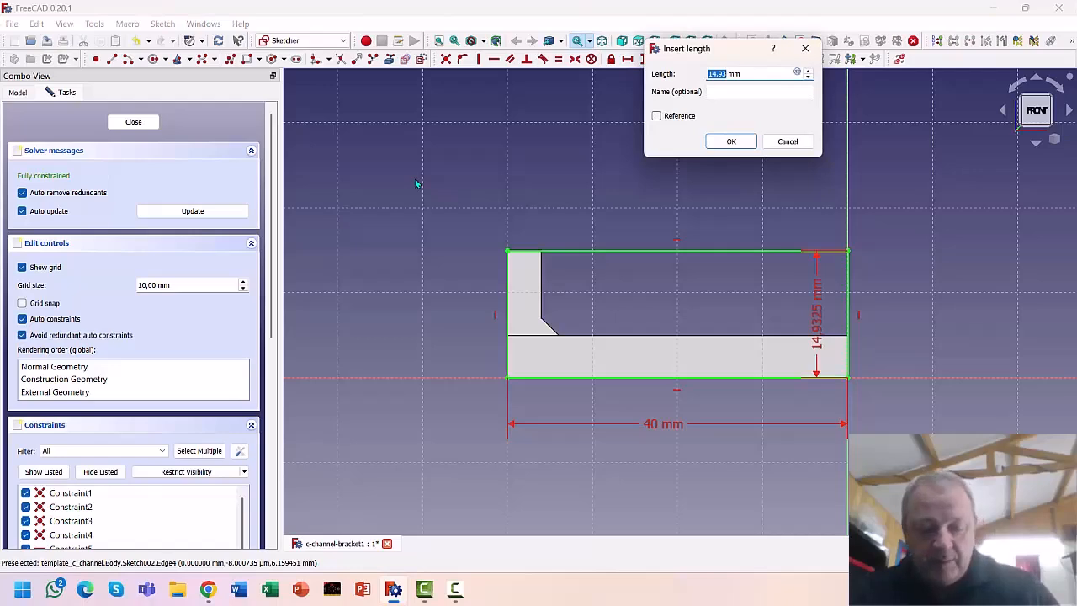
pyautogui.write('15')
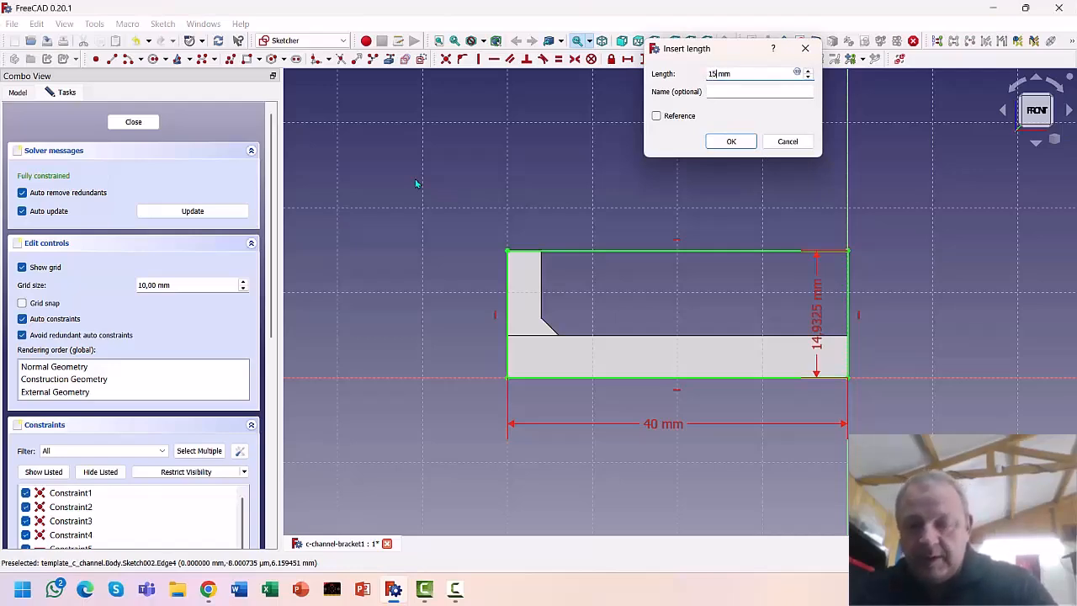
pyautogui.press('Return')
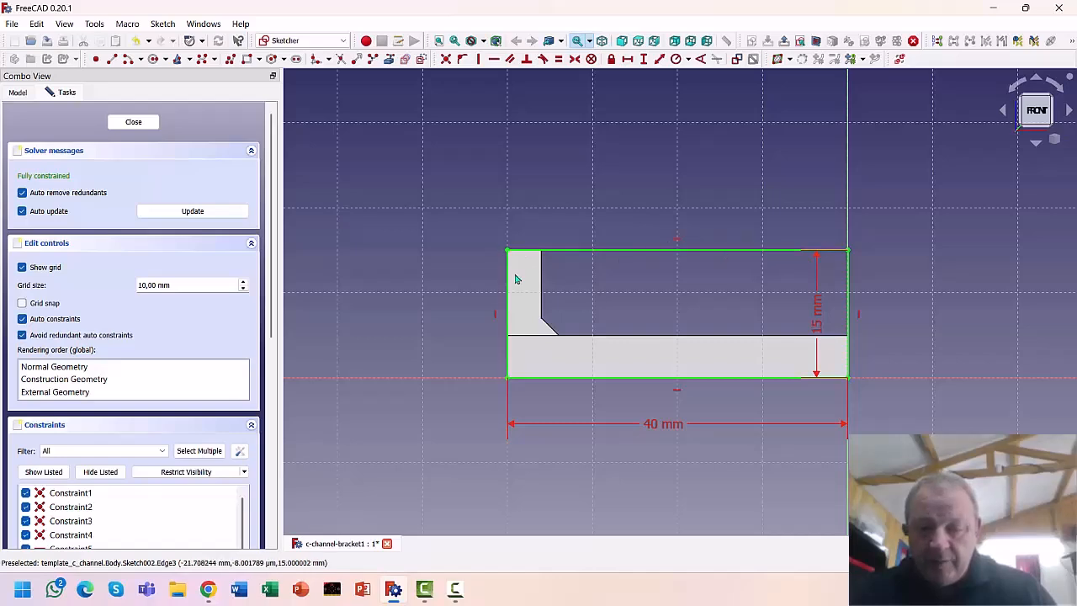
# Close the sketch and pad the rectangle 22 mm into a solid front block
pyautogui.click(133, 122)
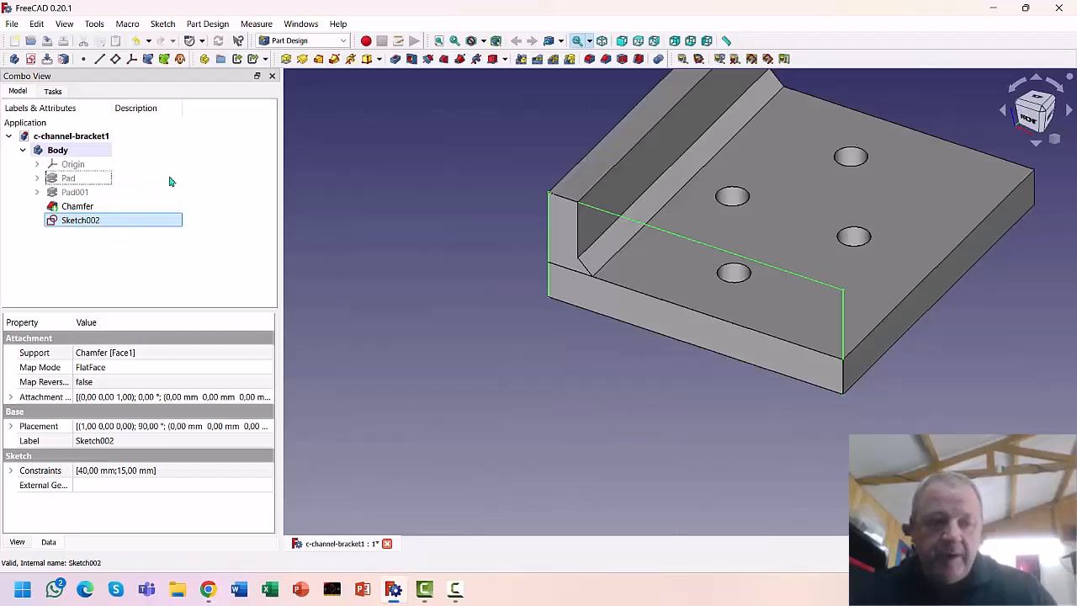
pyautogui.click(285, 60)
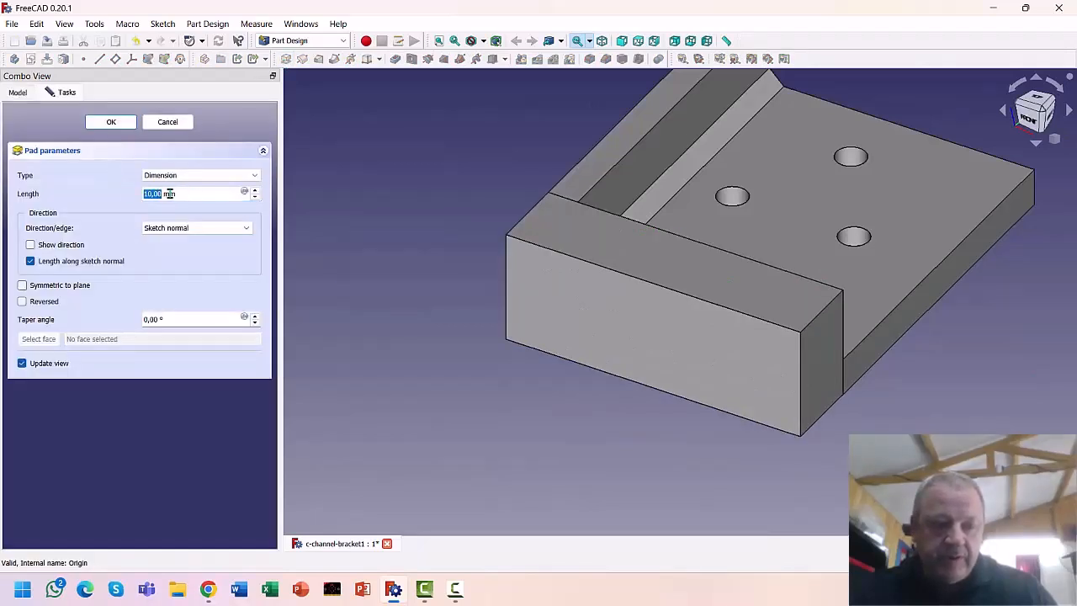
pyautogui.moveTo(190, 192); pyautogui.dragTo(131, 194)
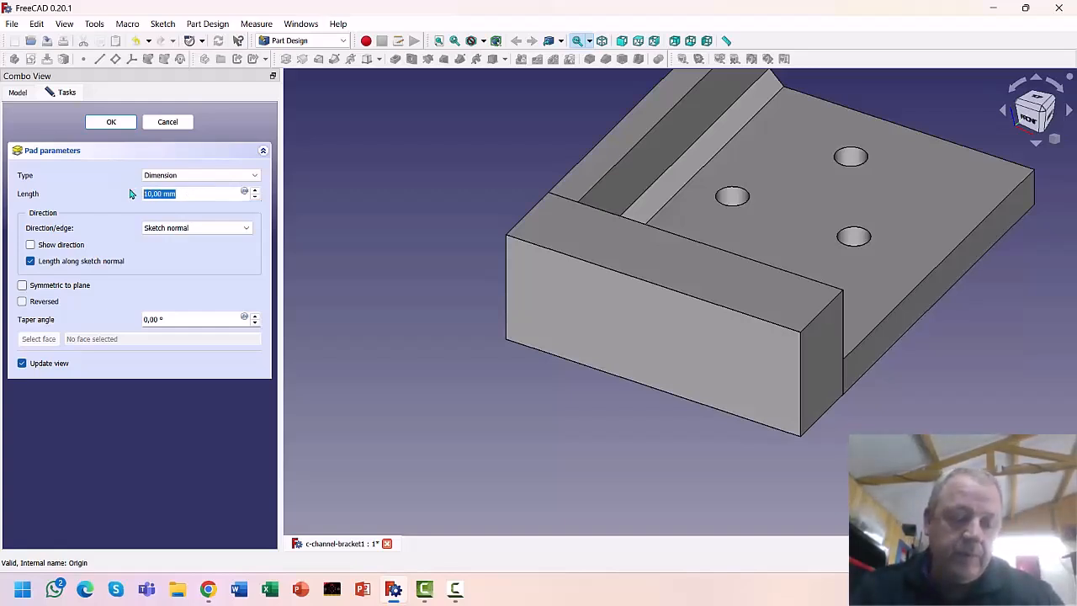
pyautogui.write('22')
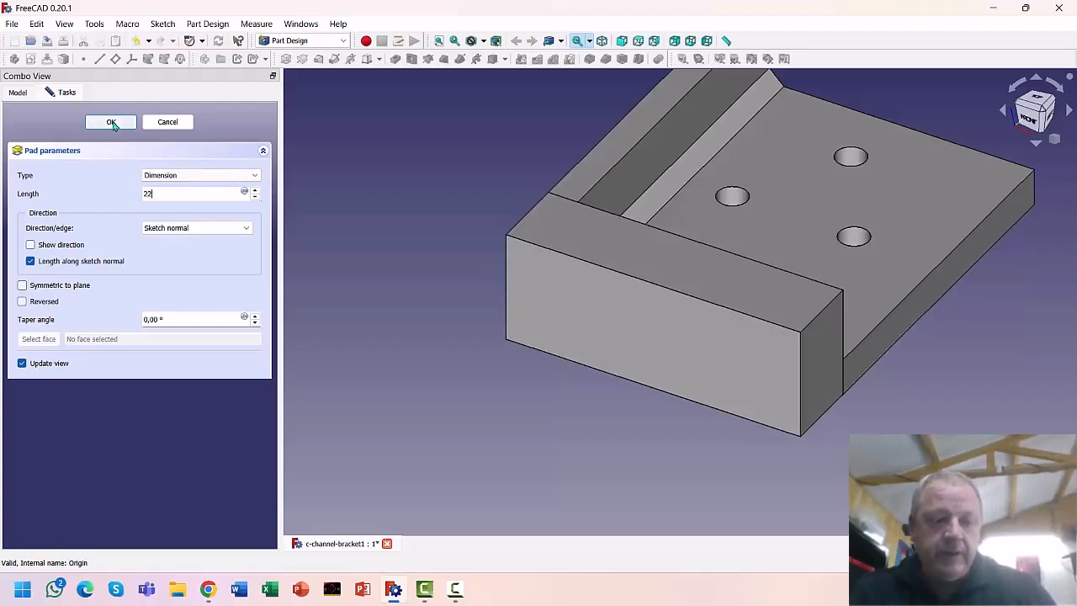
pyautogui.click(112, 123)
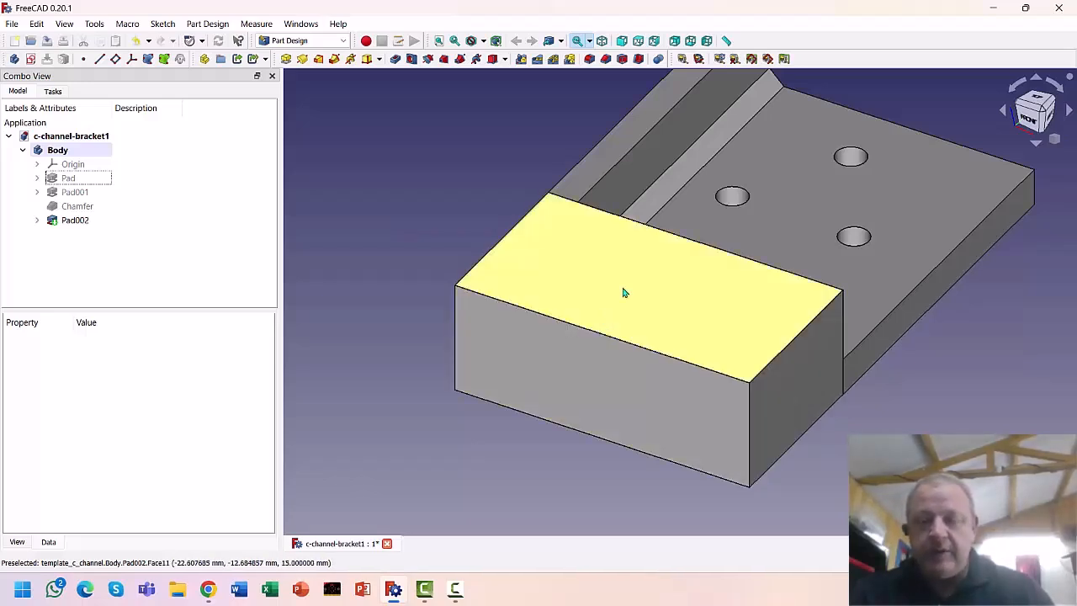
# Sketch a rectangle on the new block's top face, starting from the block's outer edge
pyautogui.click(569, 301)
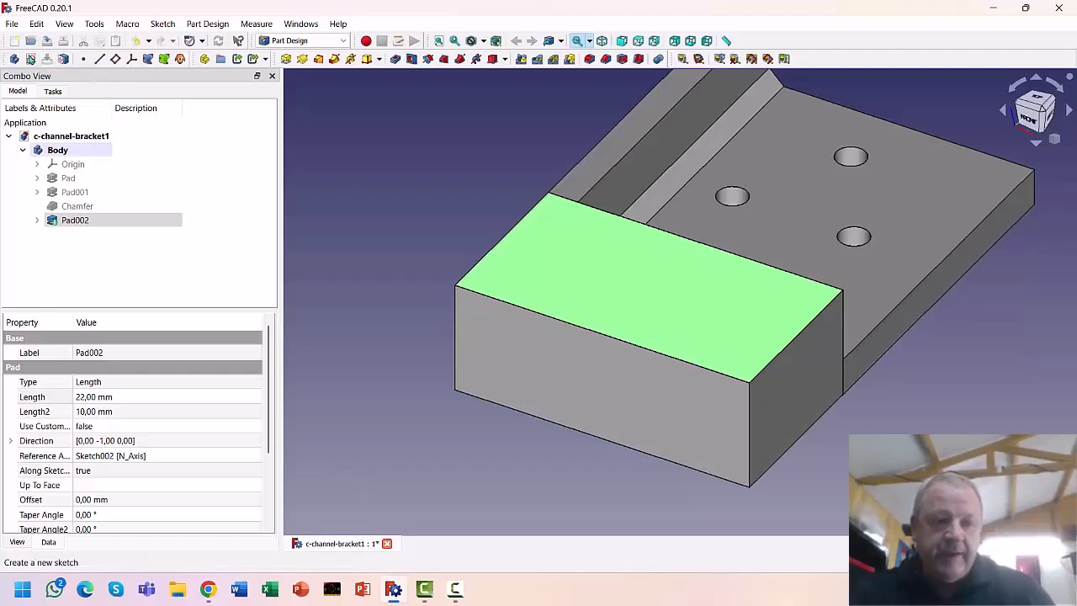
pyautogui.click(29, 61)
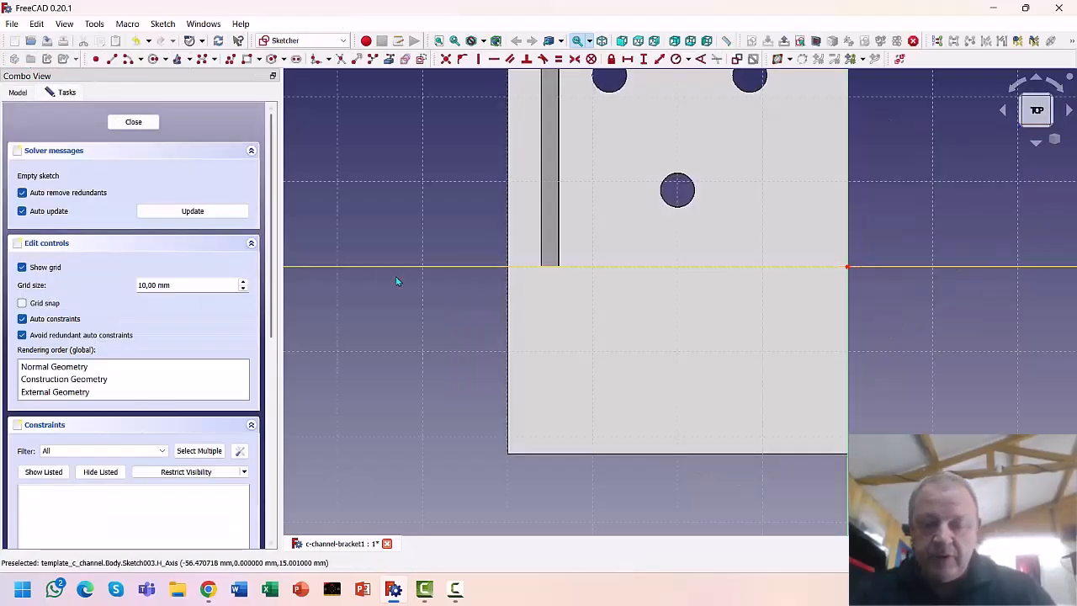
pyautogui.moveTo(428, 282)
pyautogui.mouseDown(button='middle')
pyautogui.moveTo(404, 170)
pyautogui.moveTo(383, 210)
pyautogui.mouseUp(button='middle')
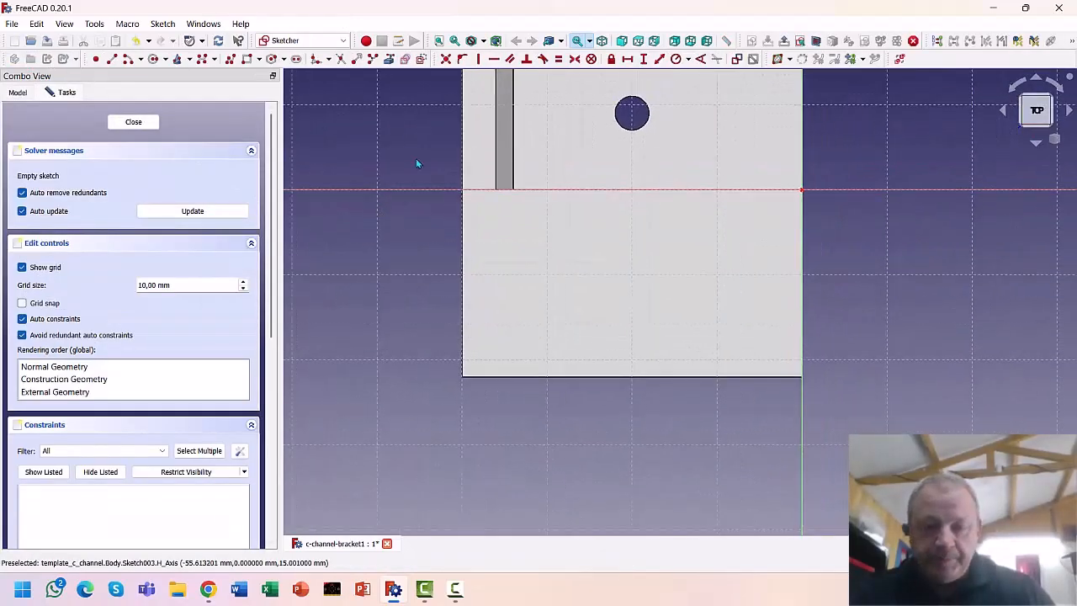
pyautogui.click(246, 61)
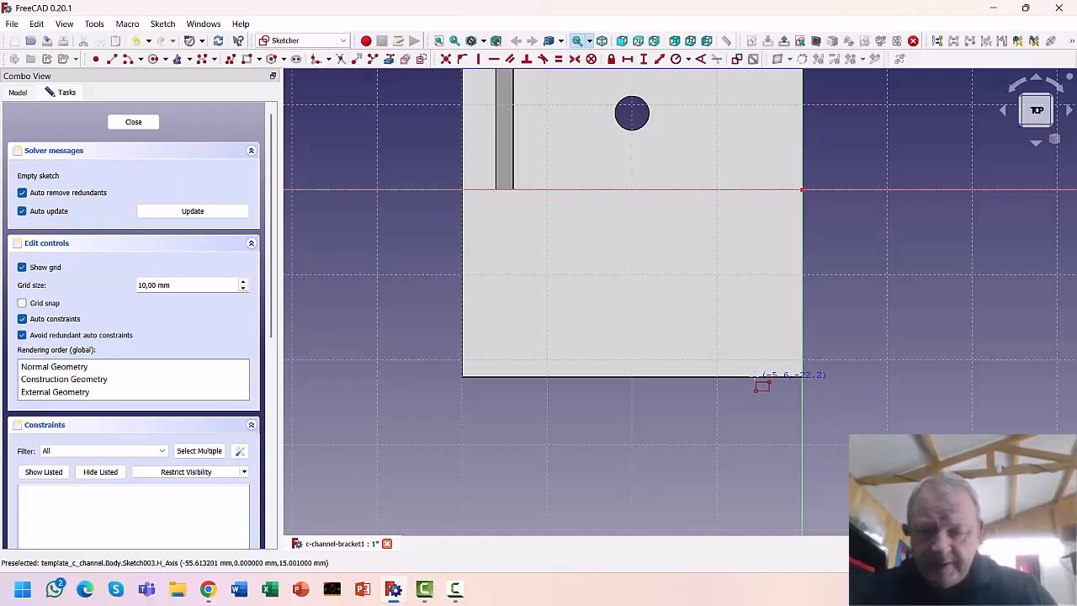
pyautogui.click(755, 378)
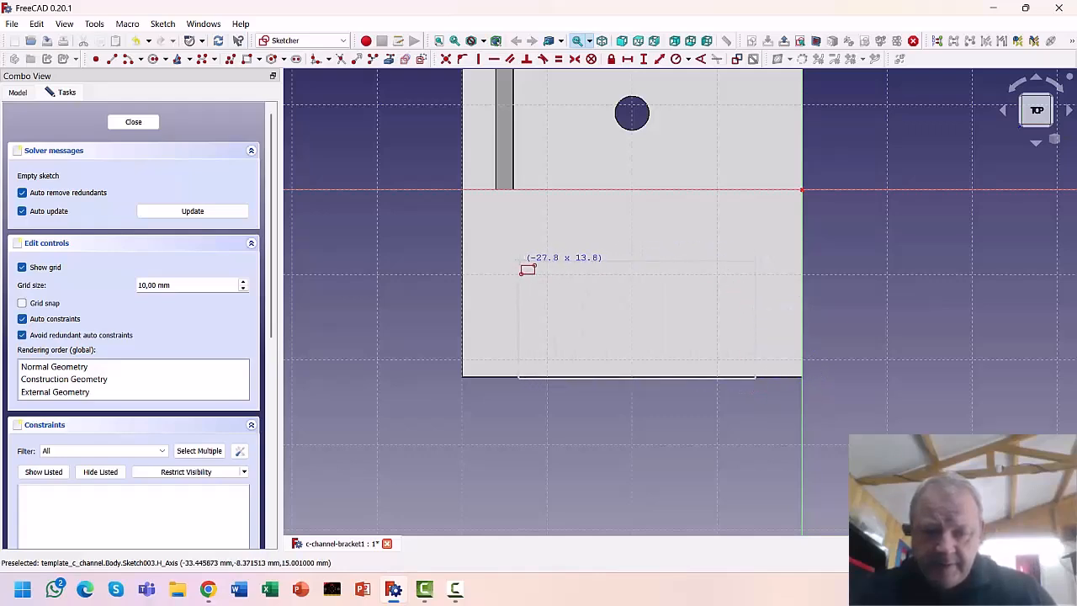
pyautogui.click(521, 261)
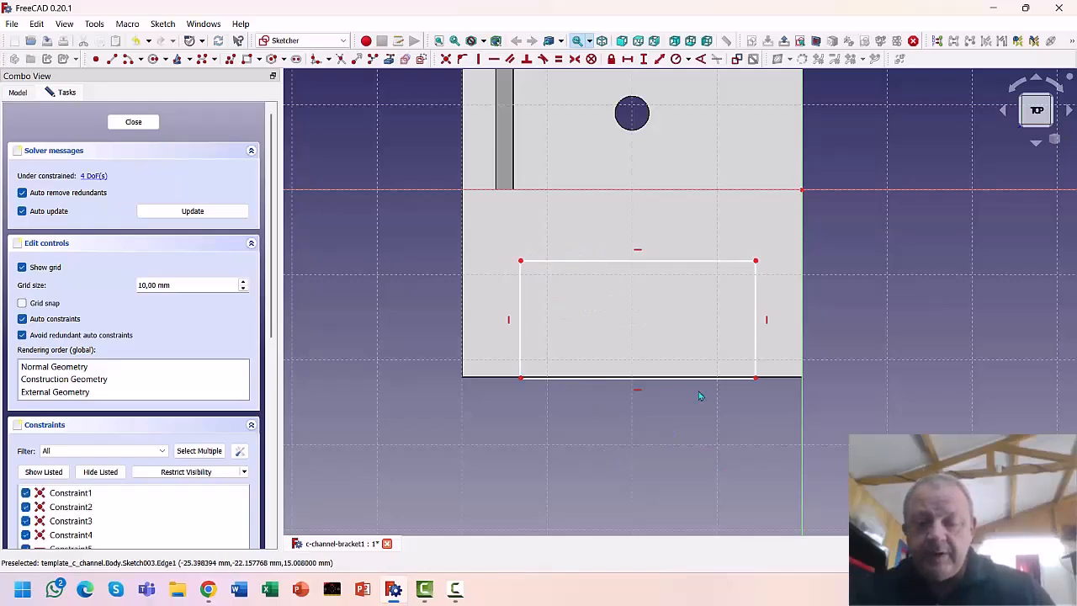
pyautogui.click(613, 266)
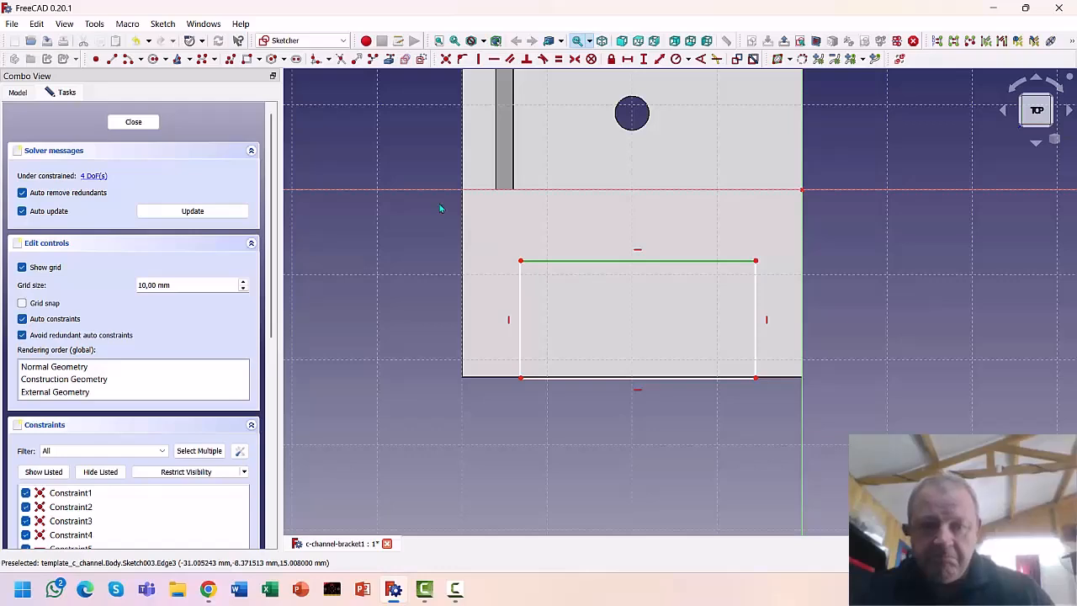
# Constrain the slot rectangle to 28,5 mm wide and 9 mm tall
pyautogui.click(627, 59)
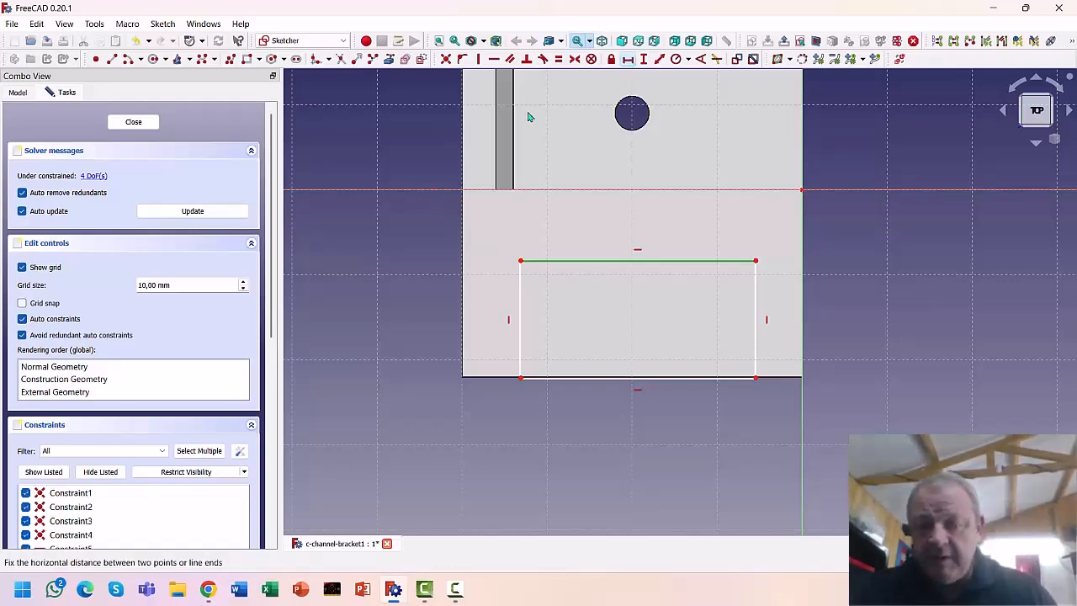
pyautogui.write('28,5')
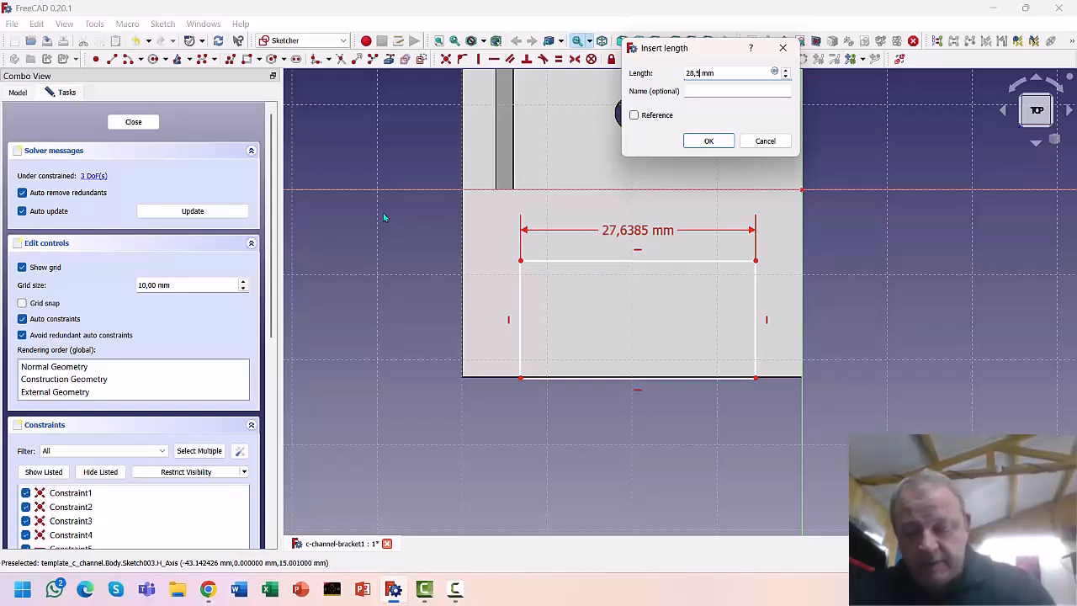
pyautogui.press('Return')
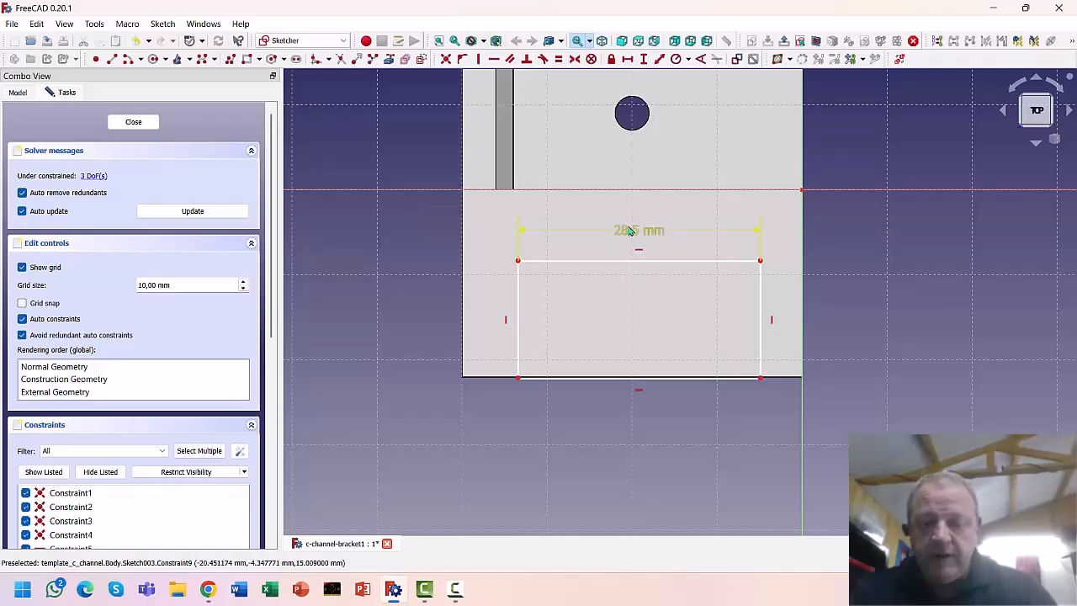
pyautogui.click(762, 318)
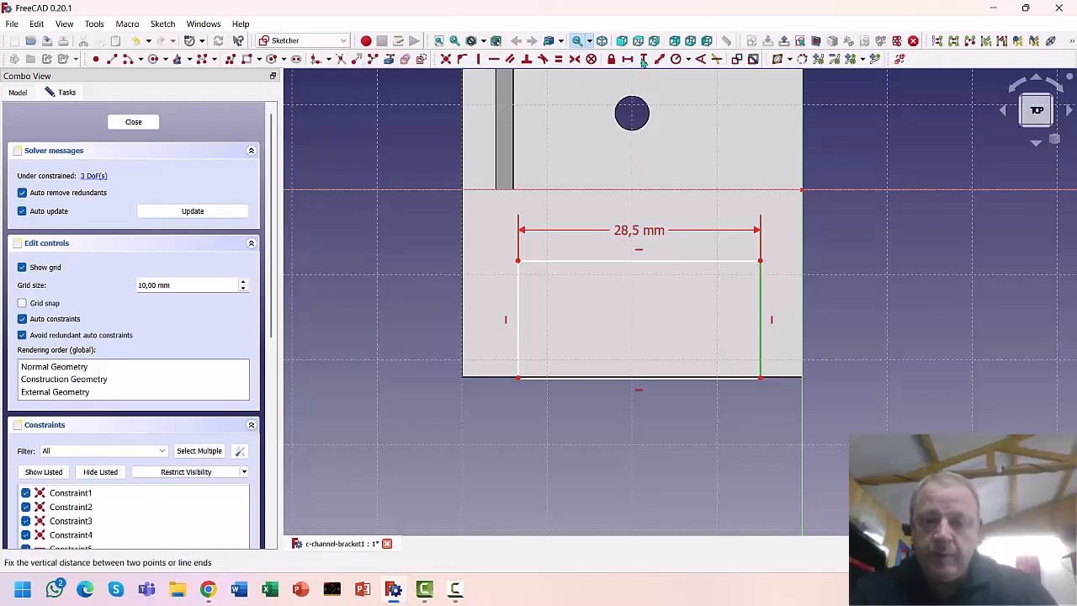
pyautogui.click(644, 59)
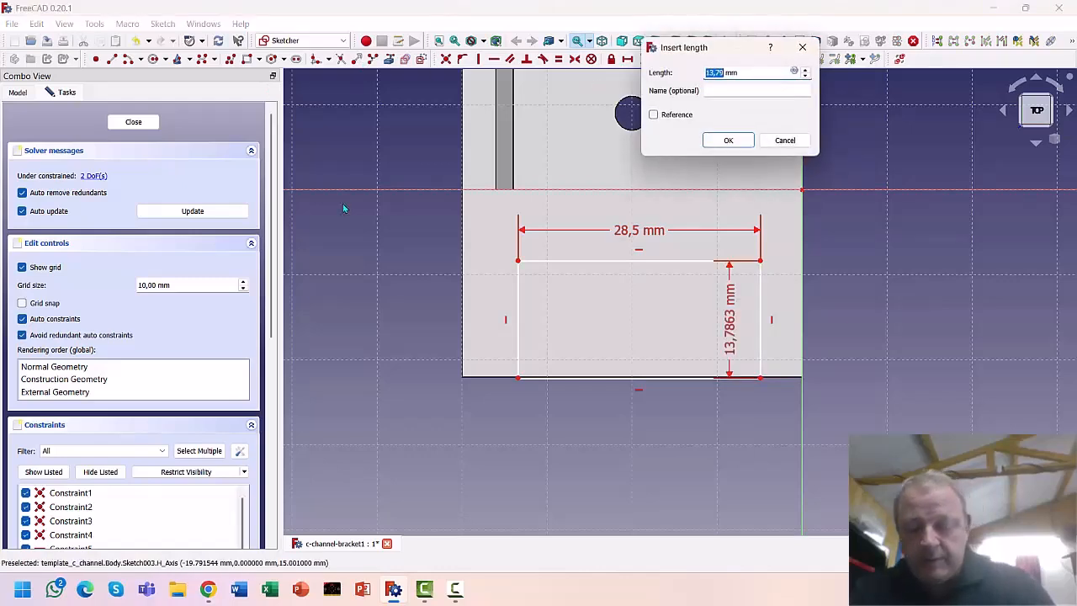
pyautogui.write('9')
pyautogui.press('Return')
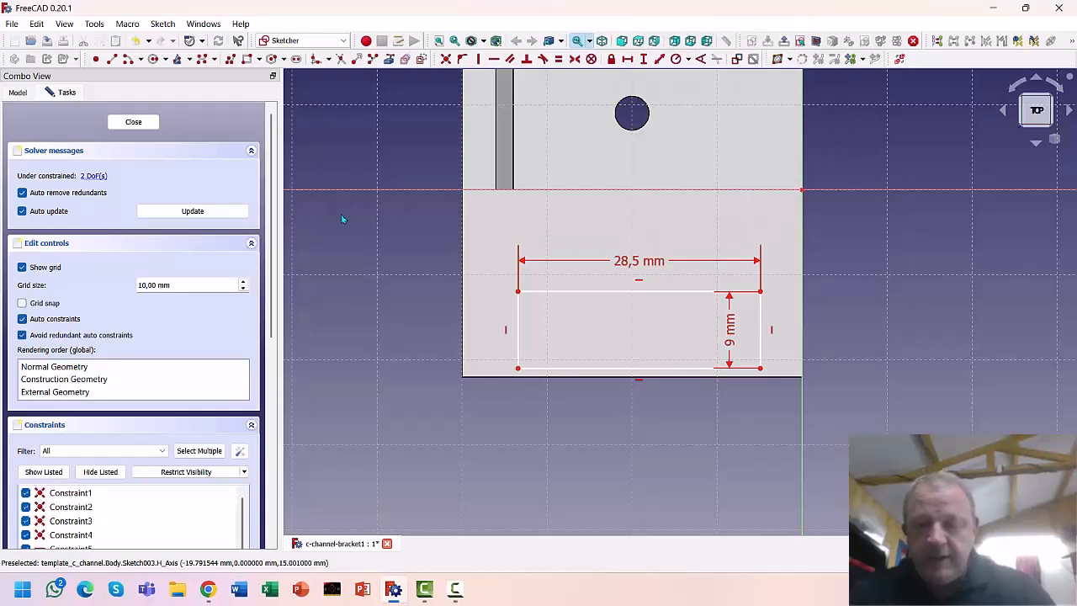
# Place the rectangle's top-right corner 13 mm vertically and 4,5 mm horizontally from the origin
pyautogui.click(802, 191)
pyautogui.click(761, 292)
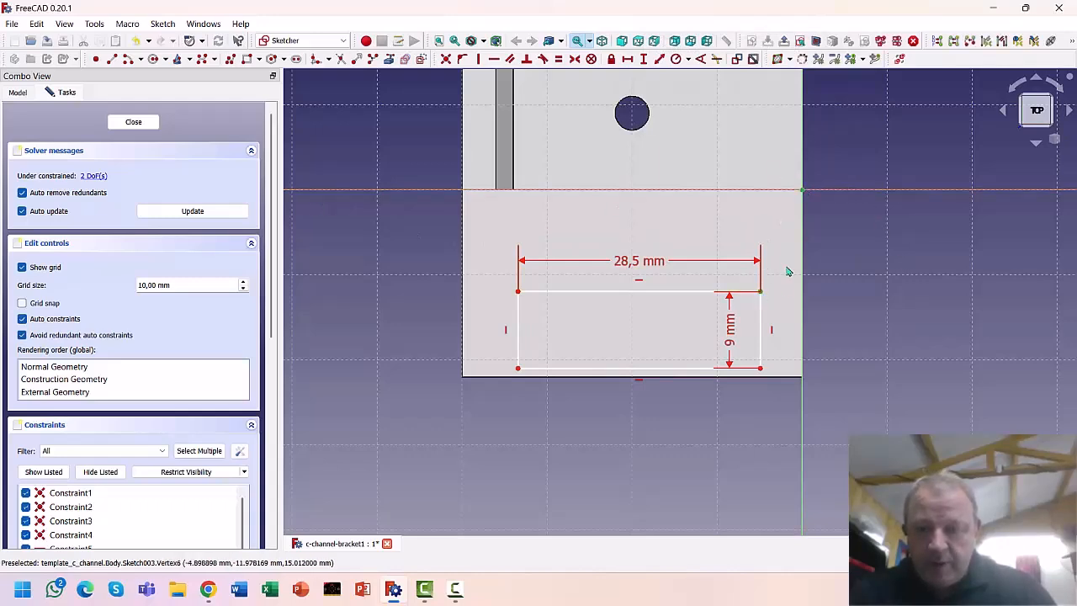
pyautogui.click(644, 59)
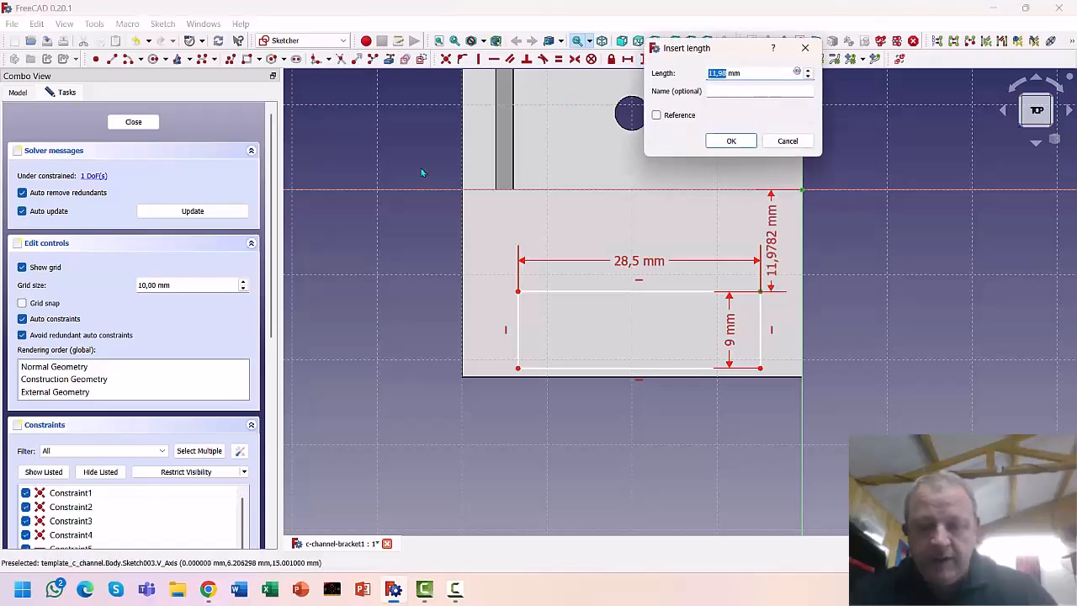
pyautogui.write('13')
pyautogui.press('Return')
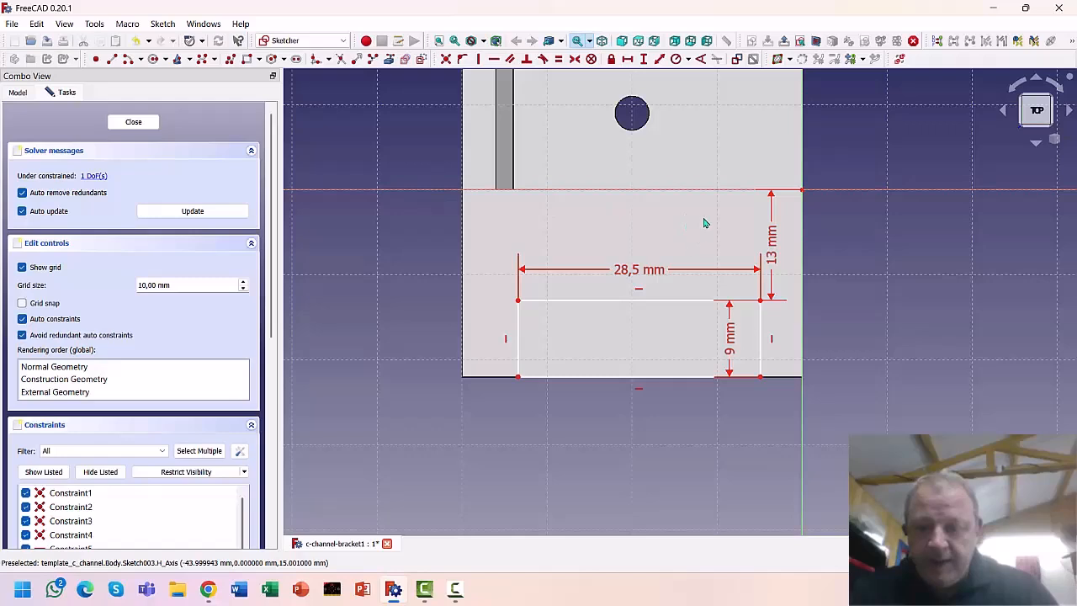
pyautogui.click(802, 191)
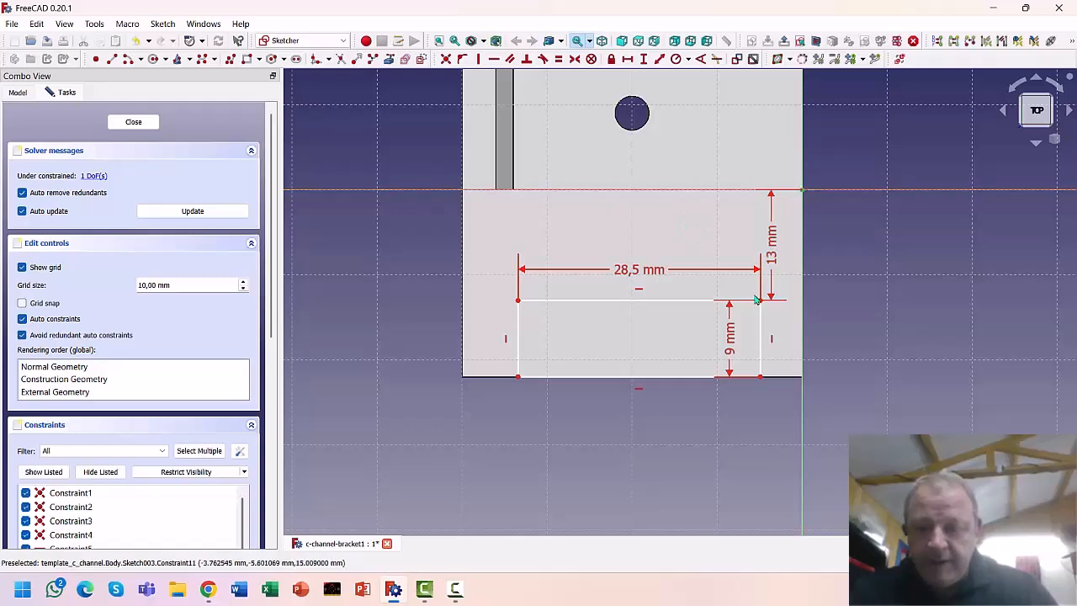
pyautogui.click(760, 300)
pyautogui.click(629, 61)
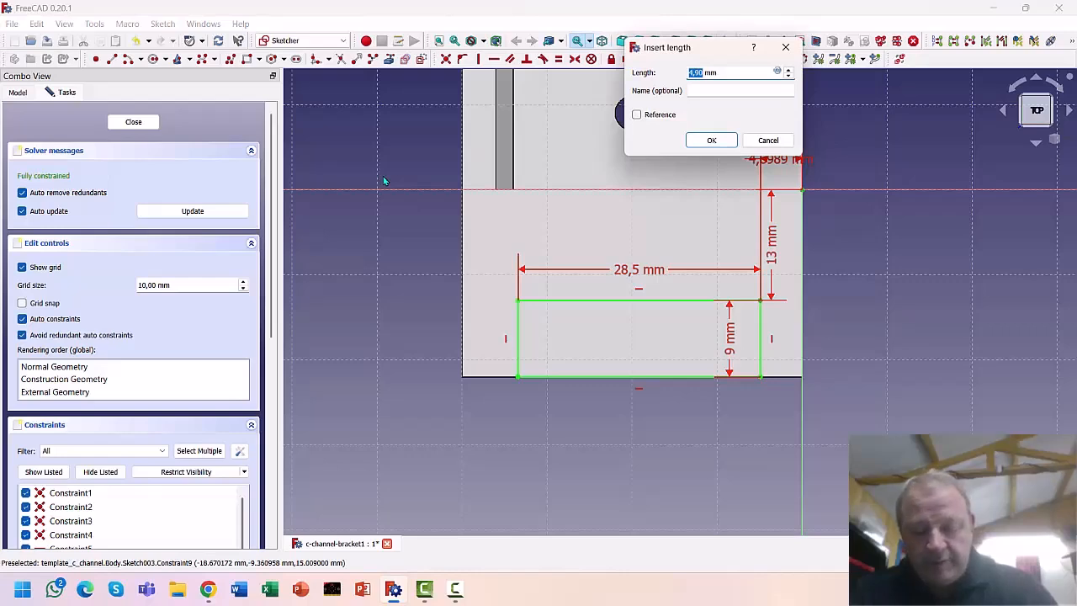
pyautogui.write('4,5')
pyautogui.press('Return')
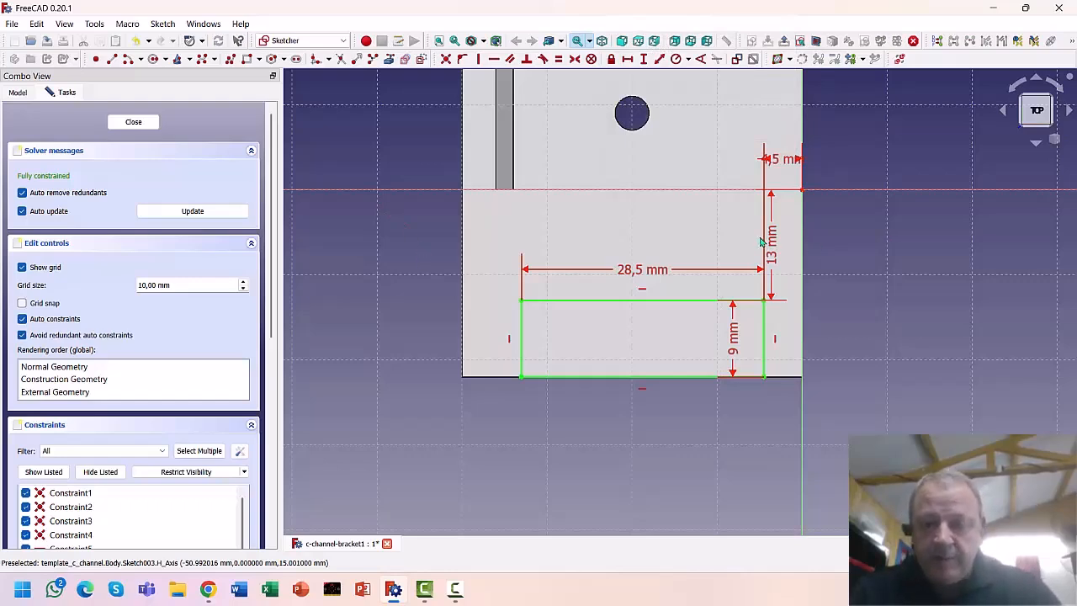
pyautogui.moveTo(770, 242); pyautogui.dragTo(887, 246)
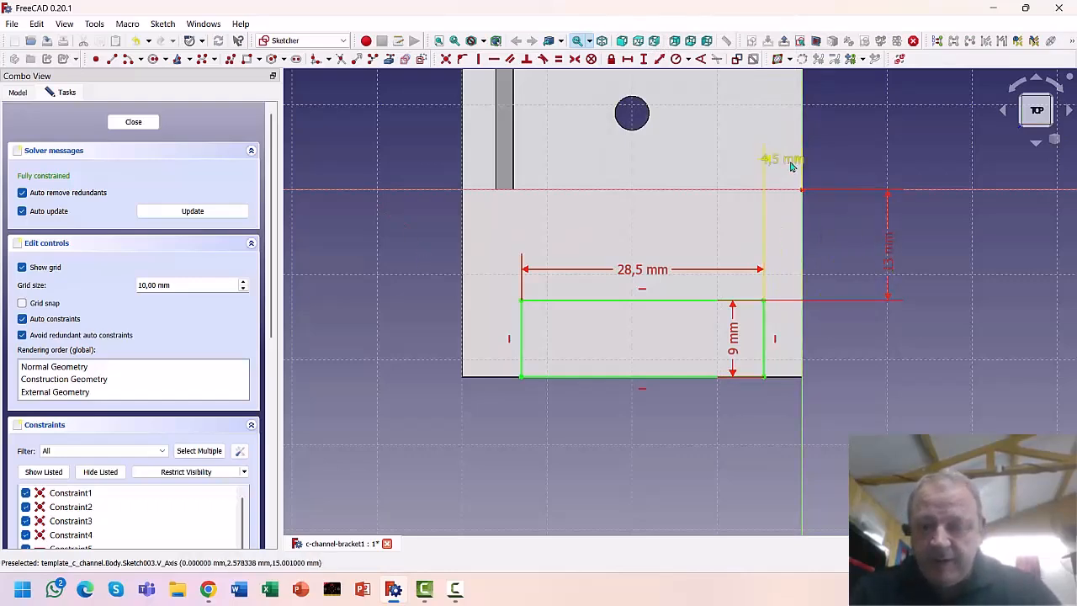
pyautogui.moveTo(791, 166); pyautogui.dragTo(871, 153)
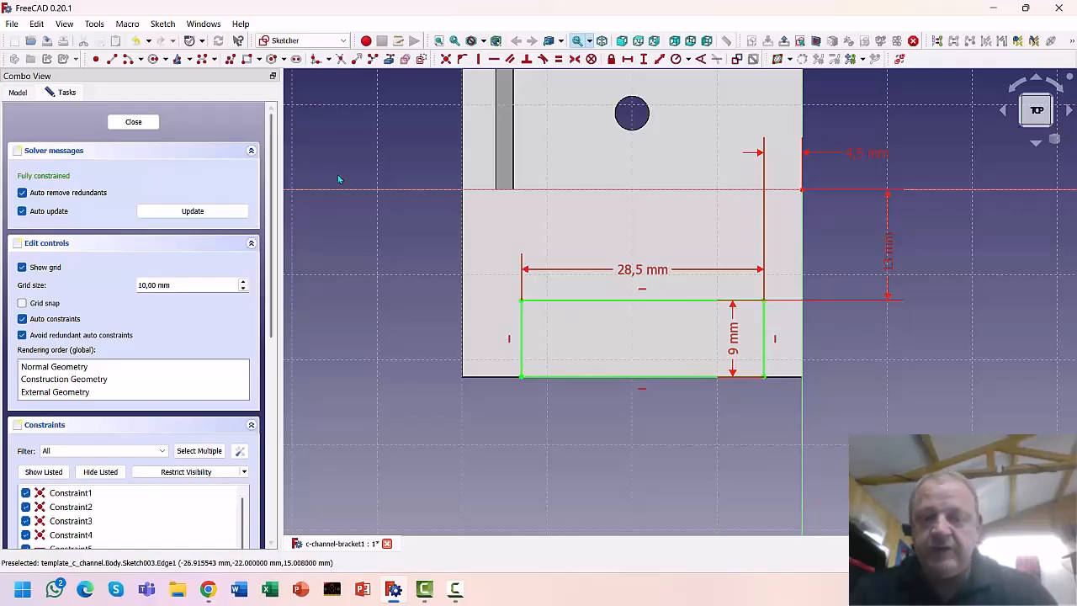
# Close the sketch and cut the slot rectangle as a Through all pocket
pyautogui.click(130, 121)
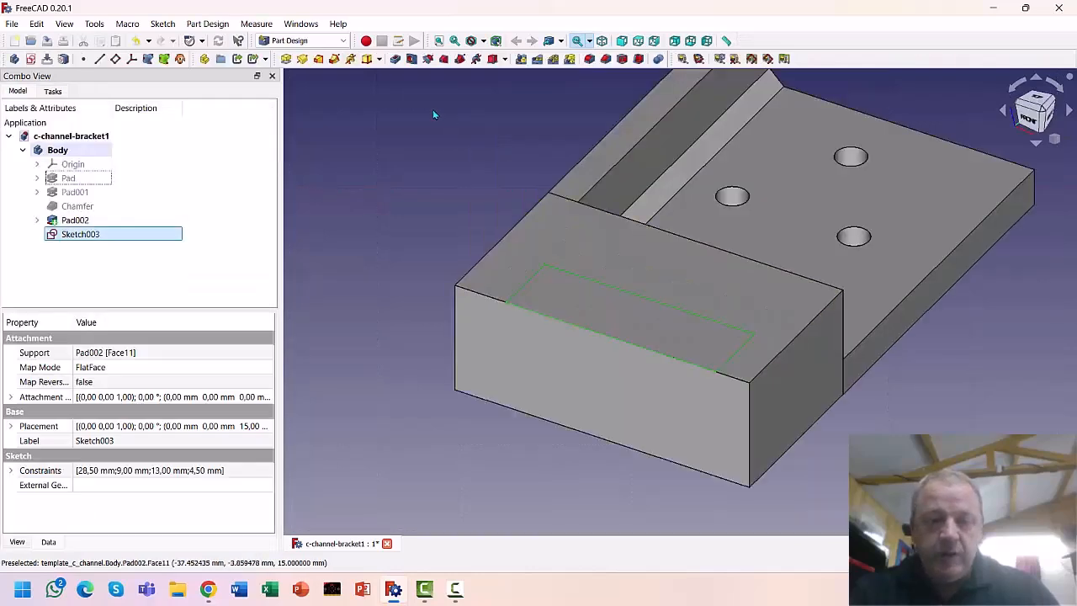
pyautogui.click(395, 59)
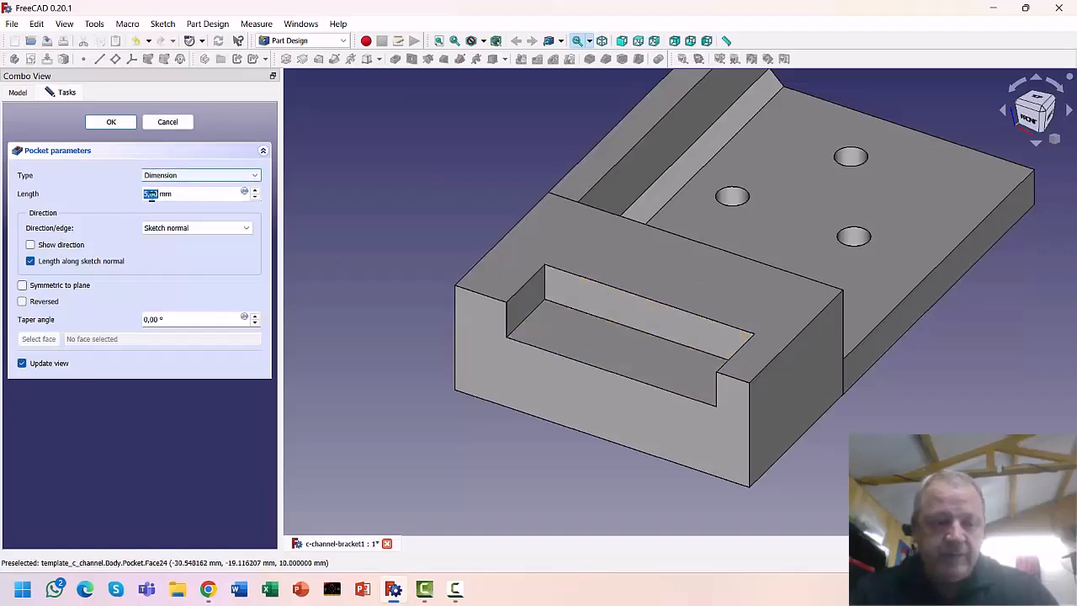
pyautogui.click(255, 176)
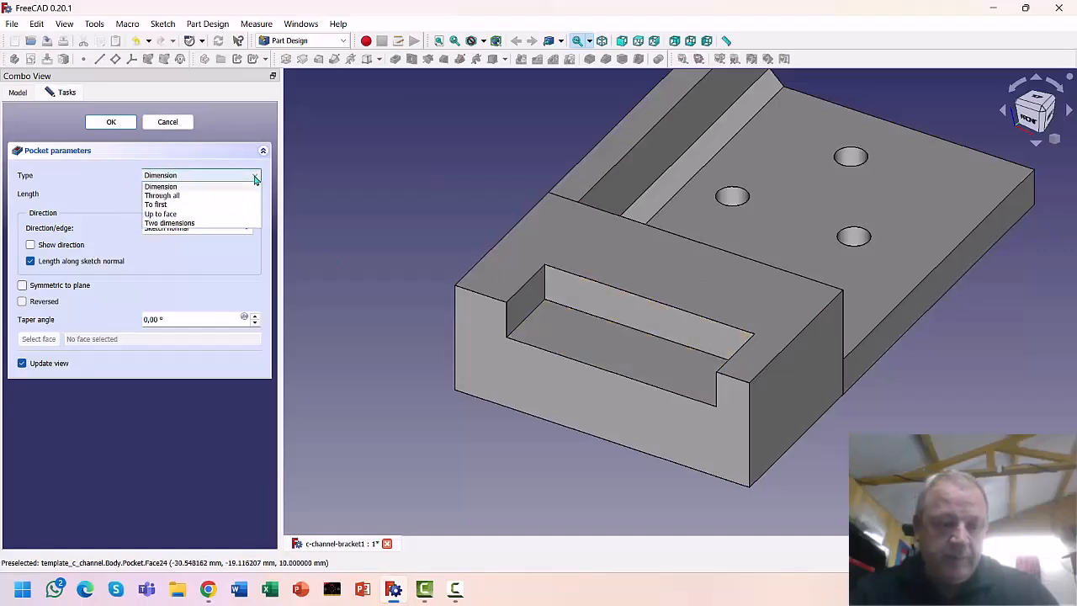
pyautogui.click(176, 195)
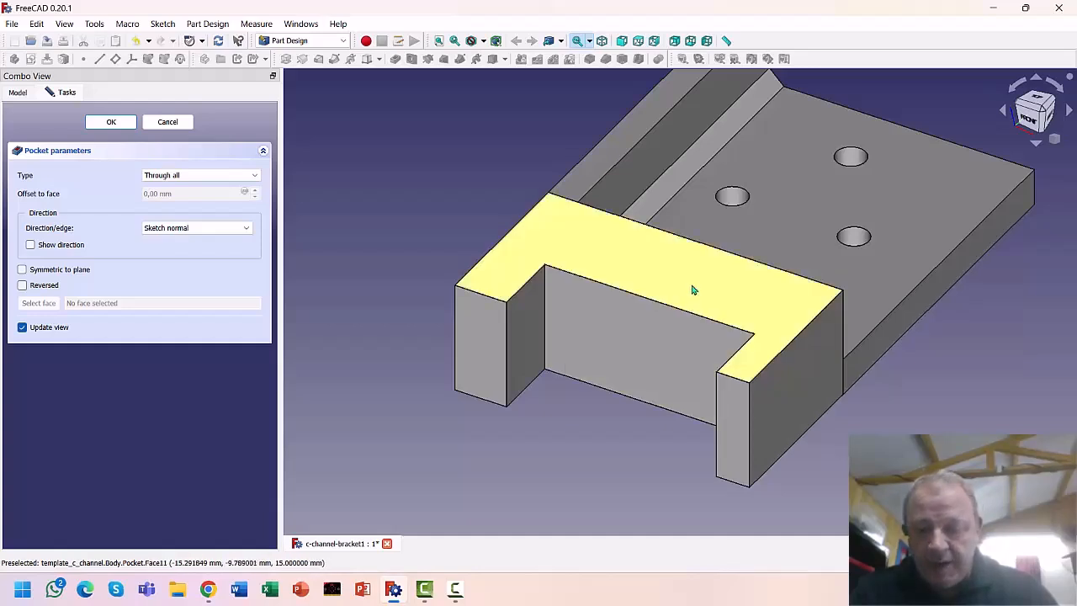
pyautogui.click(710, 302)
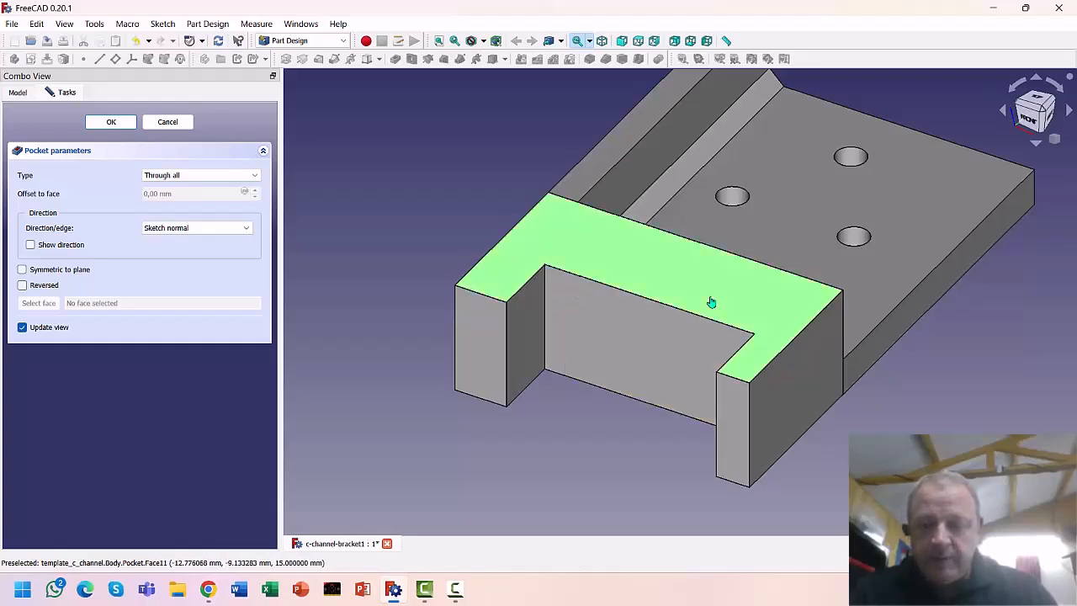
pyautogui.click(648, 368)
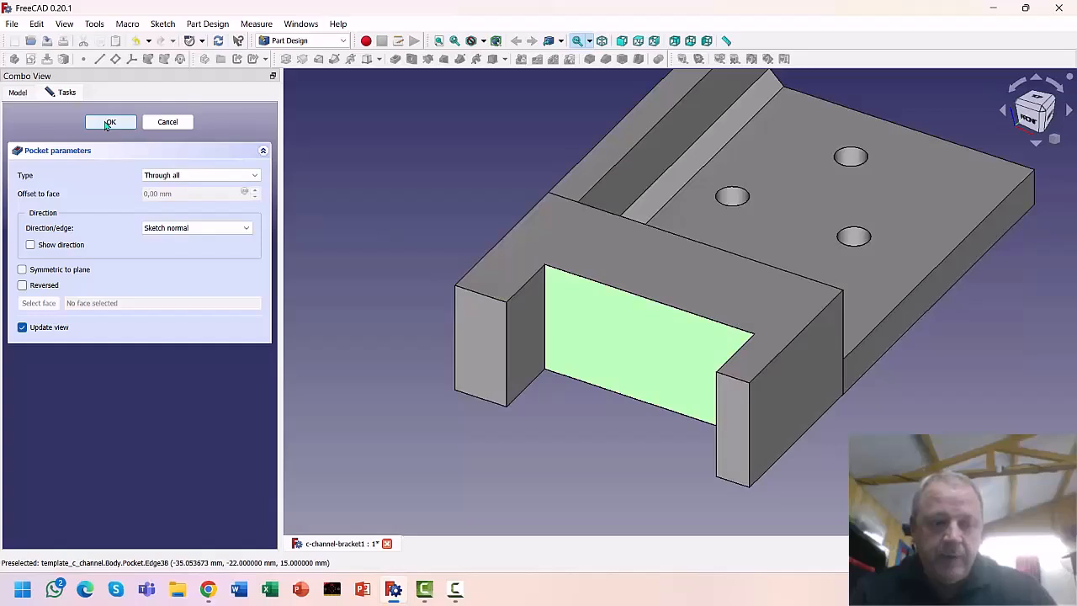
pyautogui.click(109, 123)
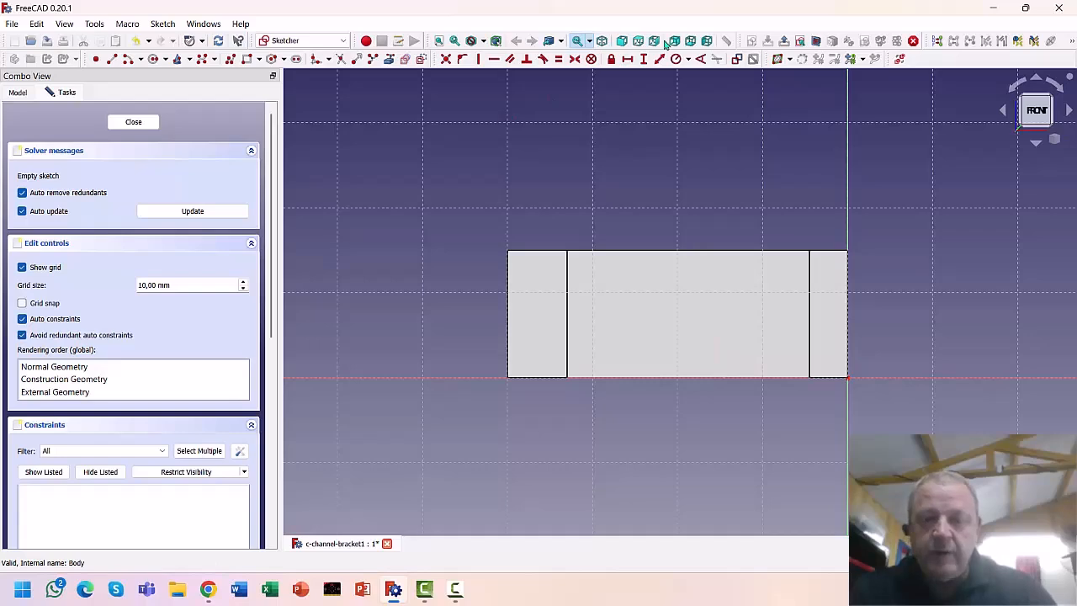
# Draw a rectangle in the front wall with its bottom edge on the horizontal axis (0 mm offset)
pyautogui.click(249, 60)
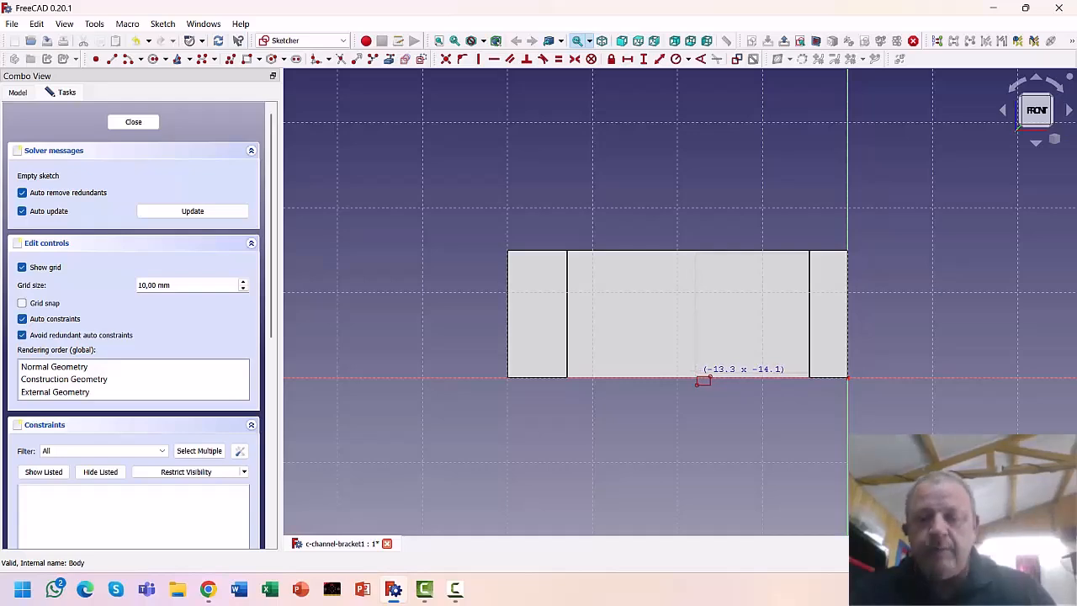
pyautogui.click(696, 372)
pyautogui.rightClick(731, 419)
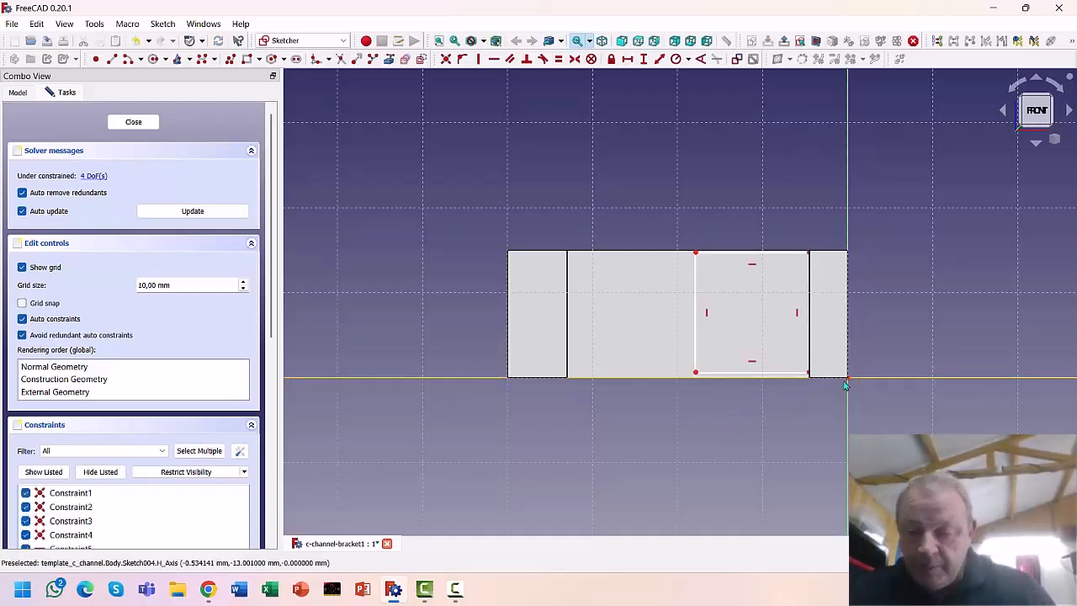
pyautogui.moveTo(791, 383); pyautogui.dragTo(791, 384)
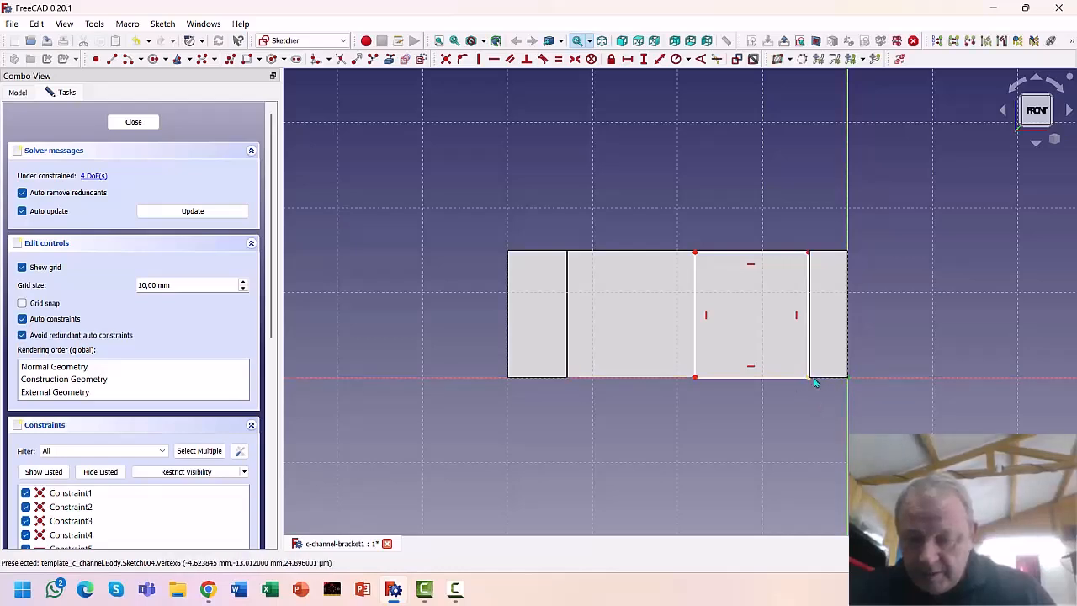
pyautogui.click(809, 378)
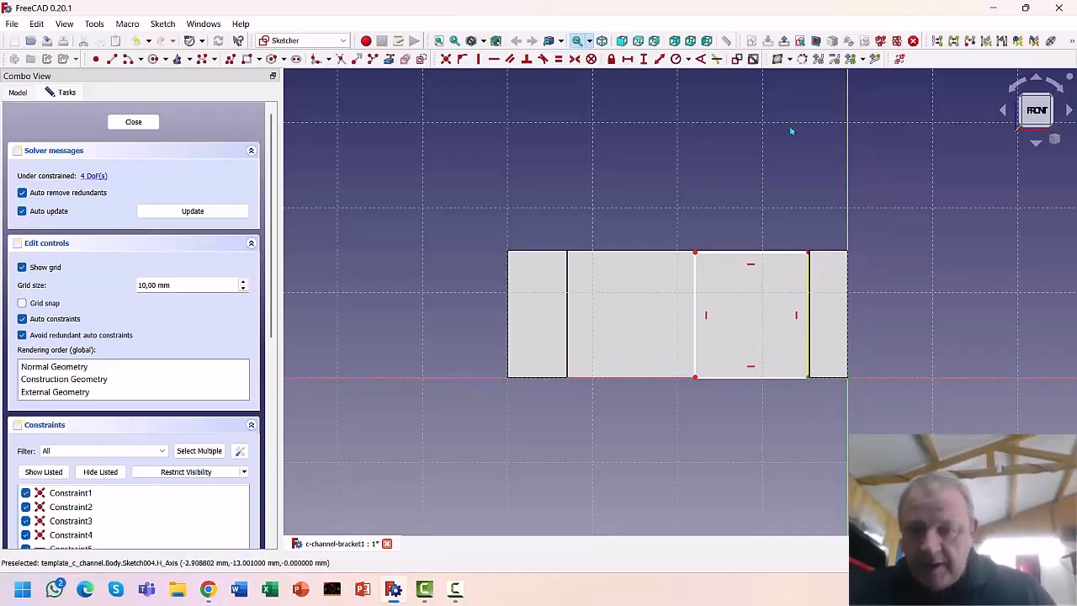
pyautogui.click(643, 59)
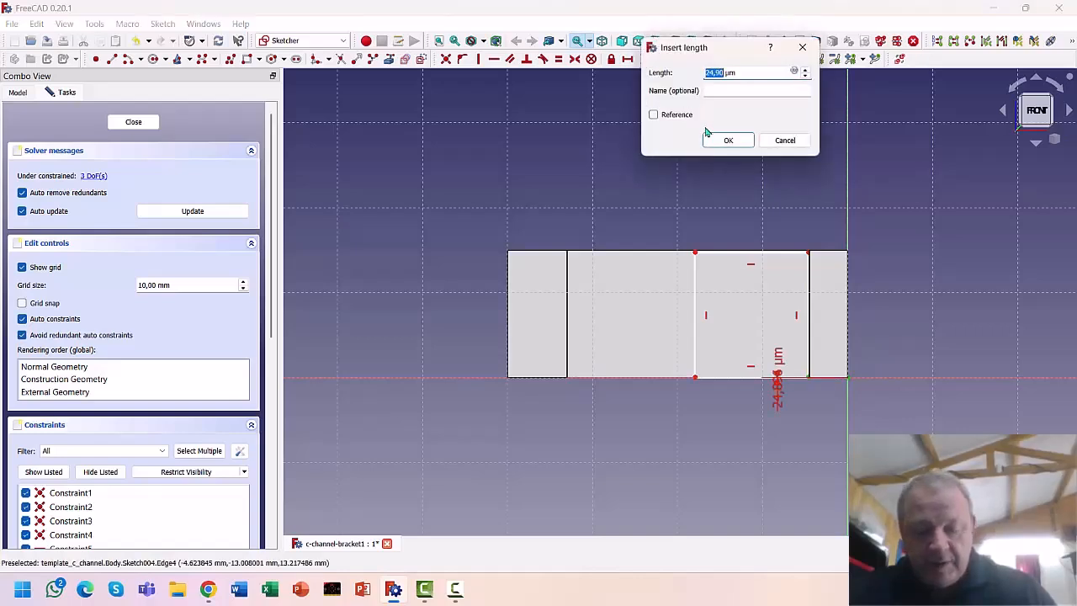
pyautogui.write('0')
pyautogui.press('Return')
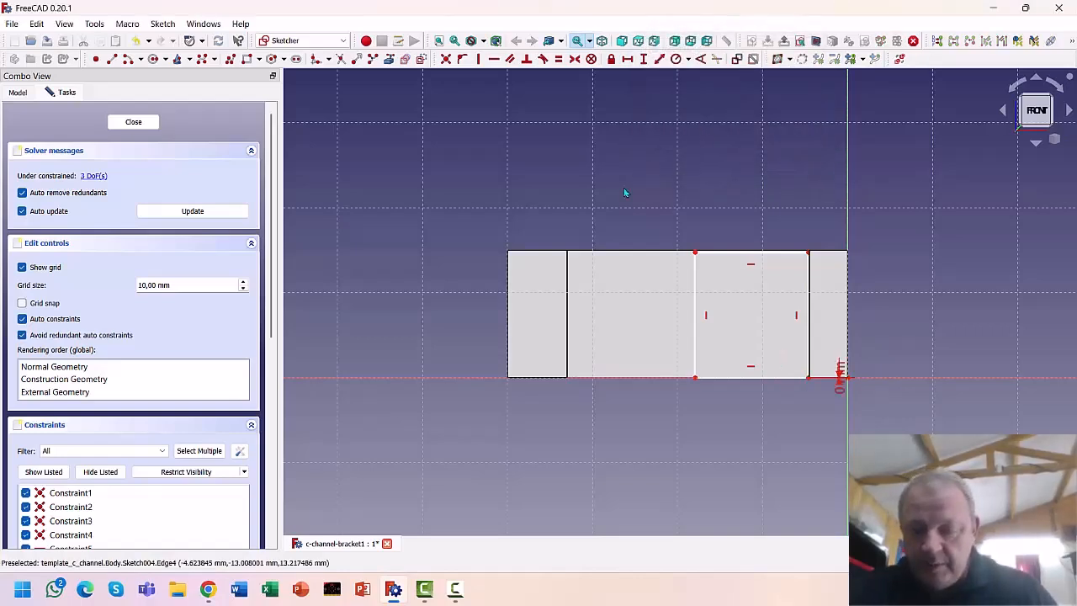
pyautogui.moveTo(838, 372); pyautogui.dragTo(959, 400)
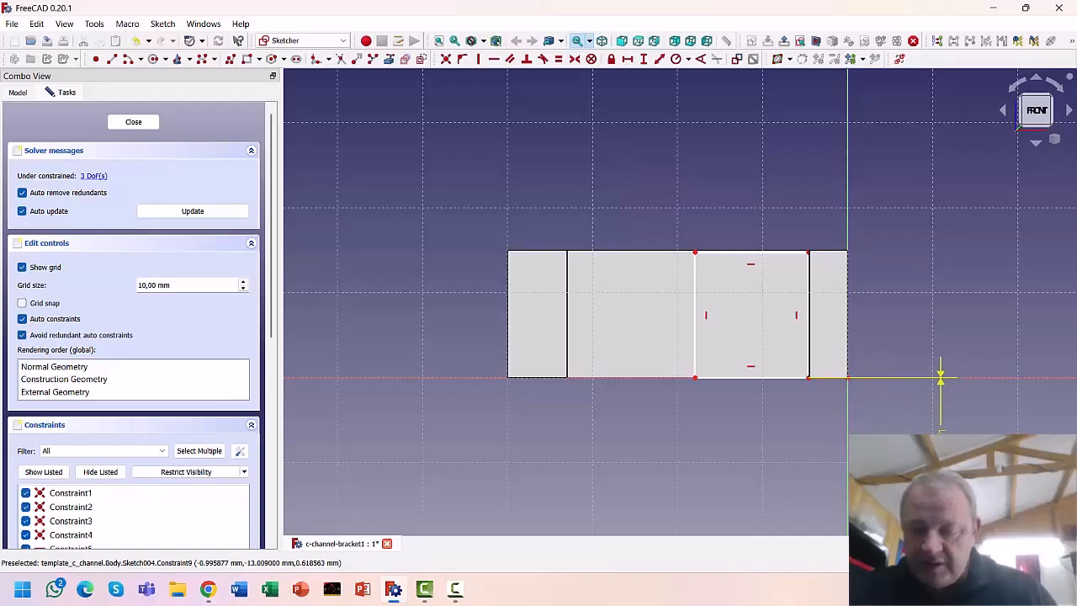
# Set the rectangle's bottom-right corner 4,5 mm horizontally from the origin
pyautogui.click(809, 379)
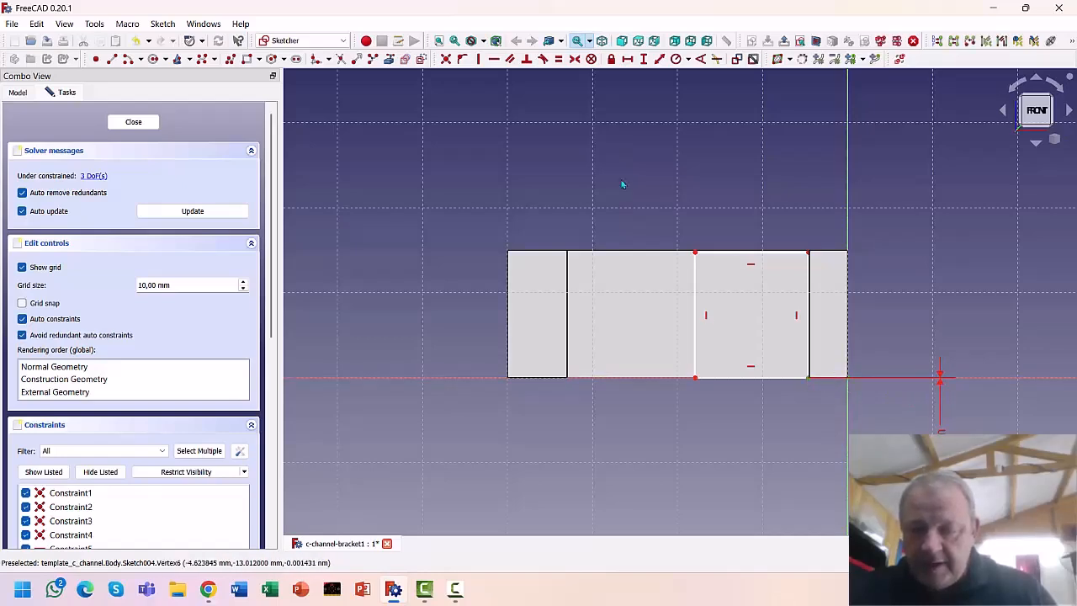
pyautogui.click(628, 63)
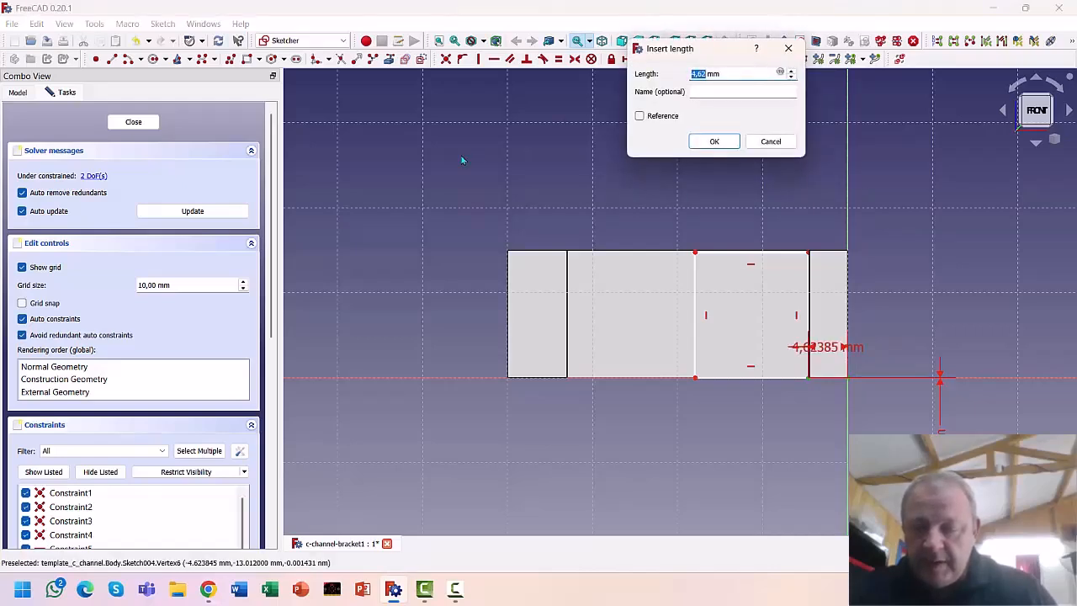
pyautogui.write('4')
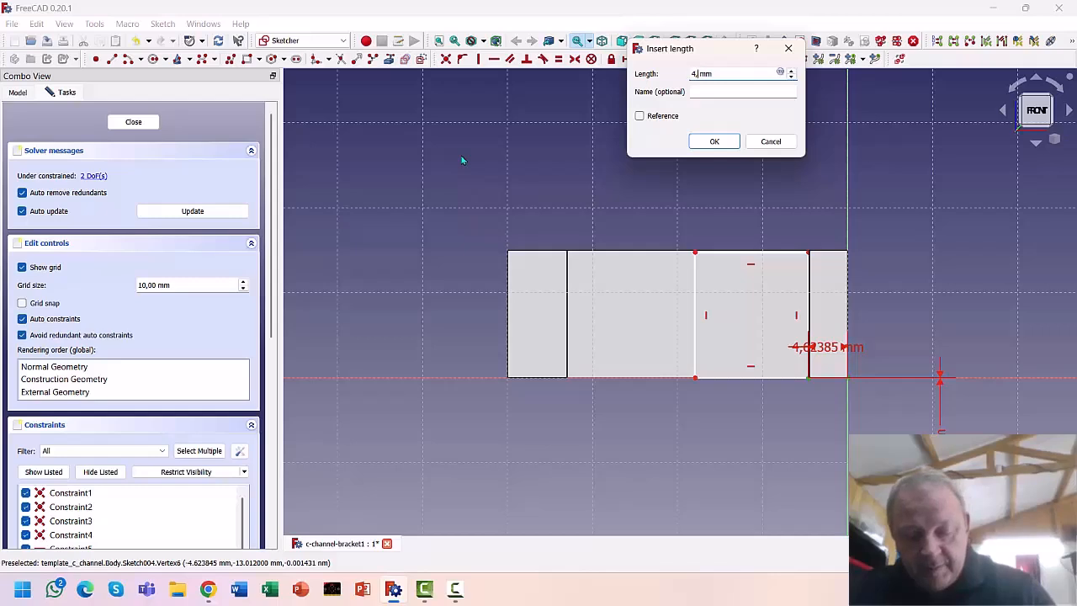
pyautogui.write(',5')
pyautogui.press('Return')
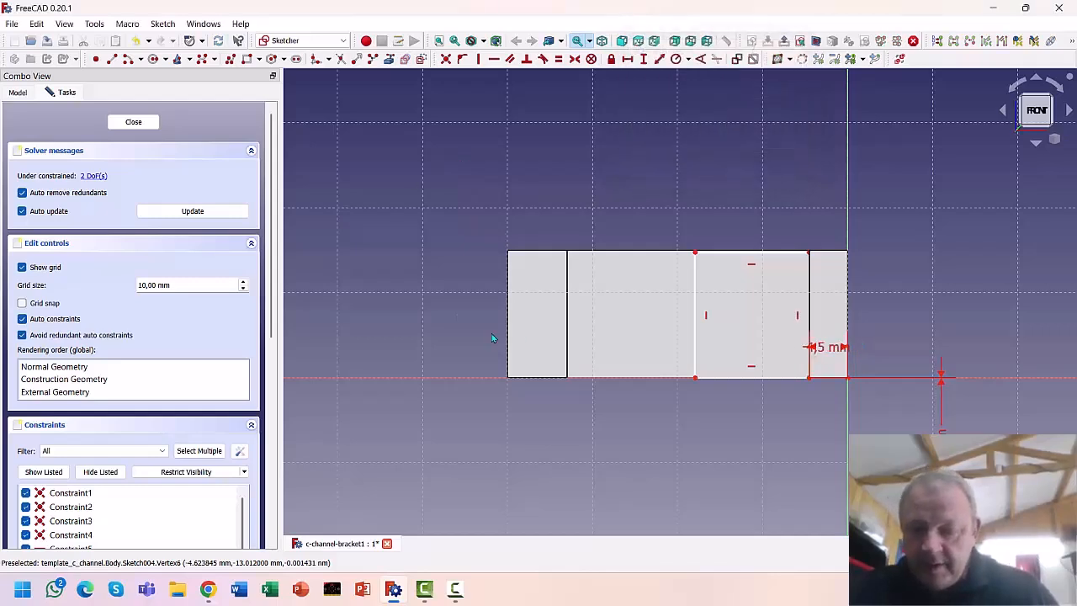
pyautogui.moveTo(829, 347)
pyautogui.mouseDown()
pyautogui.moveTo(896, 322)
pyautogui.moveTo(861, 325)
pyautogui.moveTo(940, 410)
pyautogui.moveTo(875, 426)
pyautogui.moveTo(883, 431)
pyautogui.mouseUp()
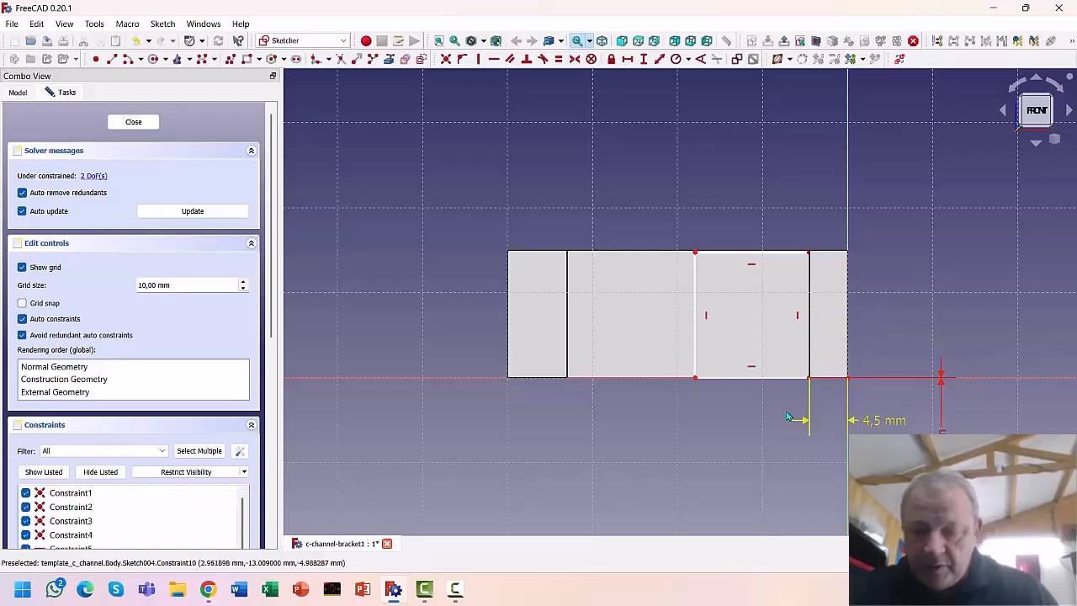
# Size the rectangle 13,3 mm wide and 15 mm tall, then close the sketch
pyautogui.click(740, 379)
pyautogui.click(628, 59)
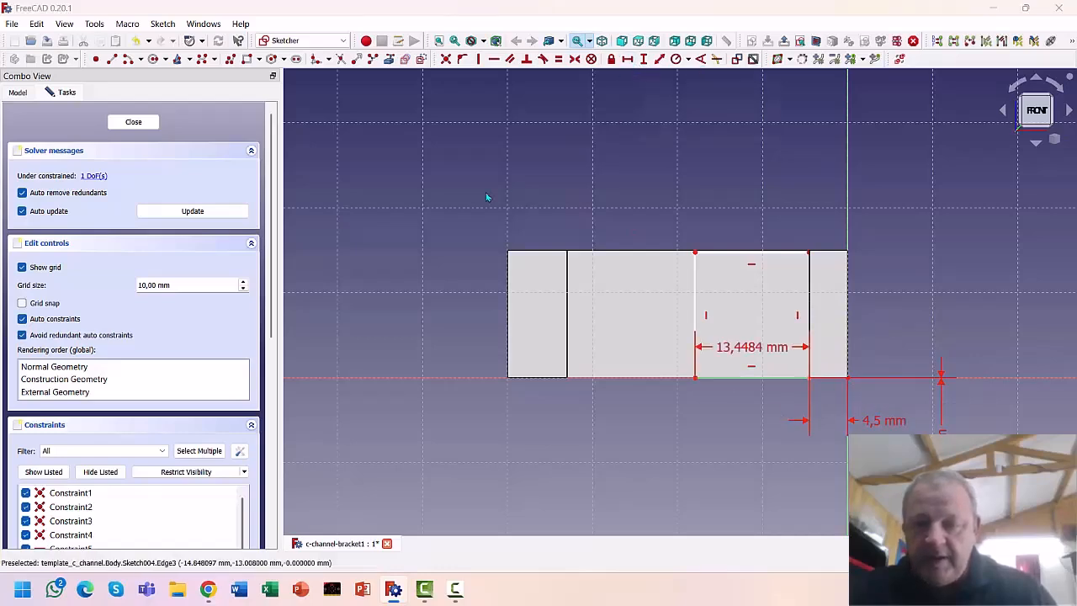
pyautogui.write('1')
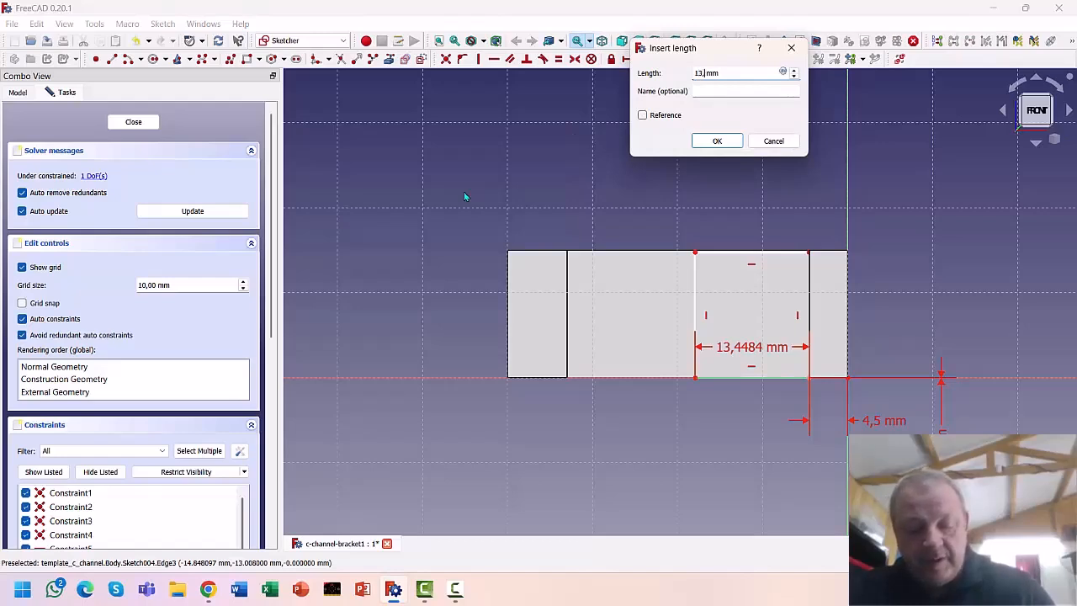
pyautogui.write('3,3')
pyautogui.press('Return')
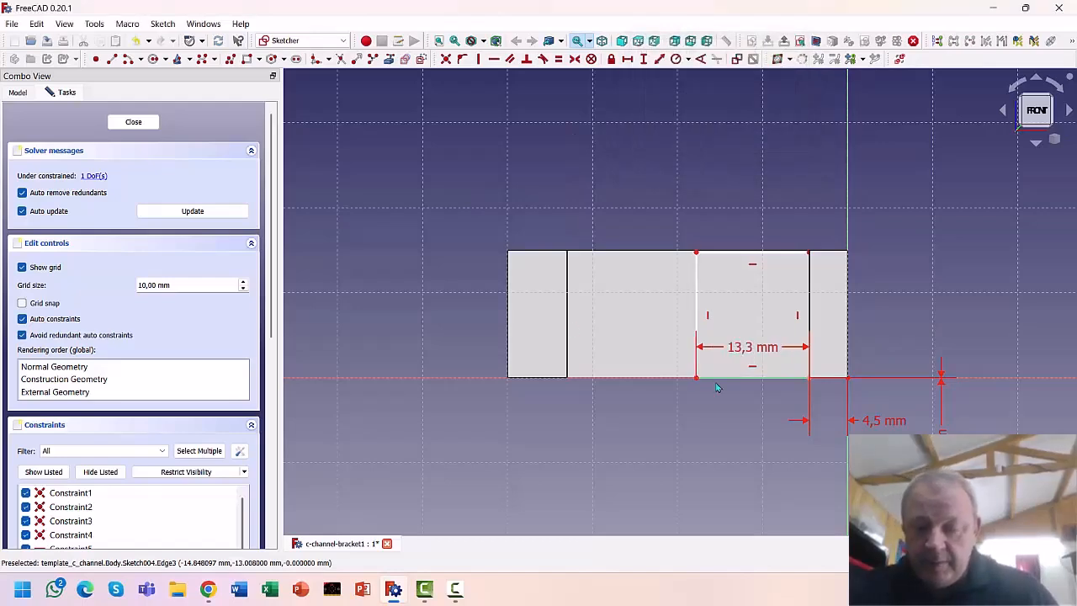
pyautogui.moveTo(749, 348); pyautogui.dragTo(725, 403)
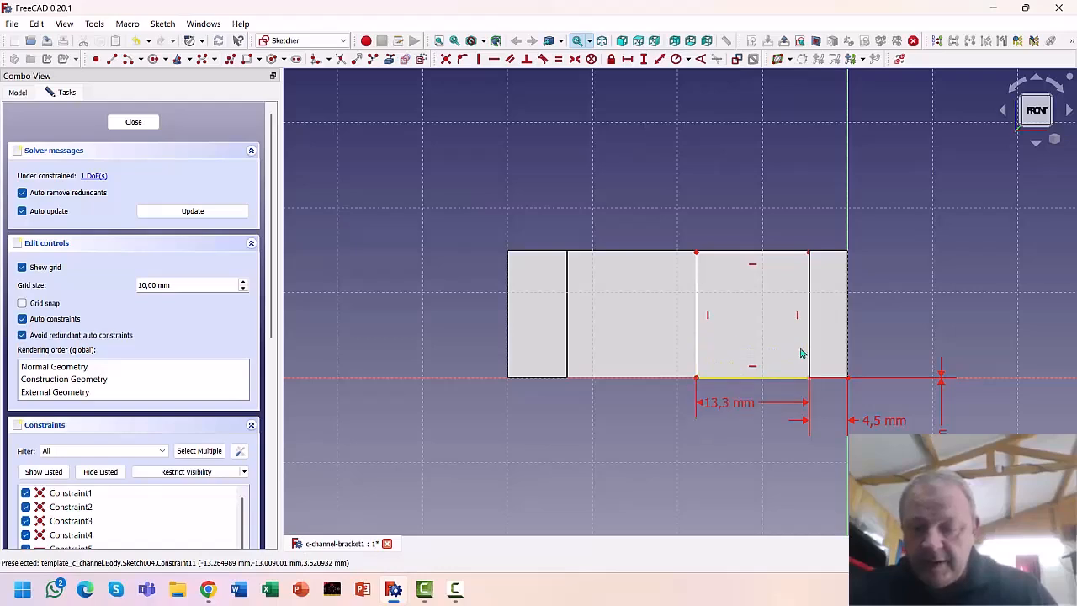
pyautogui.click(697, 318)
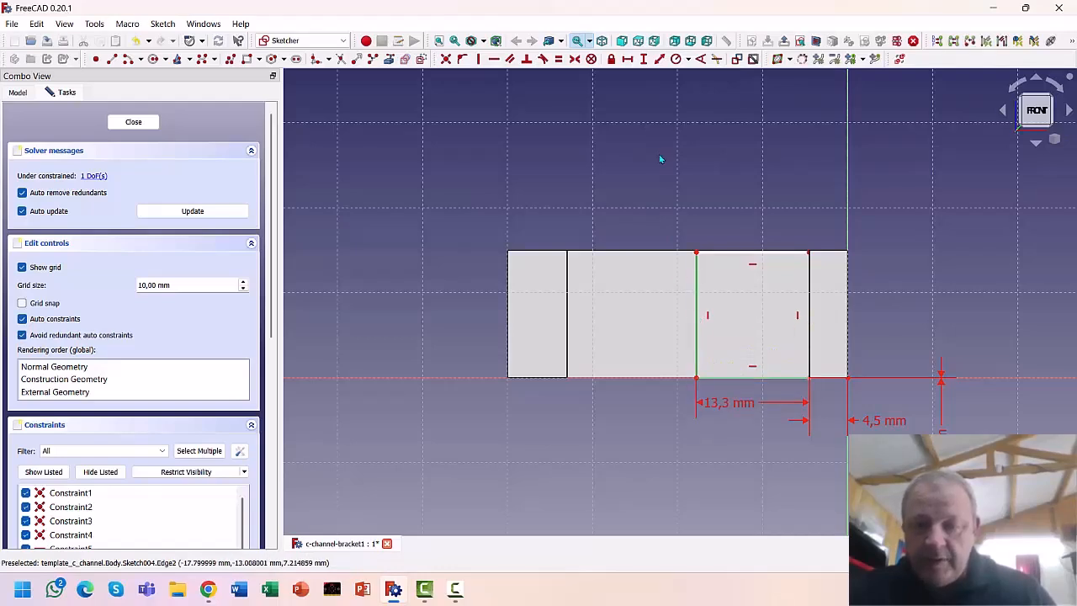
pyautogui.click(643, 59)
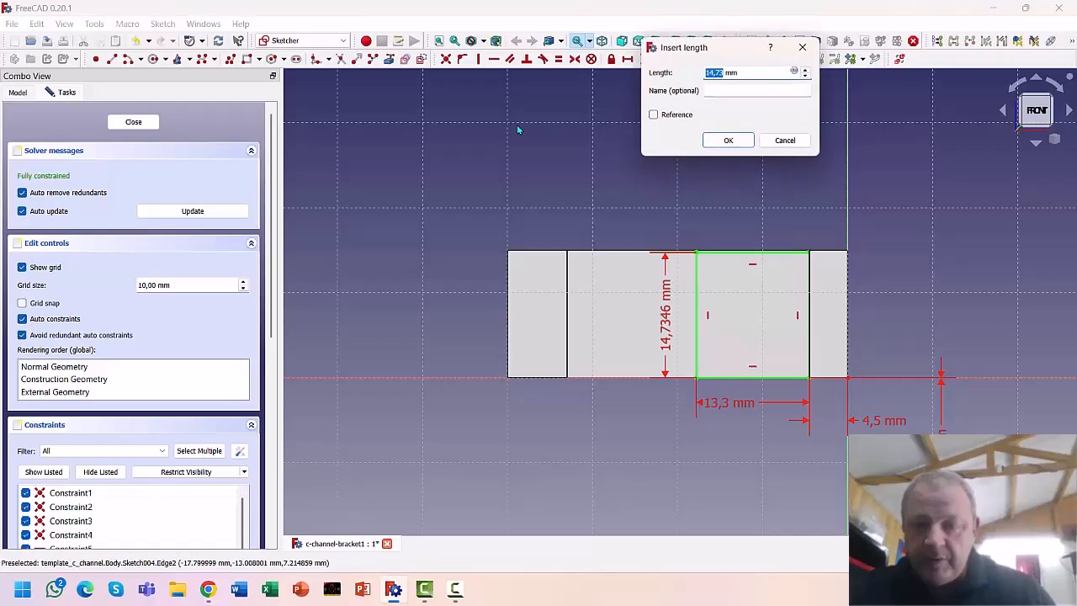
pyautogui.write('15')
pyautogui.press('Return')
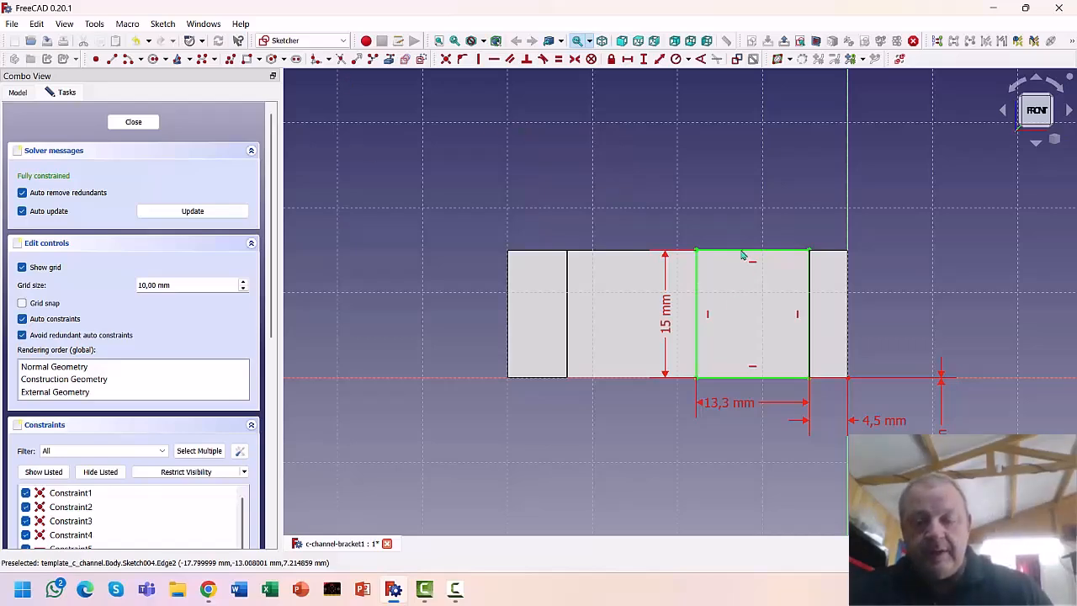
pyautogui.click(133, 122)
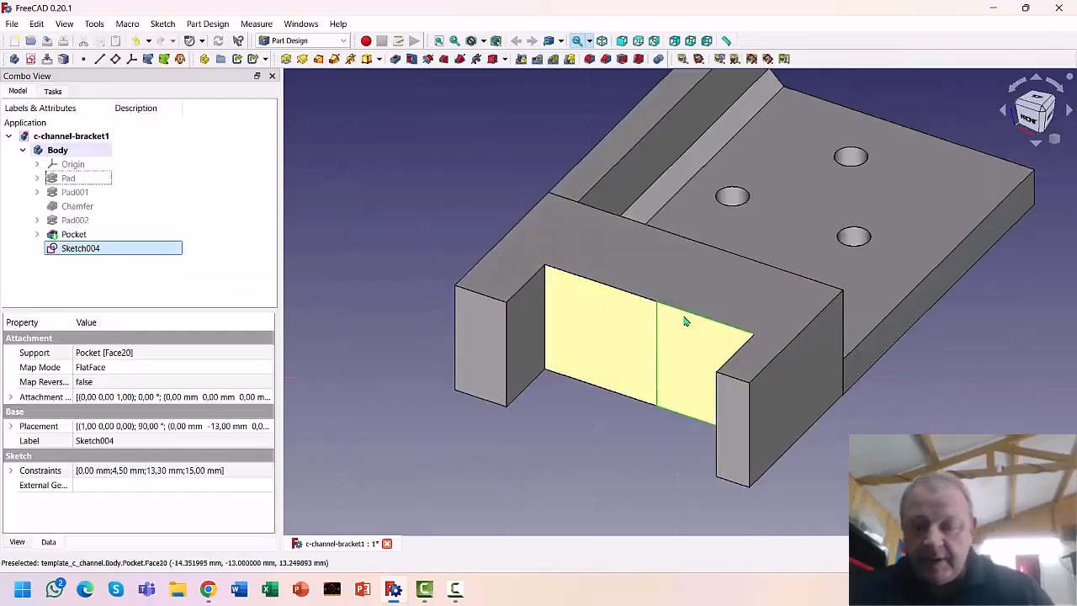
# Pocket Sketch004's rectangle 9 mm deep into the front wall
pyautogui.click(395, 59)
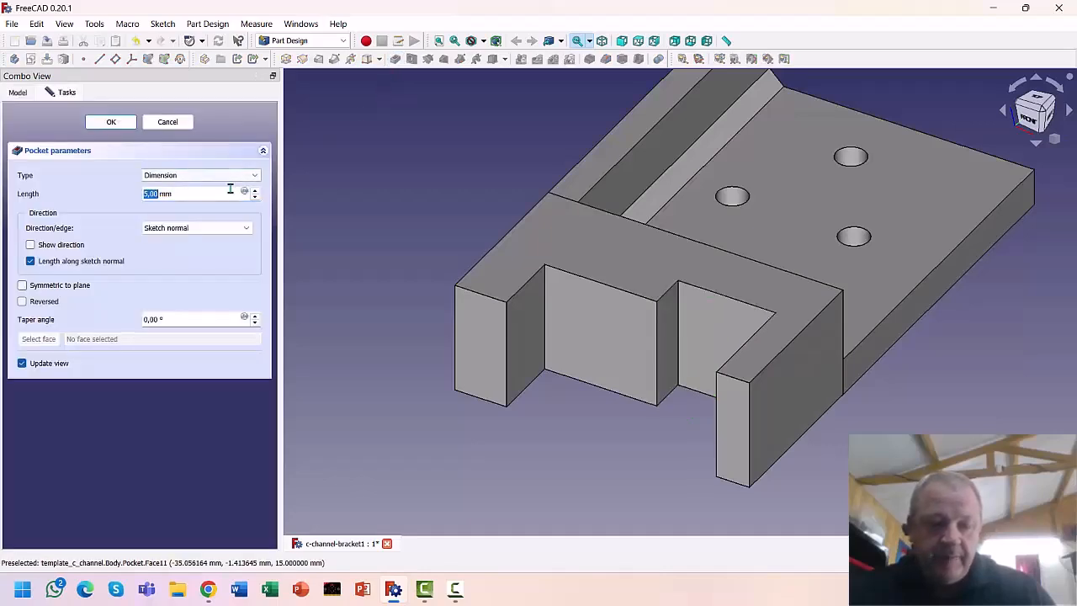
pyautogui.click(255, 190)
pyautogui.click(255, 190)
pyautogui.click(255, 191)
pyautogui.click(255, 191)
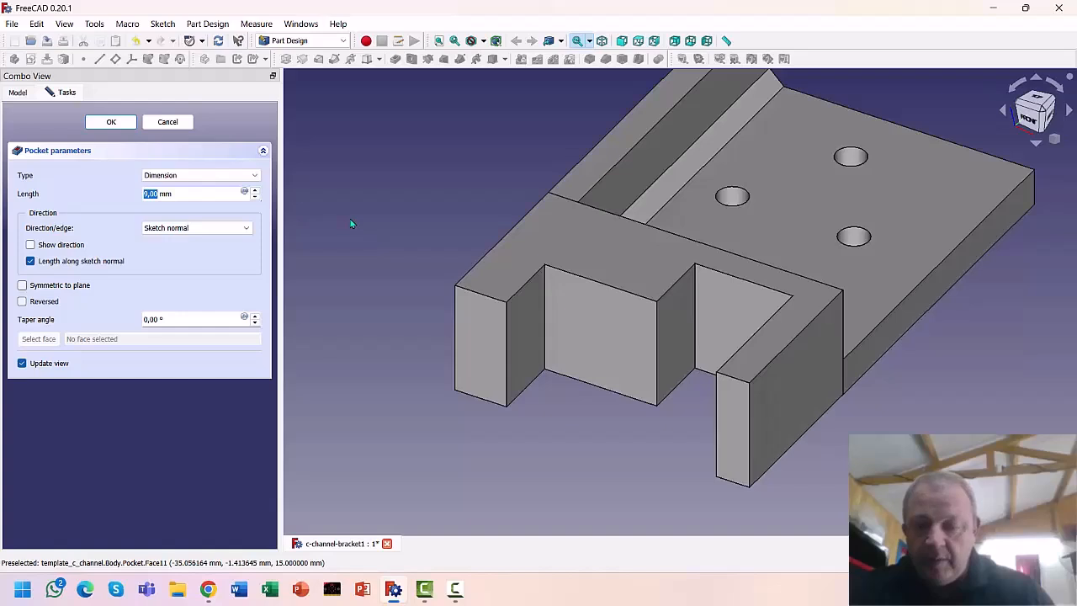
pyautogui.click(111, 123)
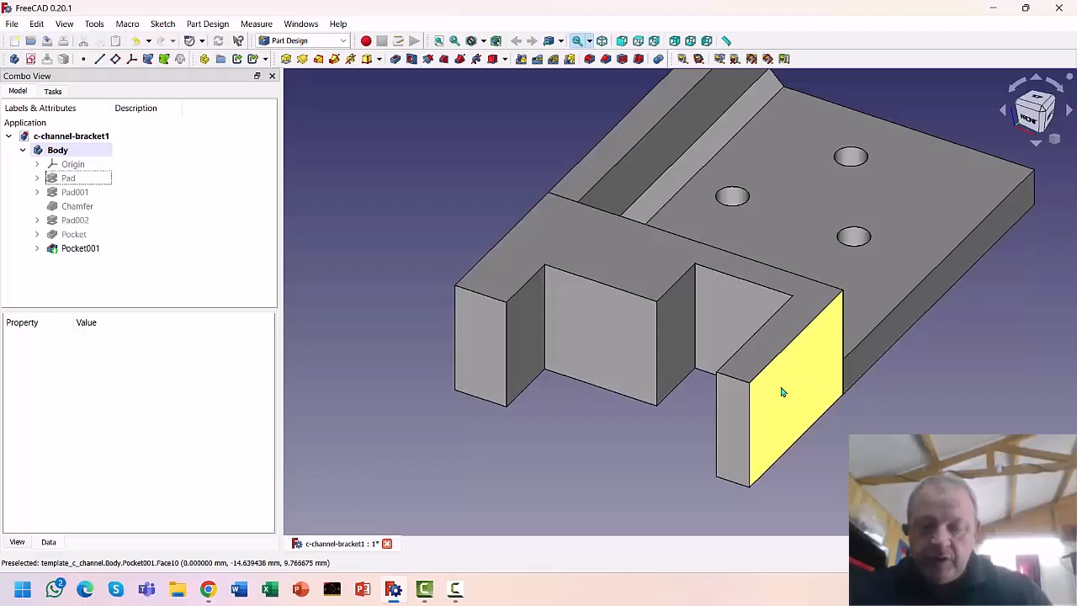
pyautogui.click(781, 392)
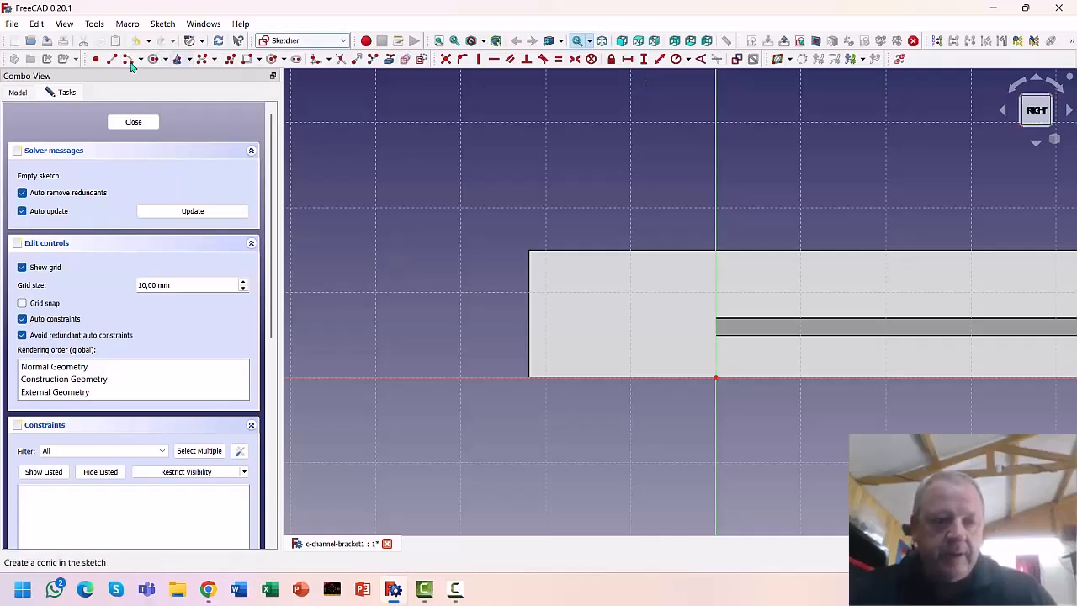
# Draw a notch rectangle on the side face and give it an 8 mm width
pyautogui.click(244, 61)
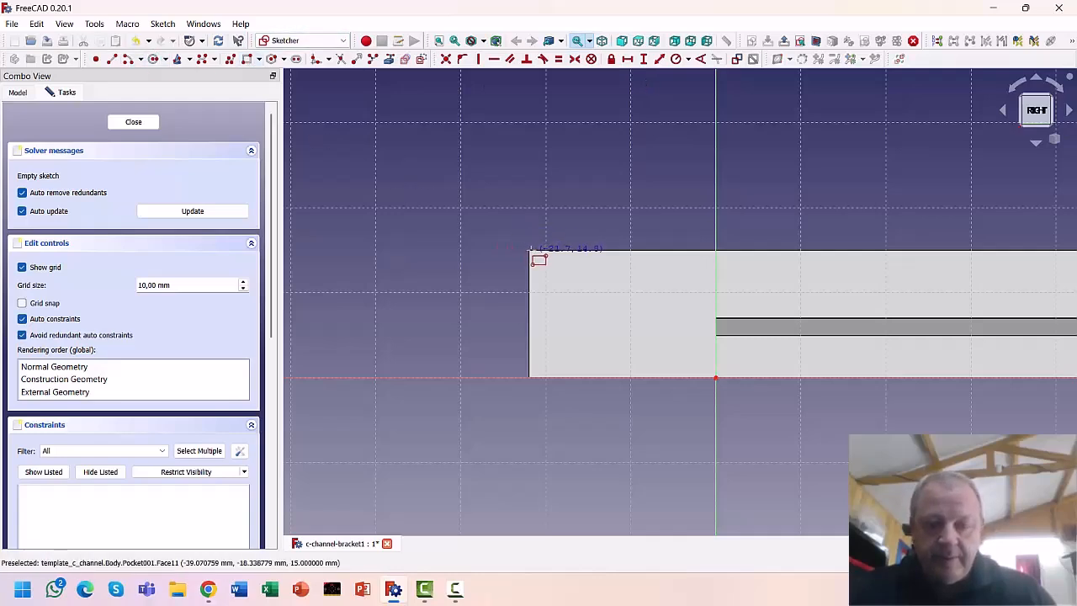
pyautogui.click(529, 249)
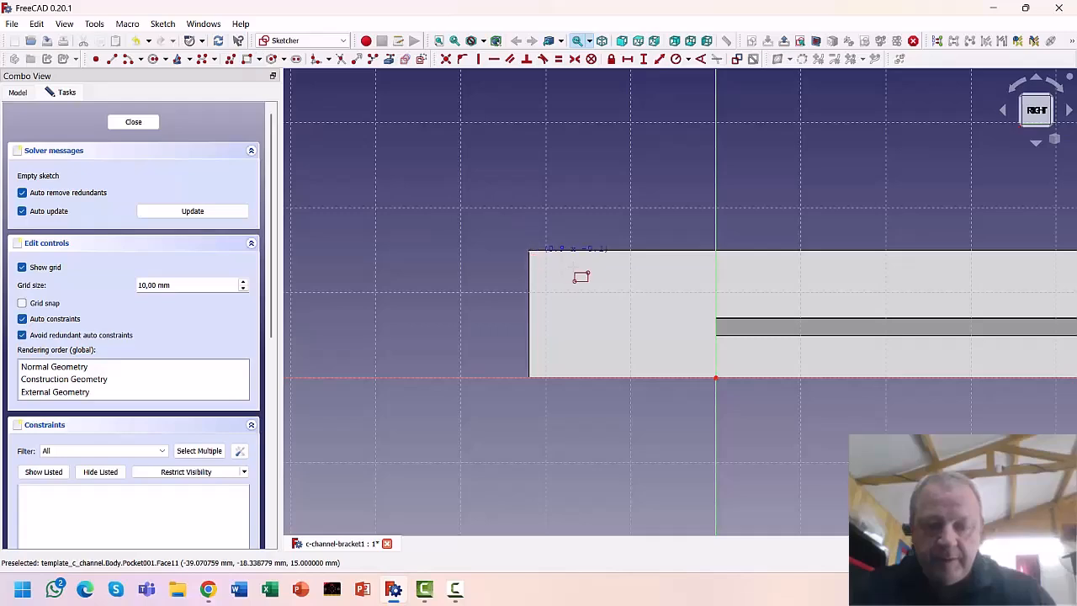
pyautogui.click(601, 377)
pyautogui.rightClick(440, 329)
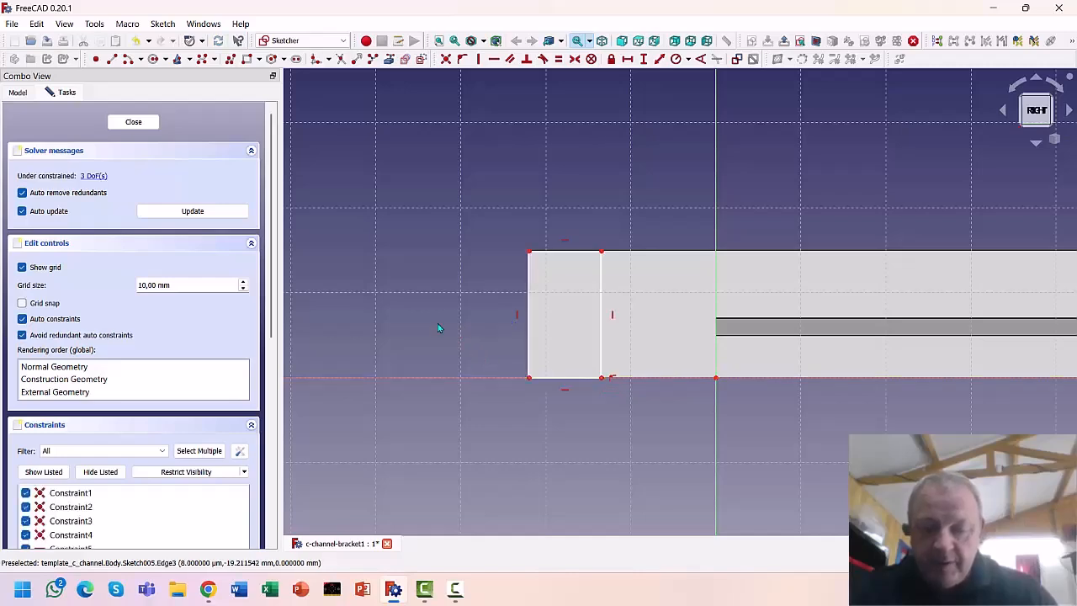
pyautogui.click(548, 378)
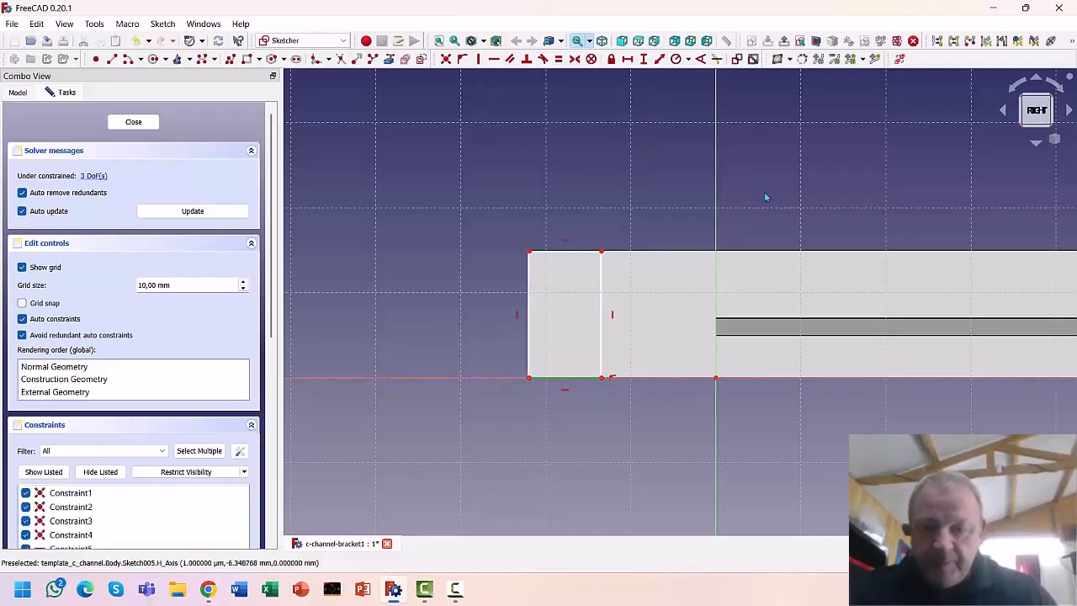
pyautogui.click(627, 59)
pyautogui.write('8')
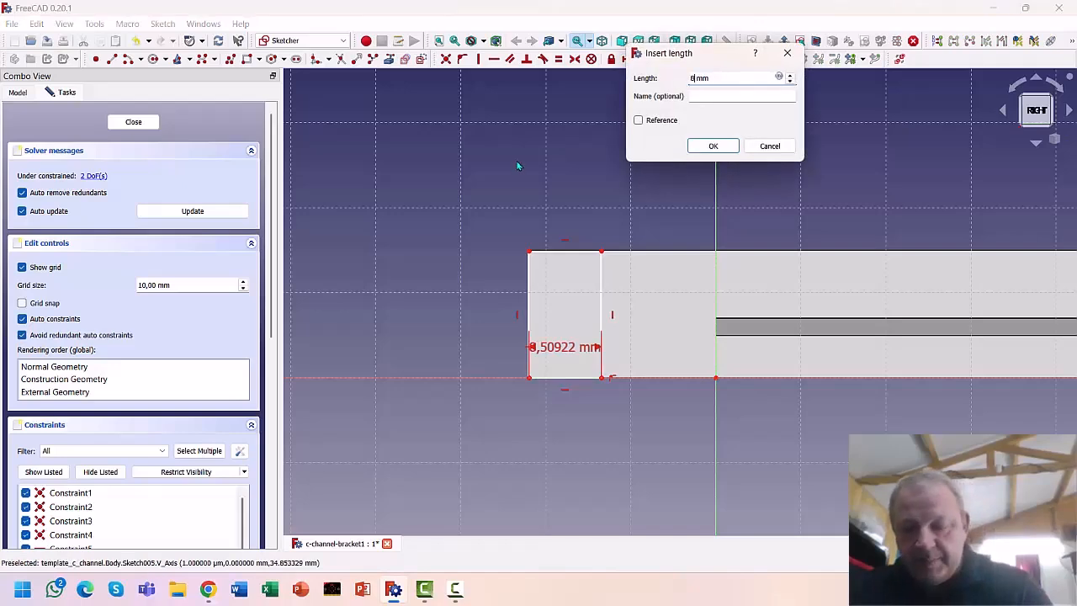
pyautogui.press('Return')
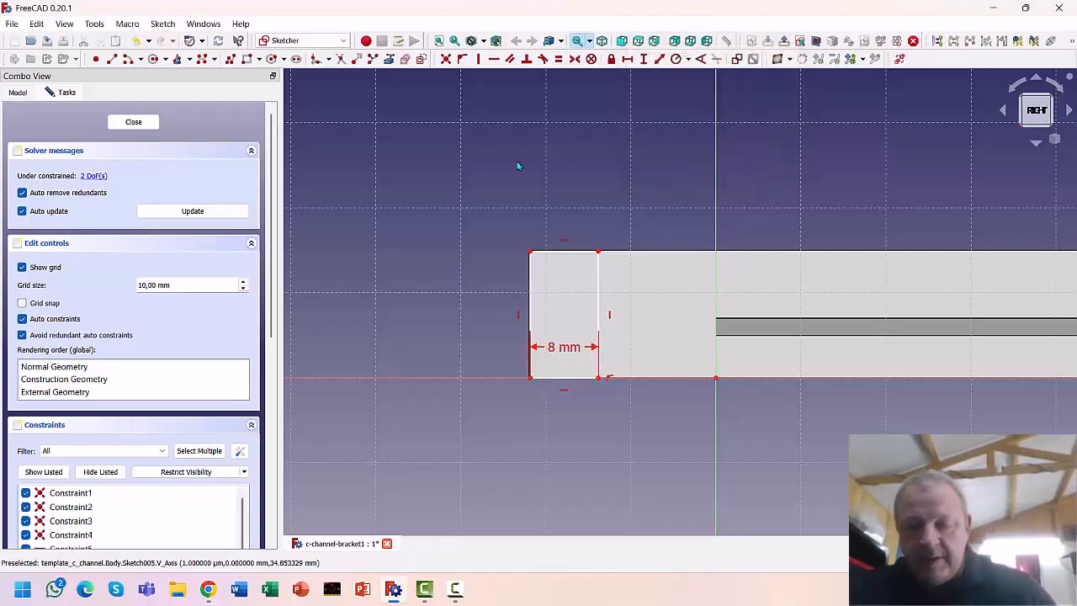
# Set the notch height to 15 mm and its offset from the axis to 14 mm, then close
pyautogui.click(598, 291)
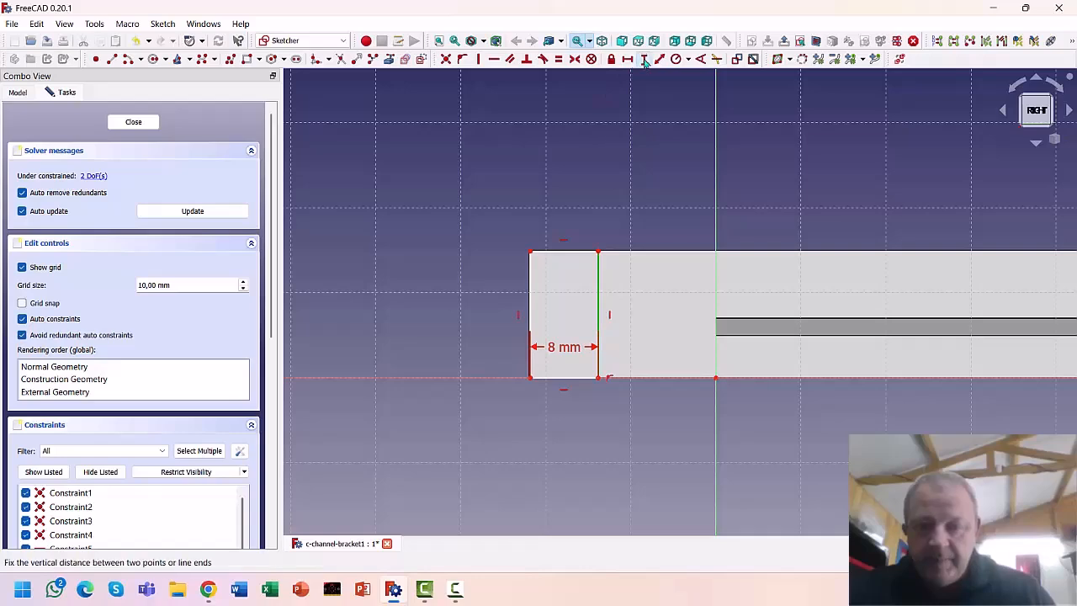
pyautogui.click(643, 59)
pyautogui.write('15')
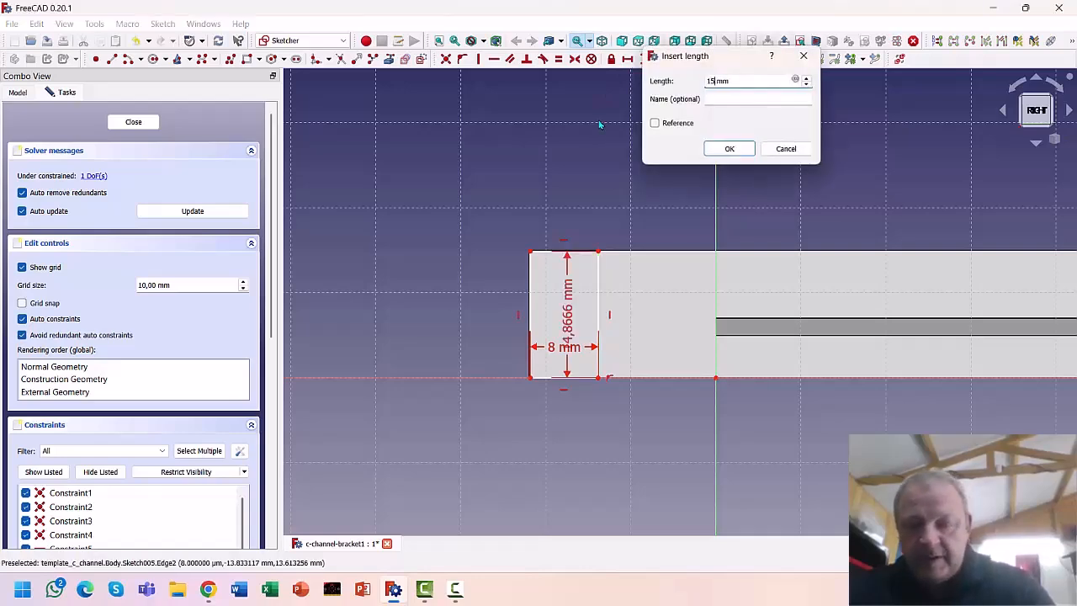
pyautogui.press('Return')
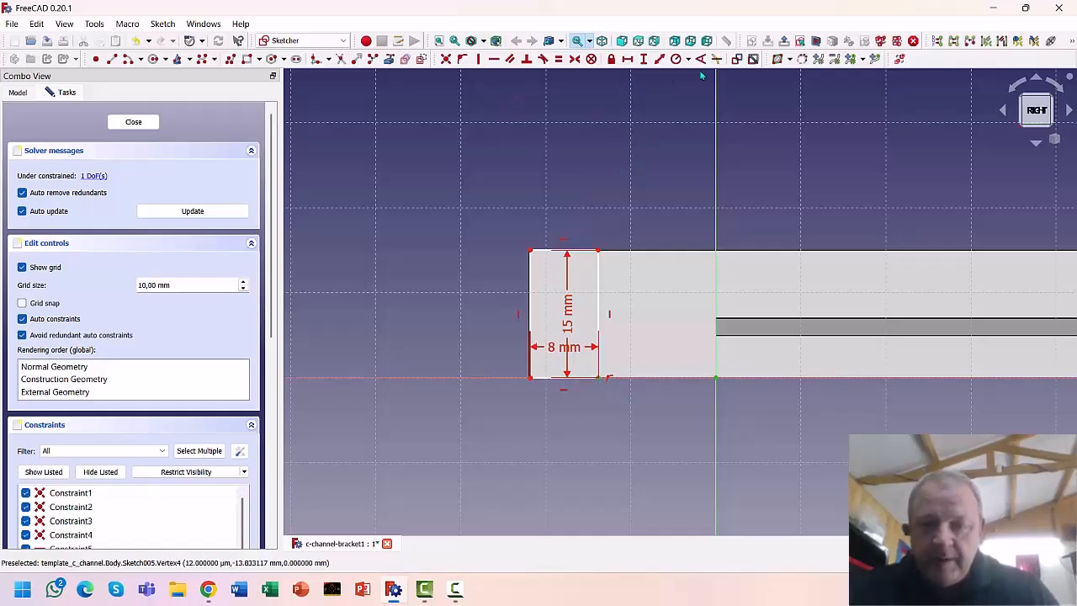
pyautogui.click(628, 58)
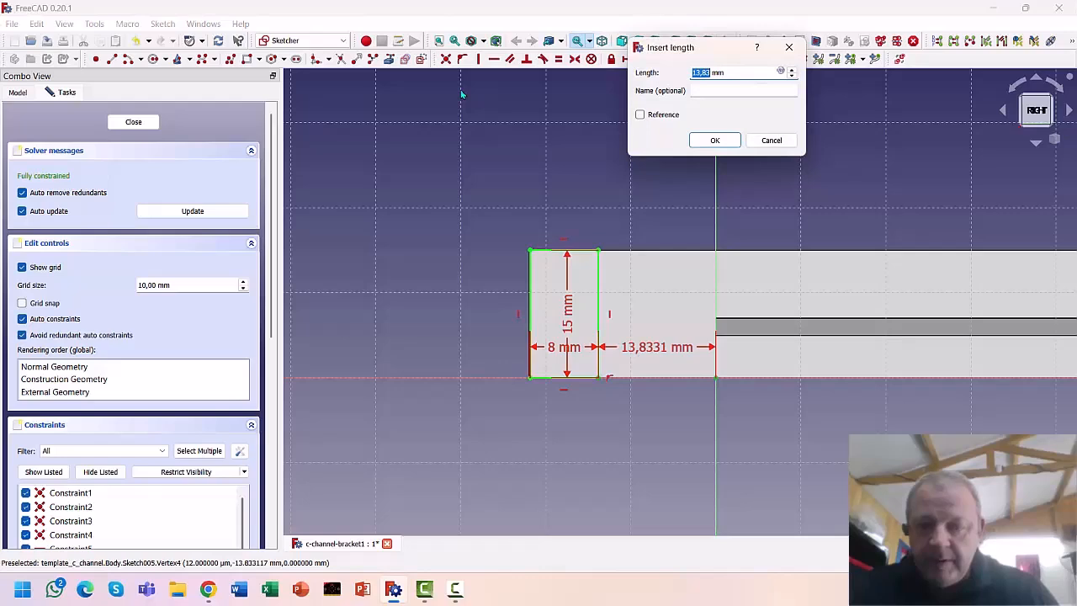
pyautogui.write('1')
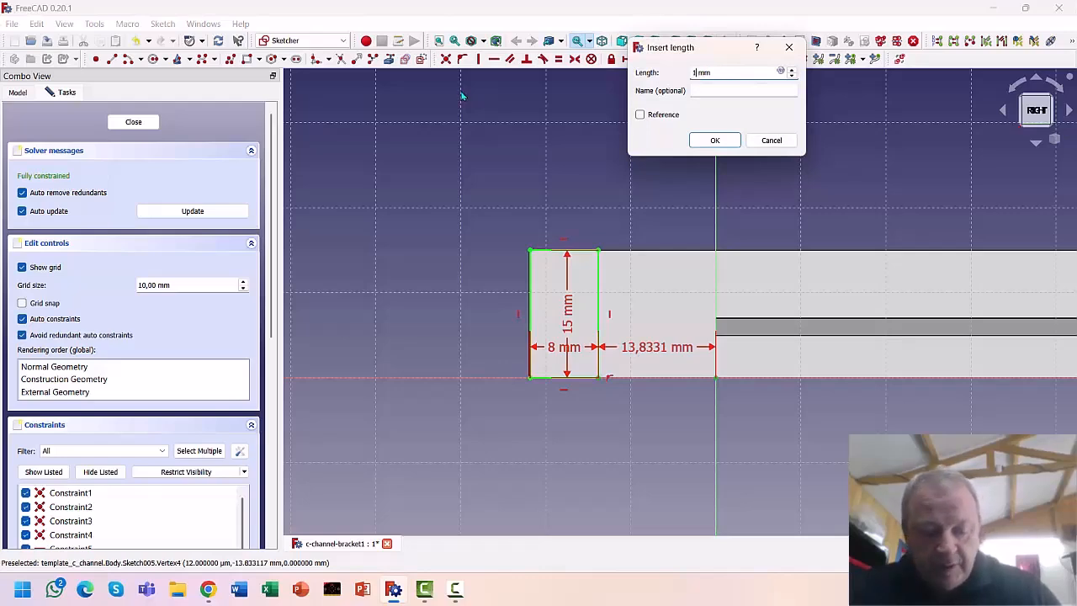
pyautogui.press('Return')
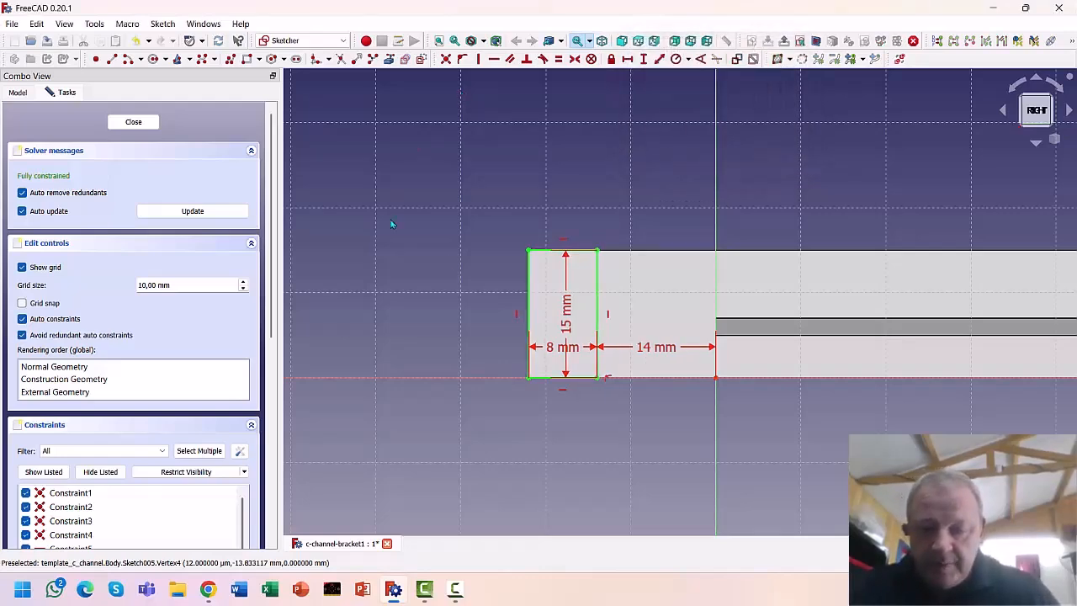
pyautogui.moveTo(652, 347); pyautogui.dragTo(644, 438)
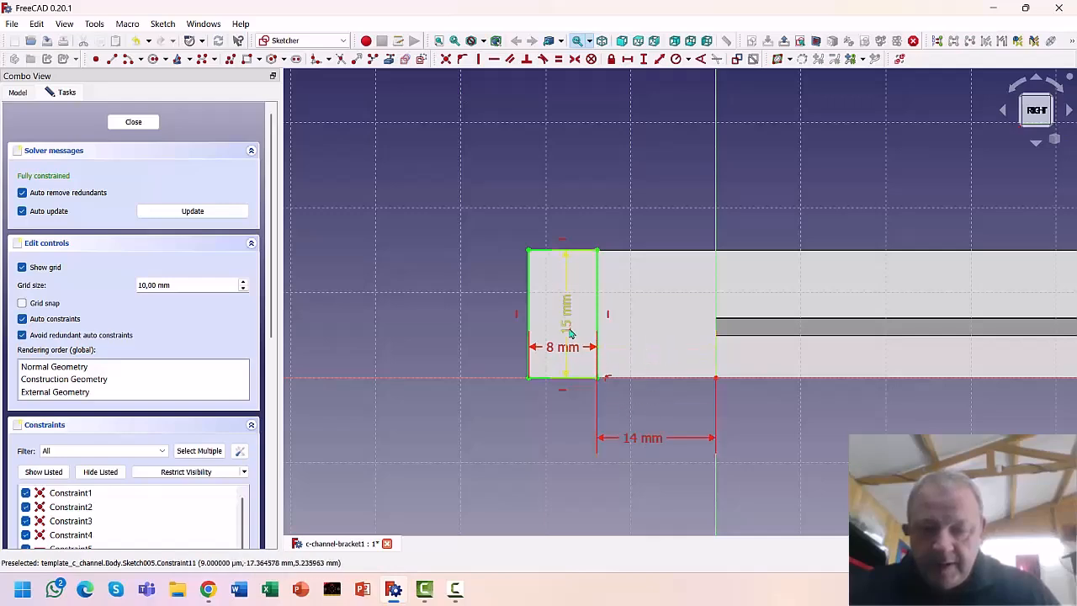
pyautogui.click(148, 122)
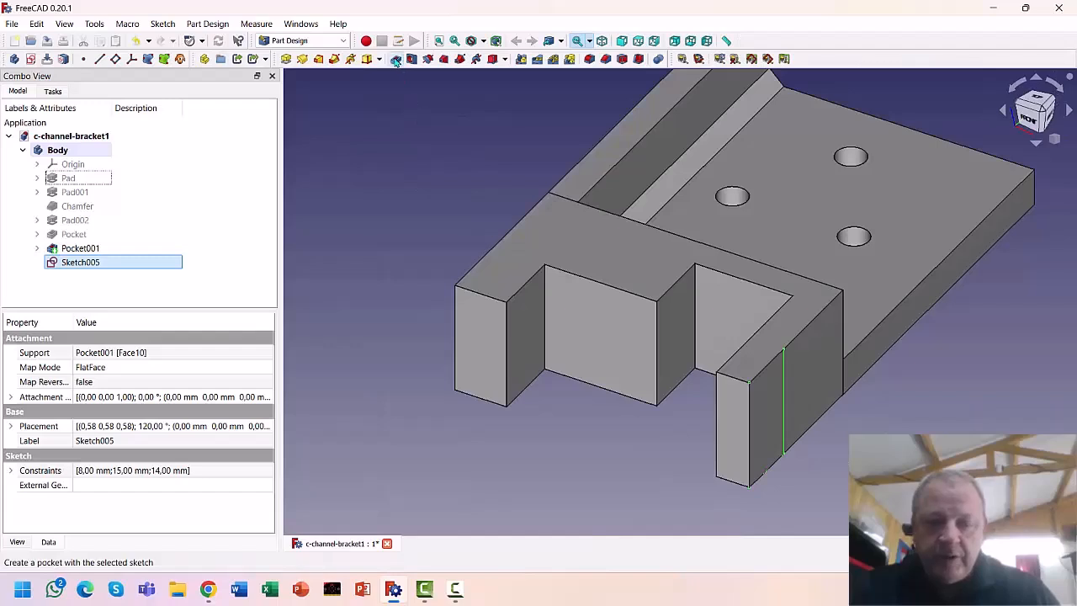
# Pocket the side notch 5 mm deep and start a new sketch on the recessed U-slot face
pyautogui.click(396, 61)
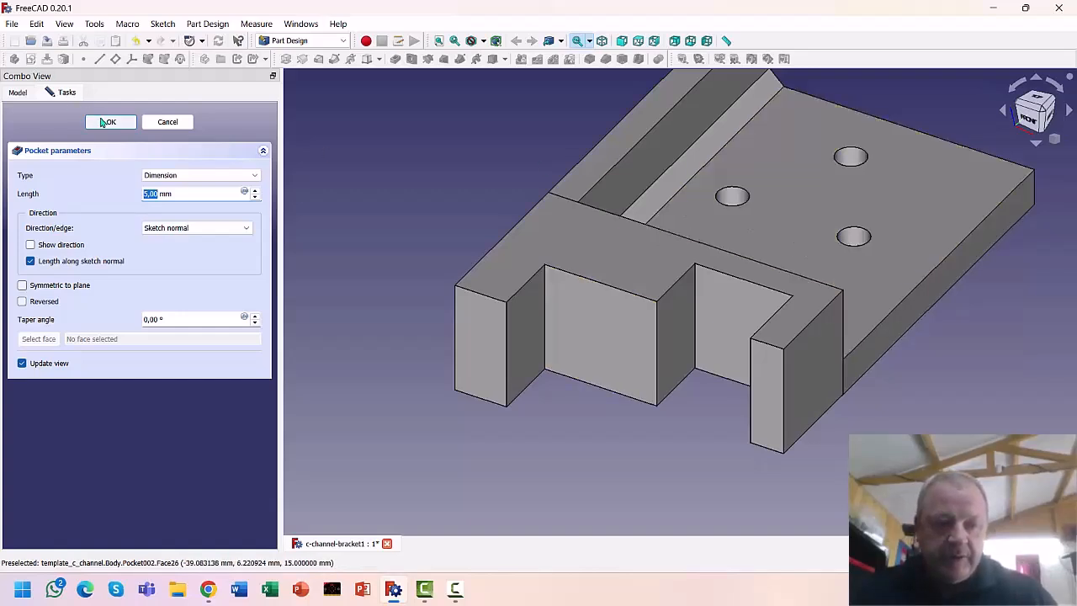
pyautogui.click(103, 122)
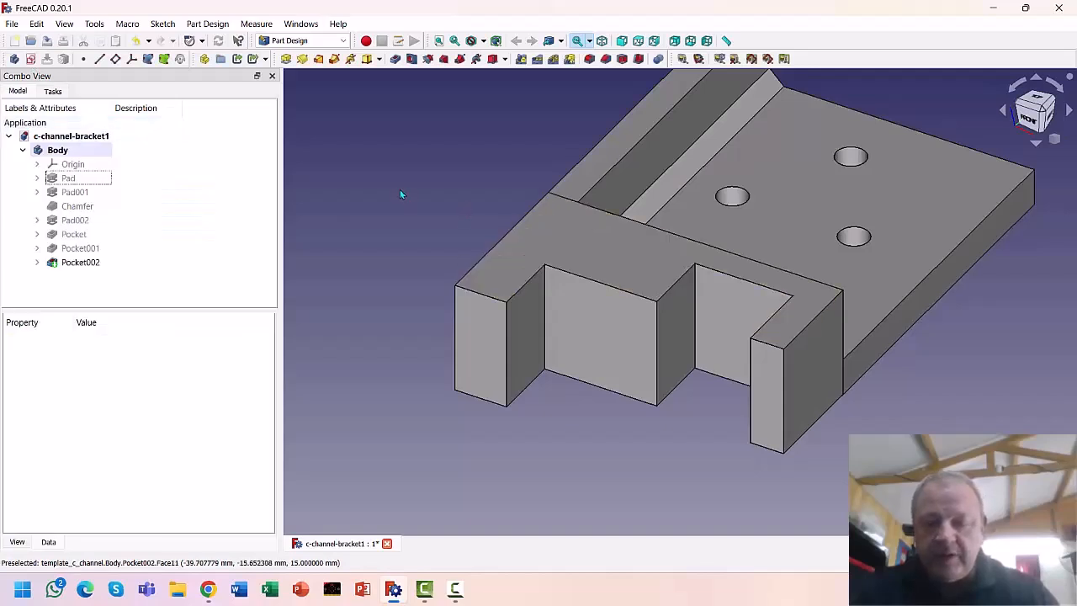
pyautogui.click(585, 316)
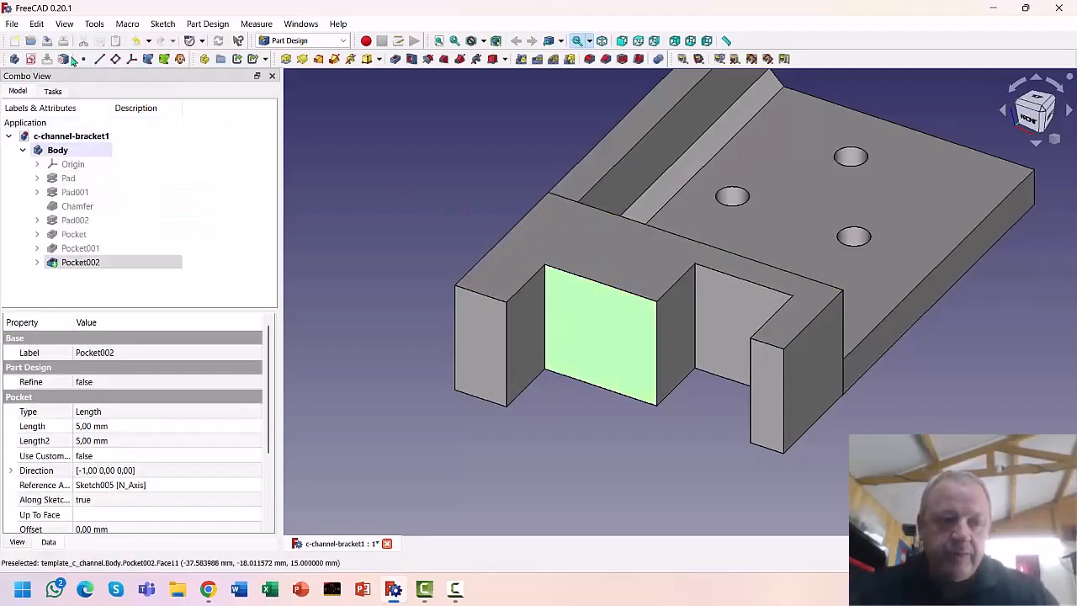
pyautogui.click(30, 61)
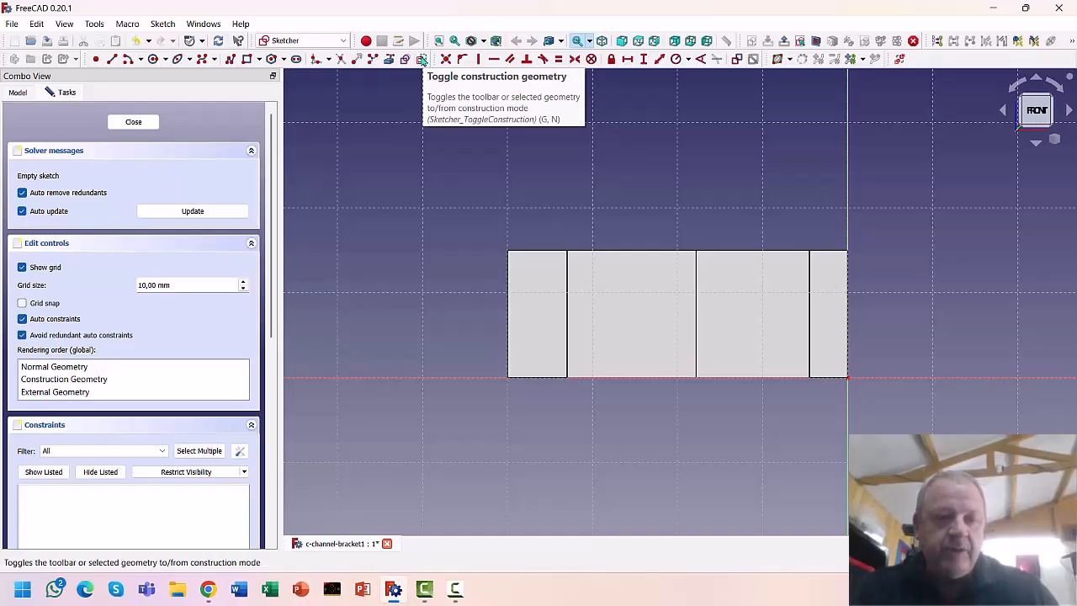
# Draw a rectangle and place its lower-right corner 17,75 mm from the origin, replacing an 18 mm try
pyautogui.click(245, 60)
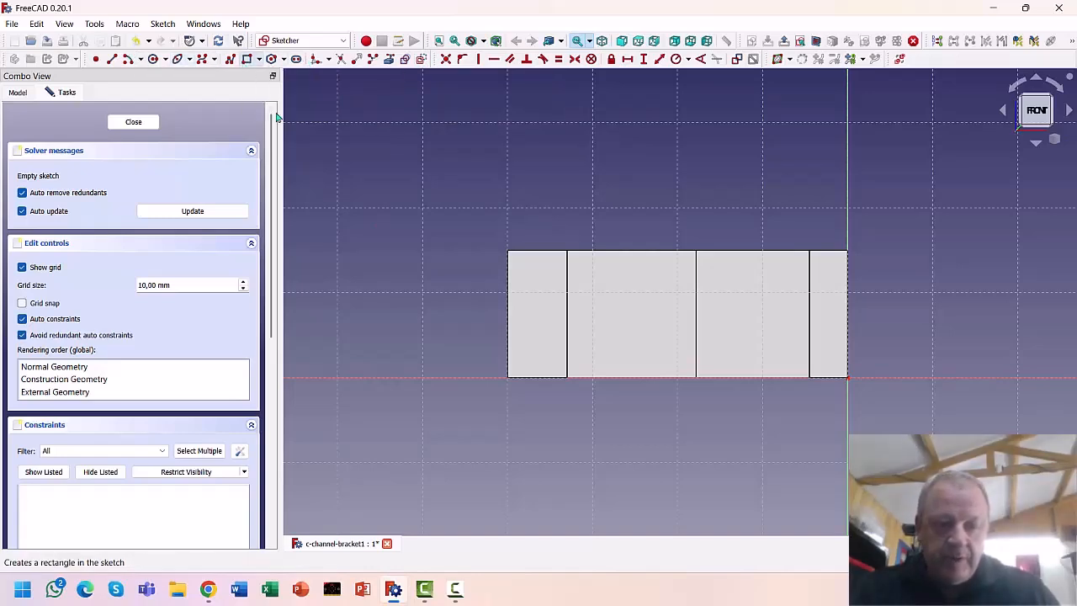
pyautogui.click(695, 377)
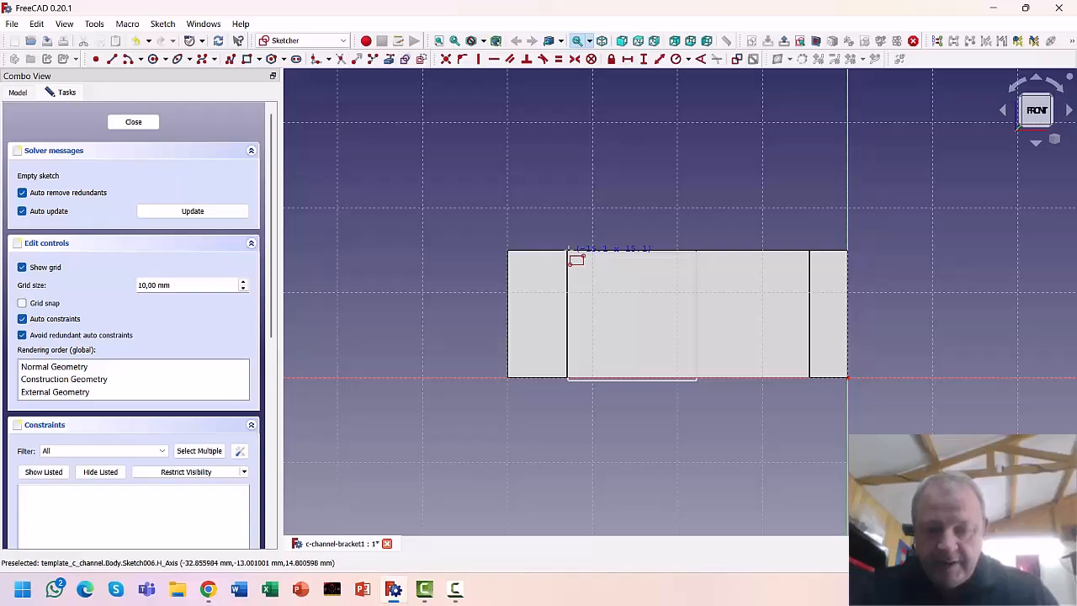
pyautogui.click(566, 251)
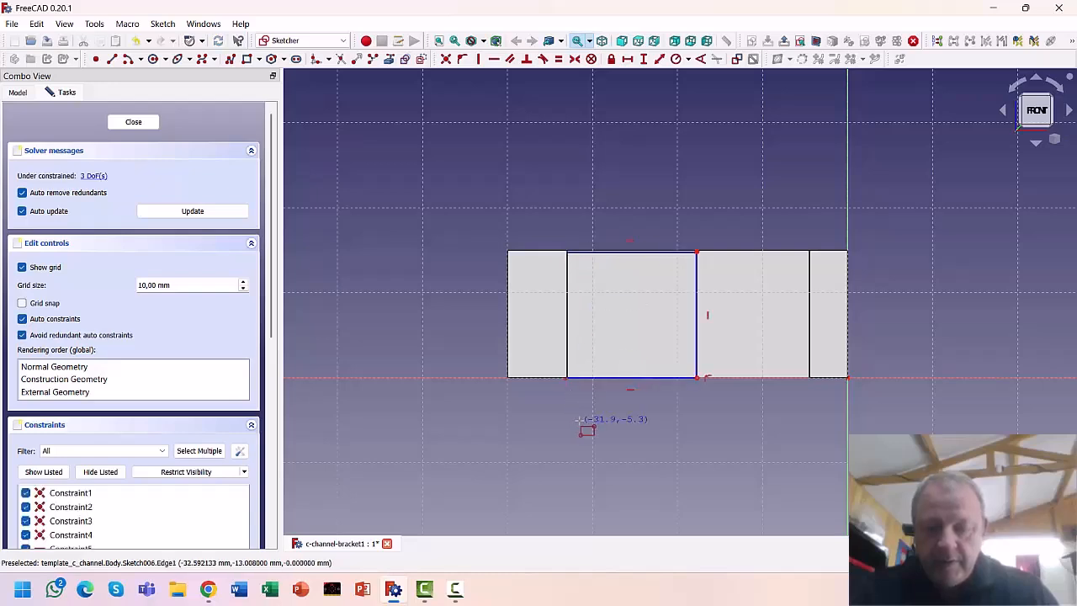
pyautogui.rightClick(584, 422)
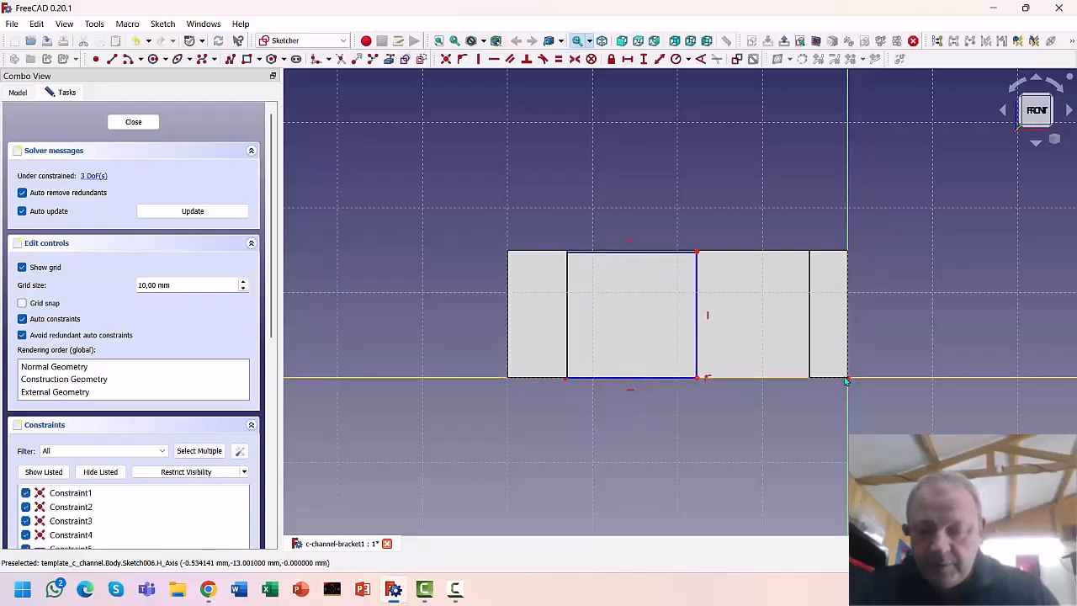
pyautogui.click(697, 377)
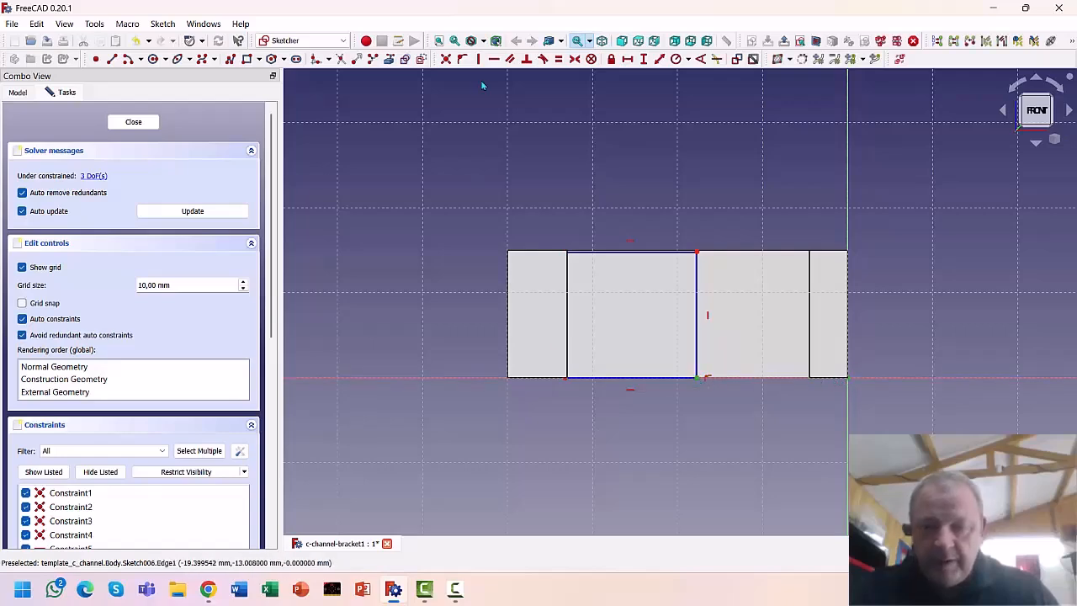
pyautogui.click(626, 58)
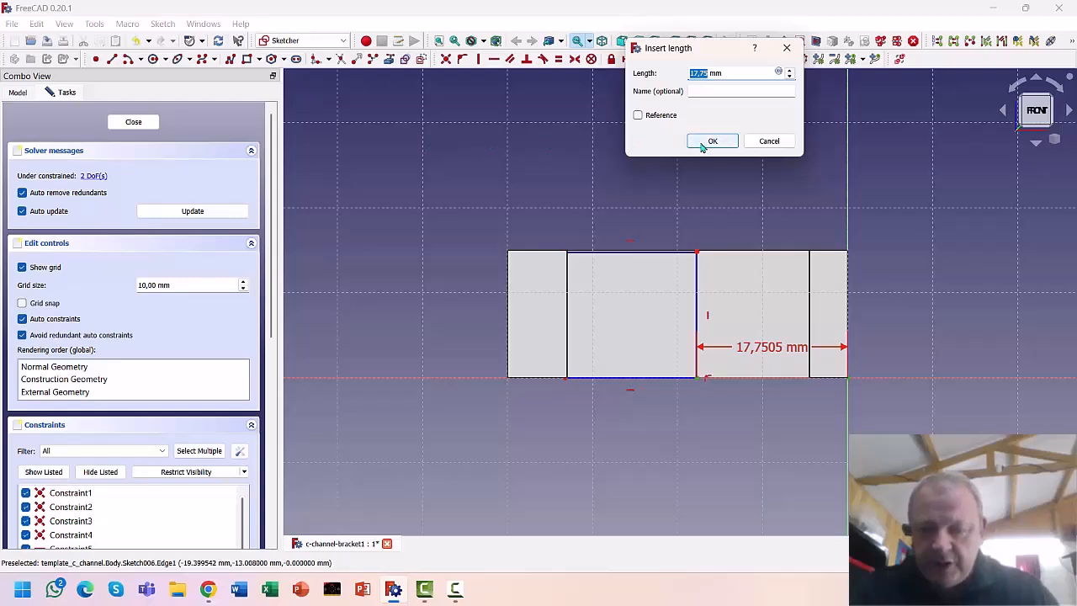
pyautogui.write('18')
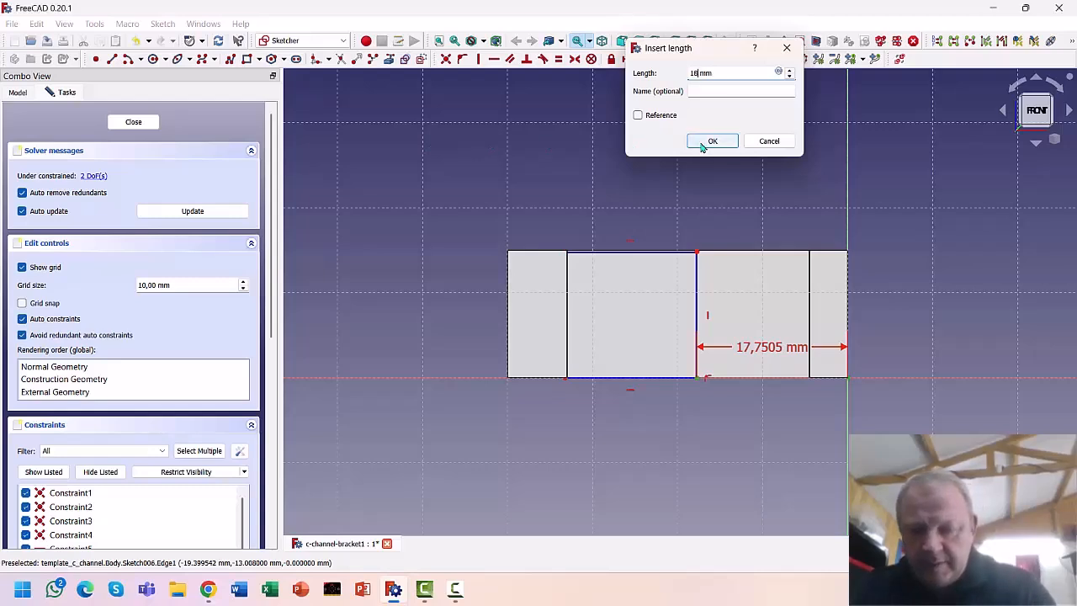
pyautogui.click(711, 141)
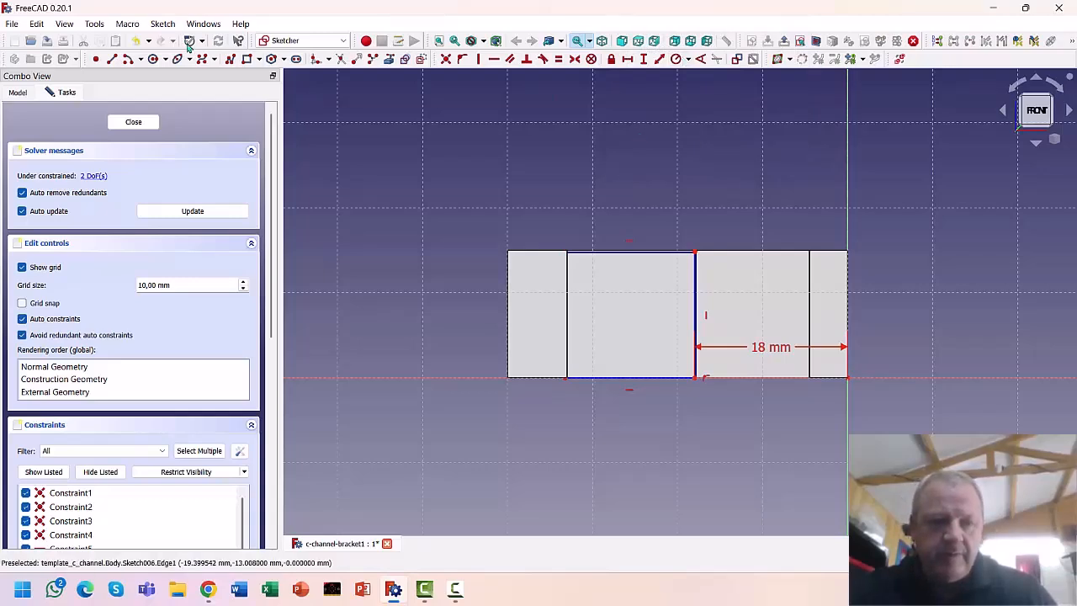
pyautogui.click(134, 41)
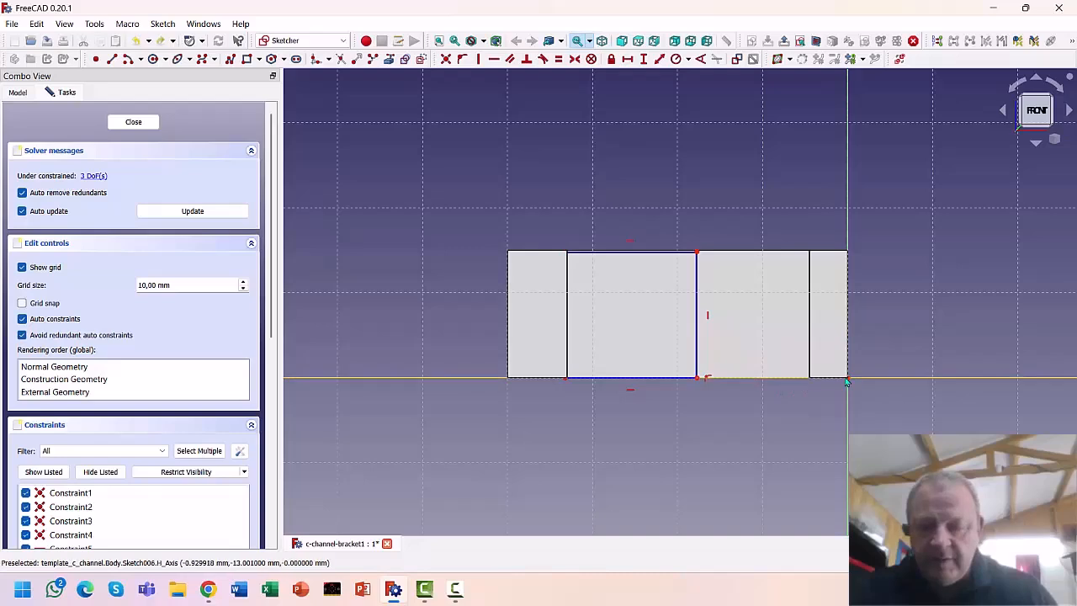
pyautogui.click(697, 377)
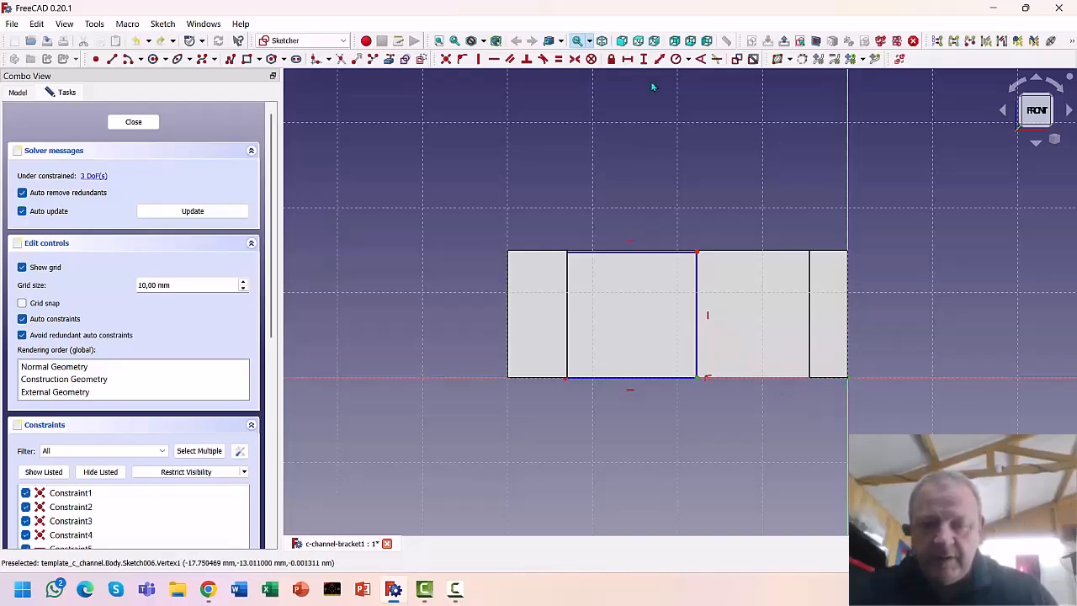
pyautogui.click(627, 59)
pyautogui.write('17,75')
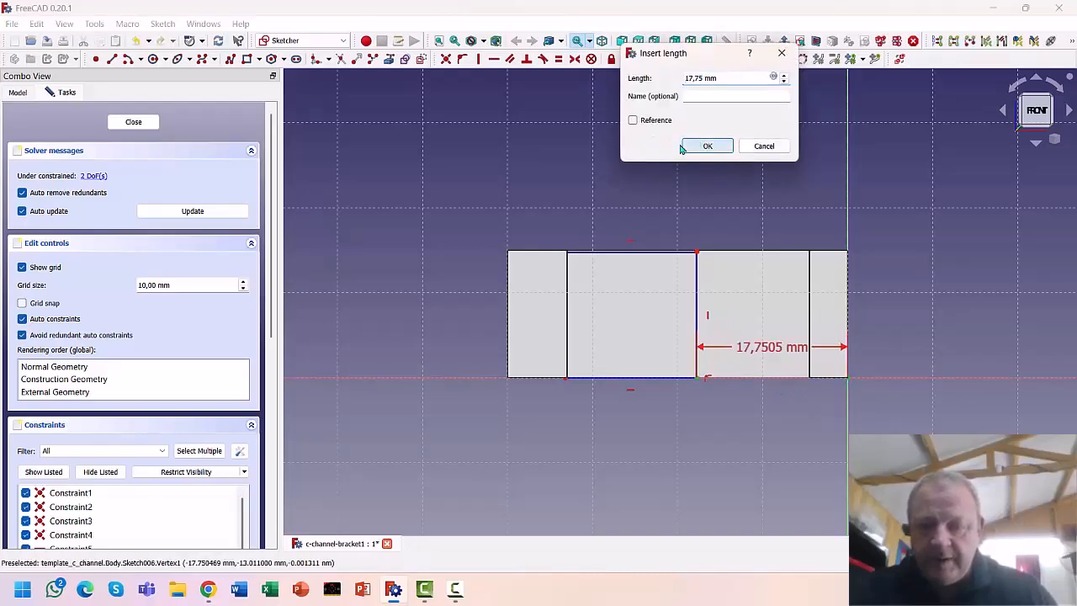
pyautogui.click(705, 146)
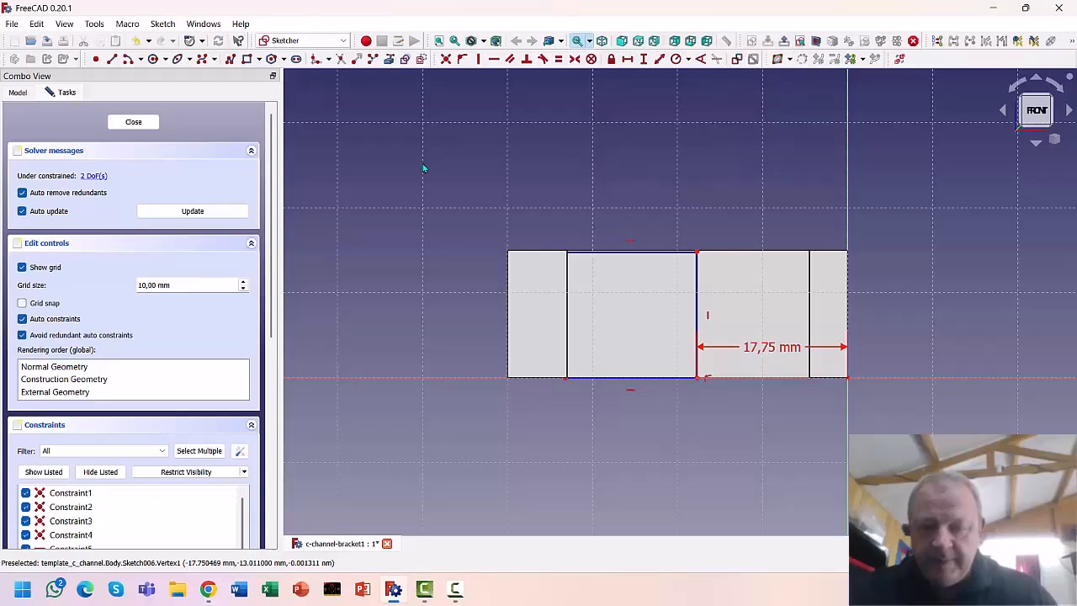
# Constrain the rectangle to 15,5 mm wide and 15 mm tall
pyautogui.click(624, 379)
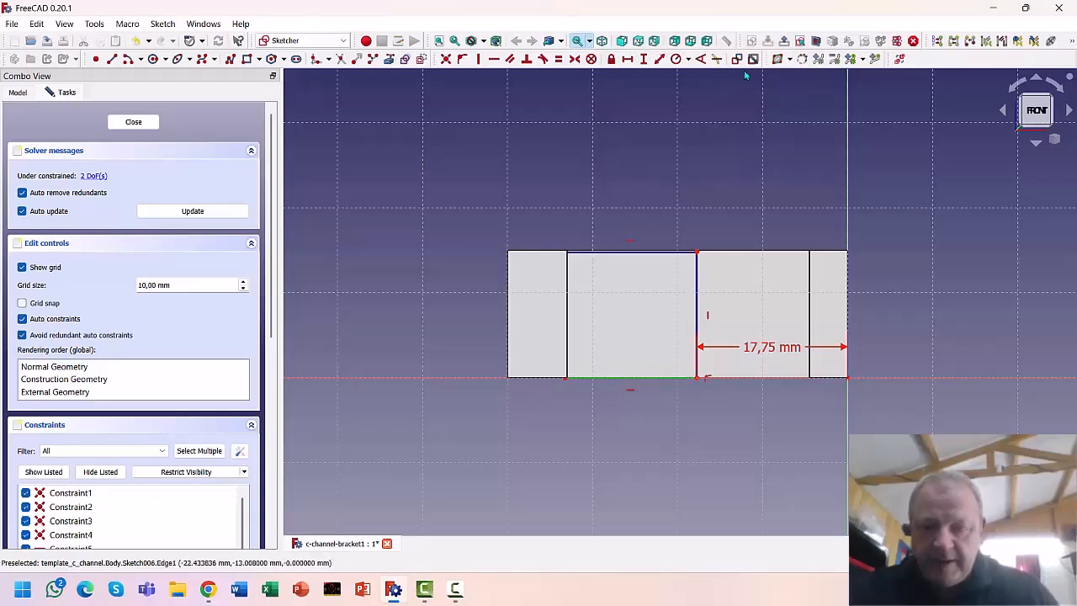
pyautogui.click(627, 58)
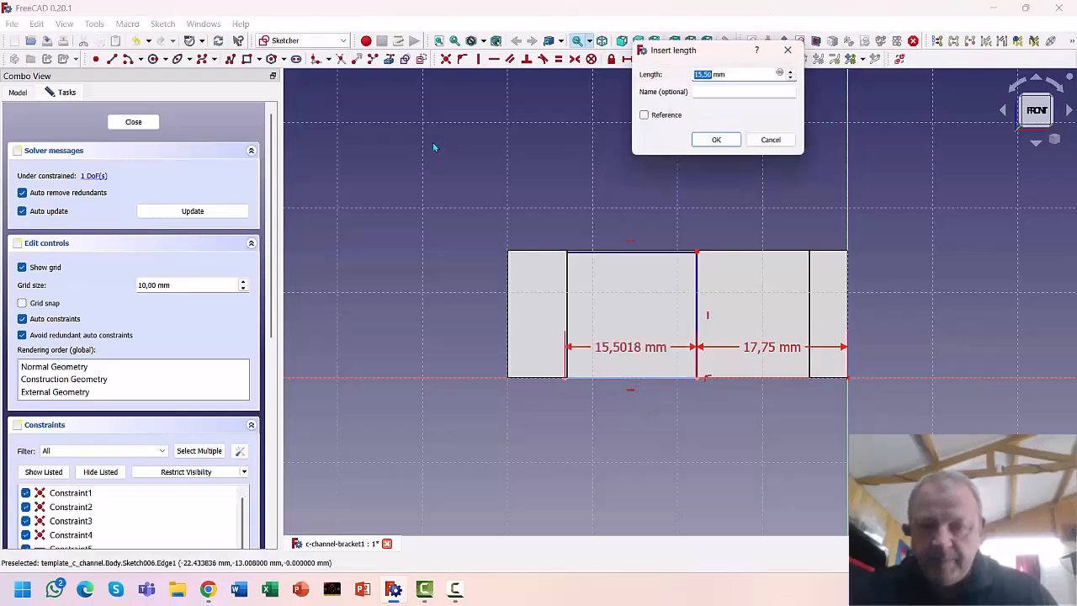
pyautogui.click(718, 142)
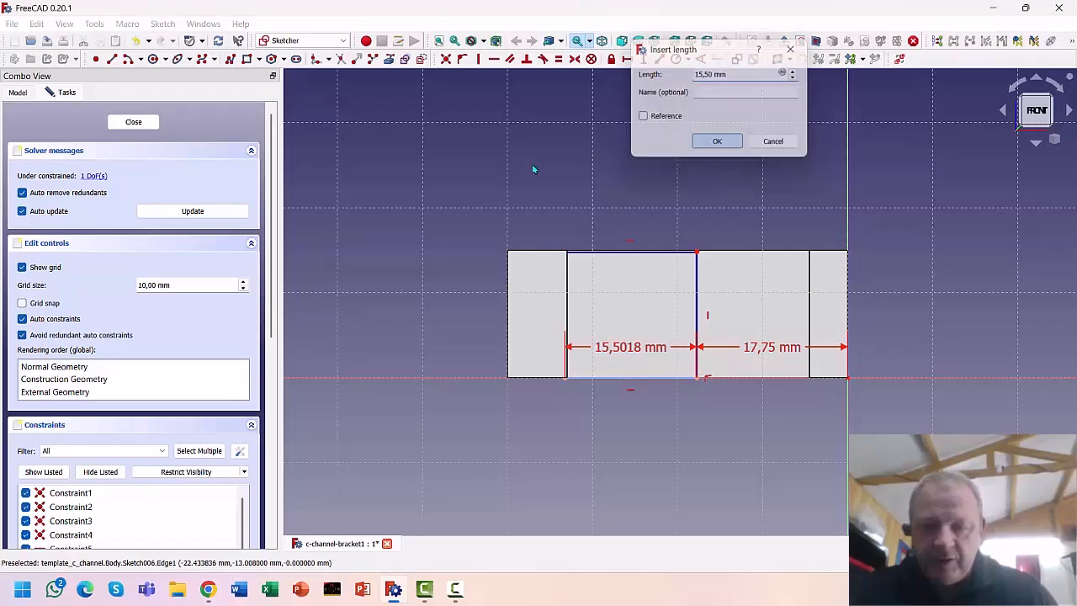
pyautogui.click(698, 293)
pyautogui.click(643, 59)
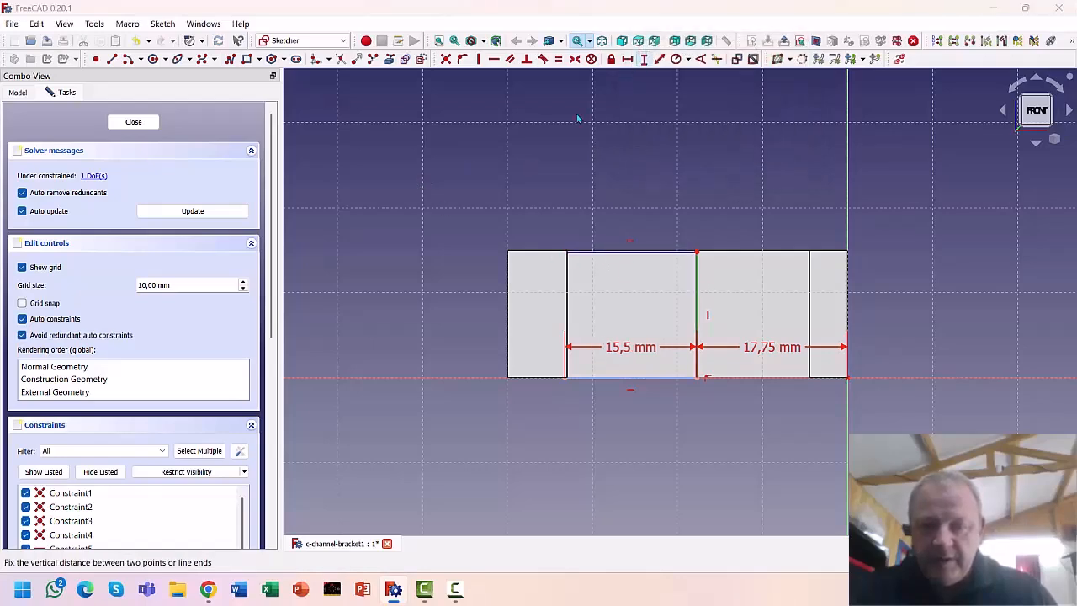
pyautogui.write('15')
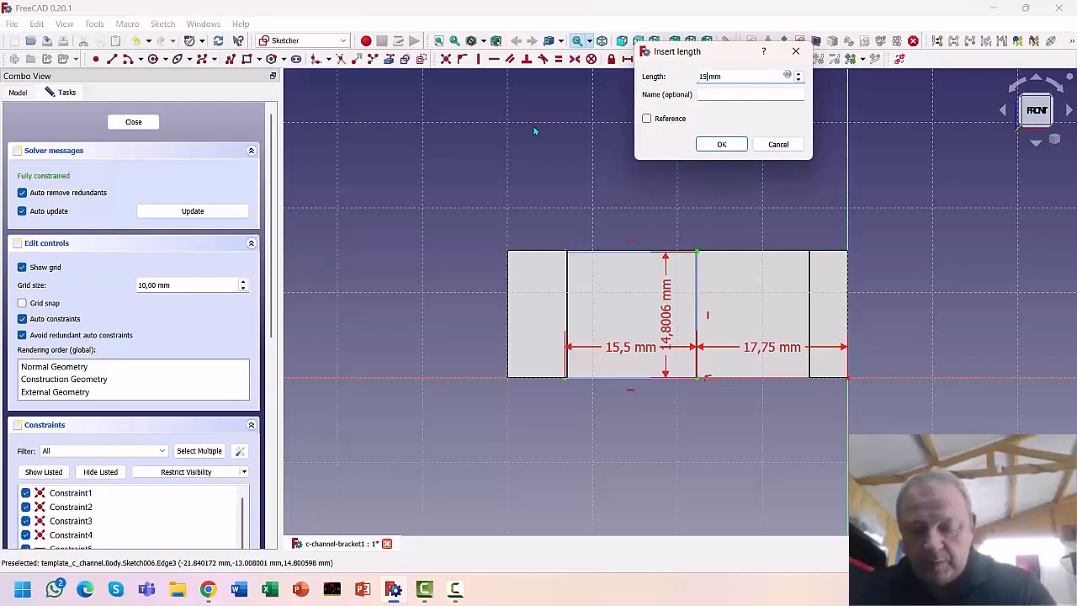
pyautogui.press('Return')
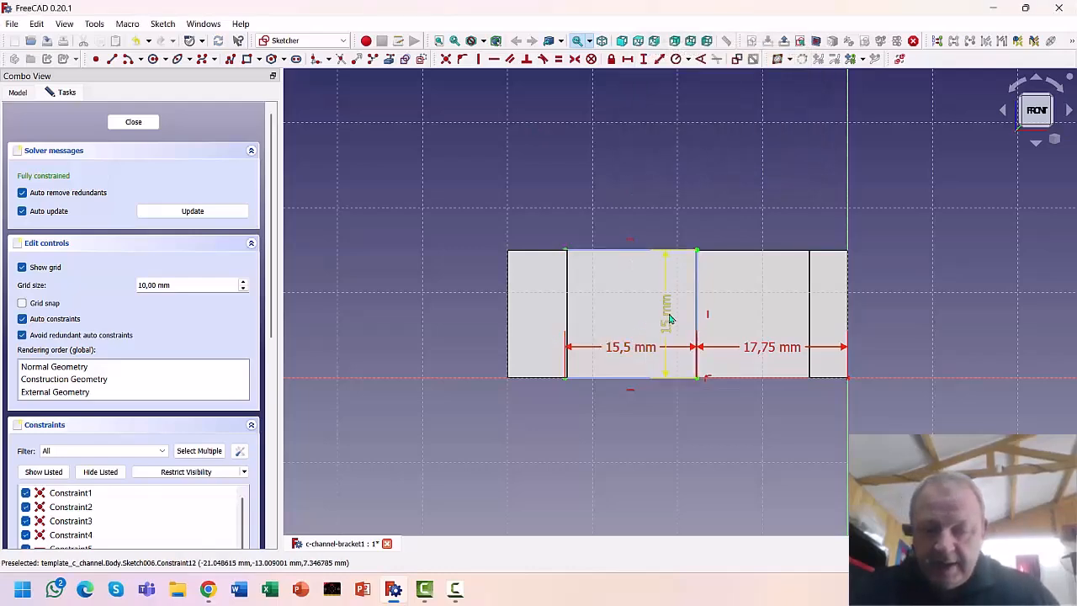
pyautogui.moveTo(697, 324); pyautogui.dragTo(752, 324)
pyautogui.moveTo(630, 348); pyautogui.dragTo(630, 480)
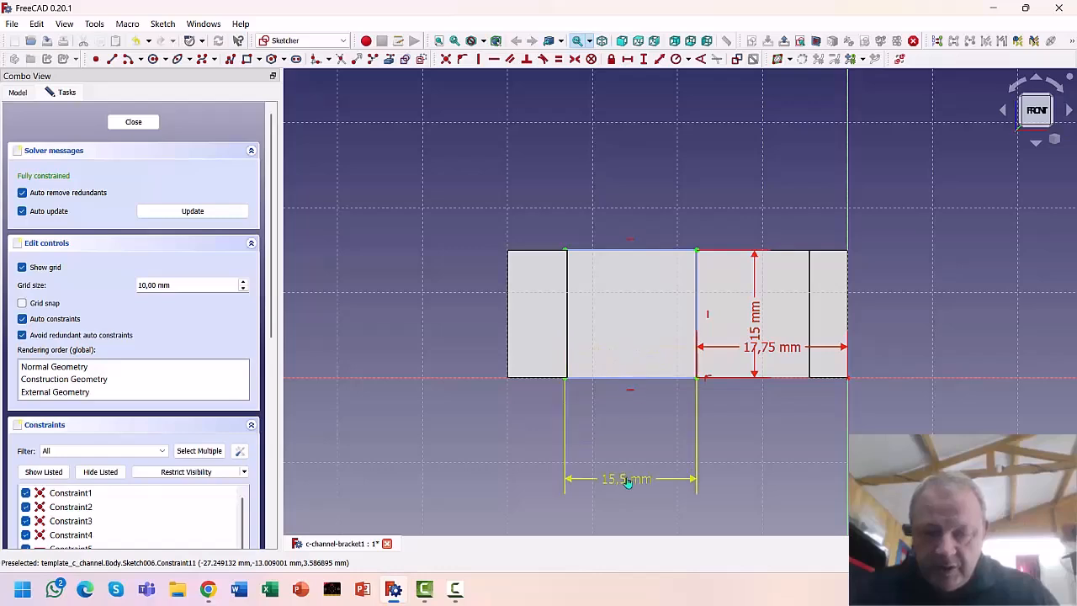
pyautogui.scroll(2, 632, 325)
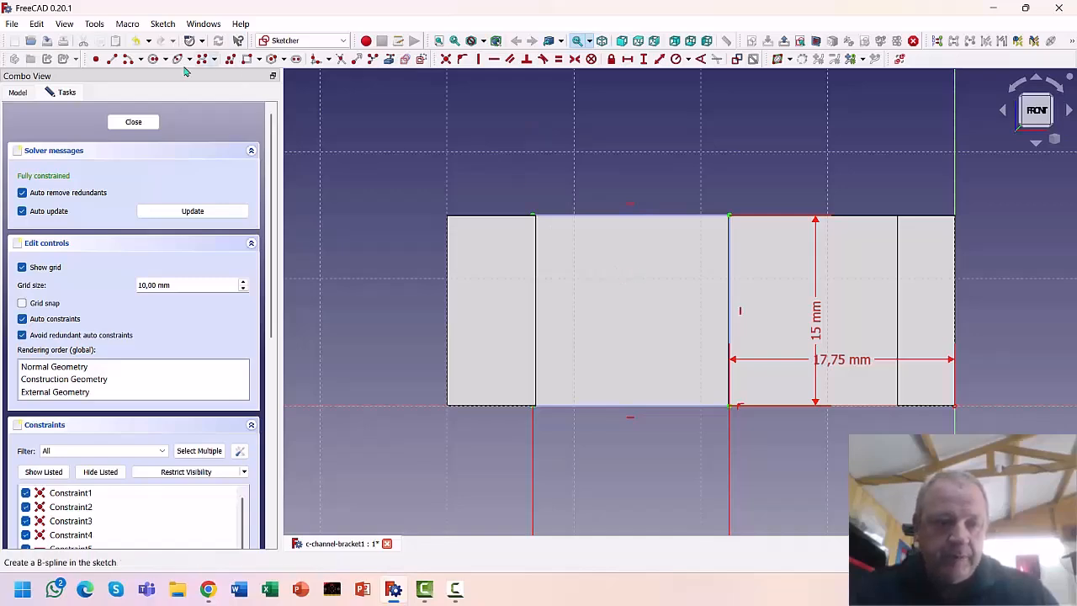
# Draw a circle inside the rectangle and position its centre 7,5 mm horizontally
pyautogui.click(153, 59)
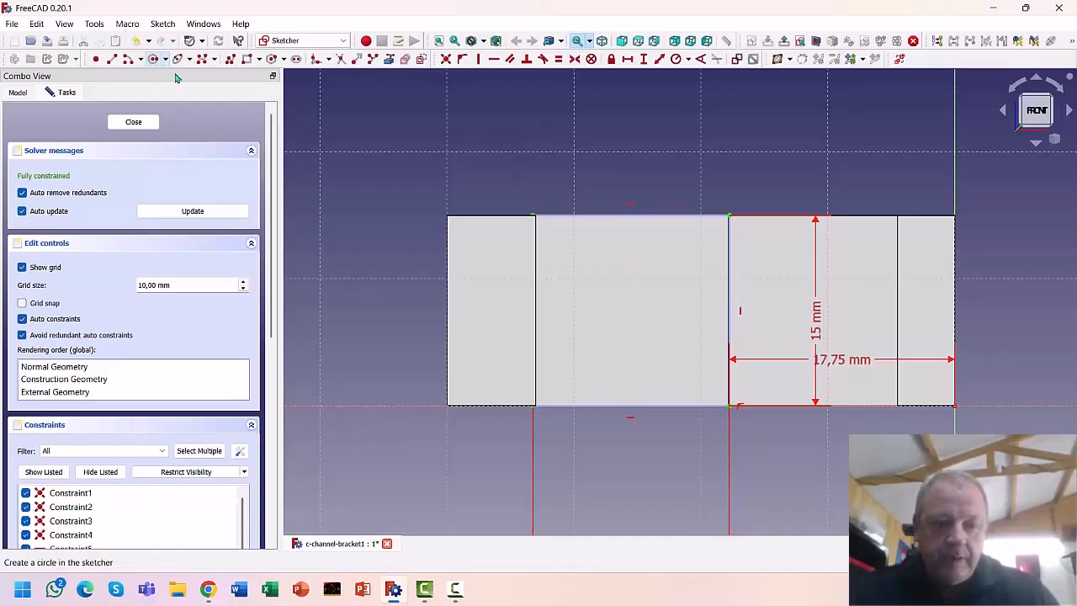
pyautogui.click(632, 270)
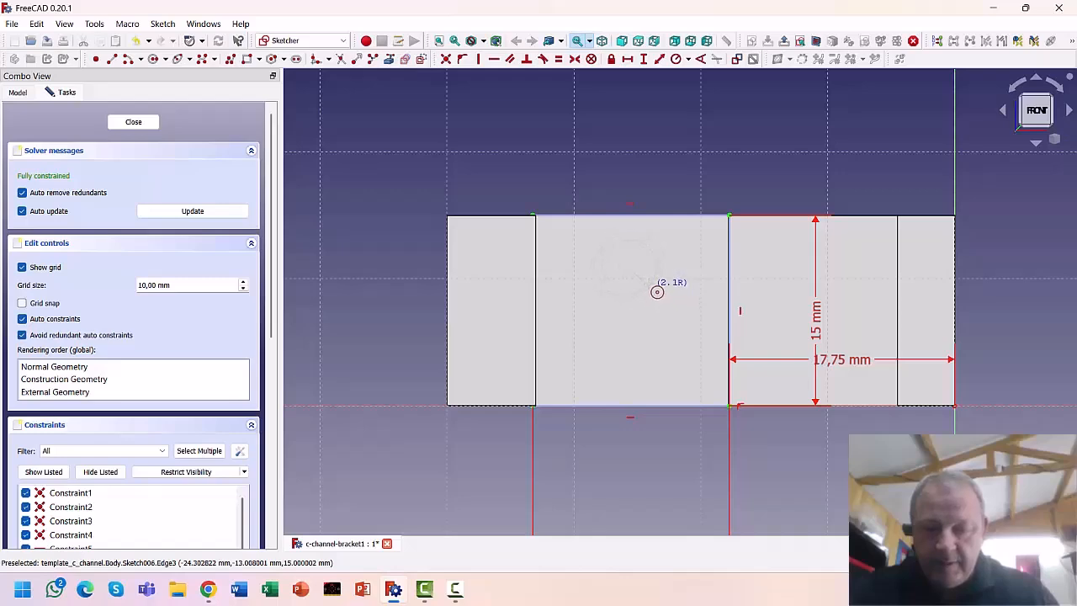
pyautogui.click(649, 287)
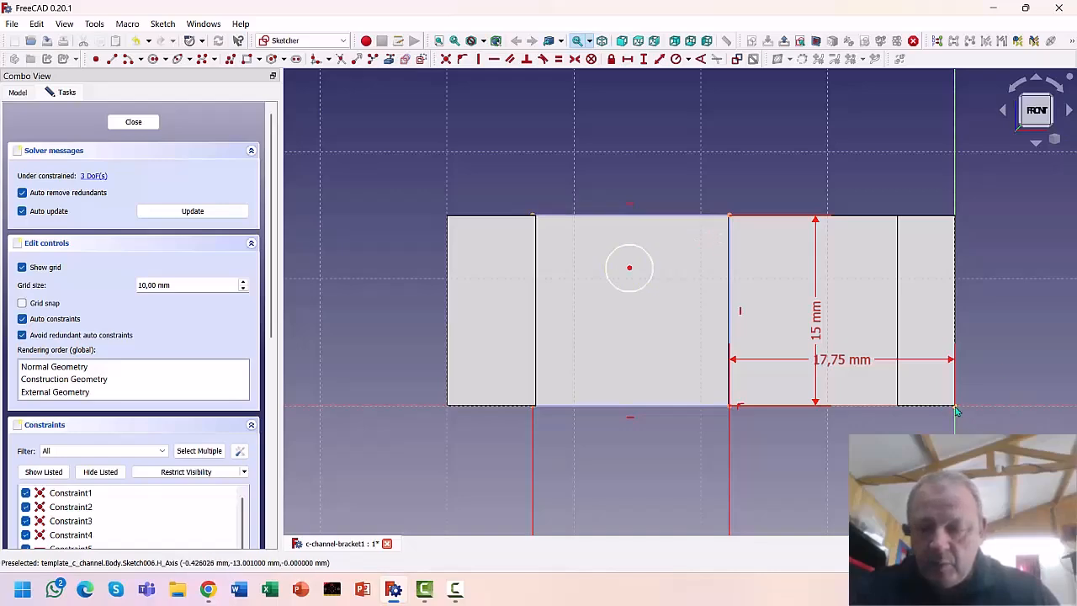
pyautogui.click(730, 217)
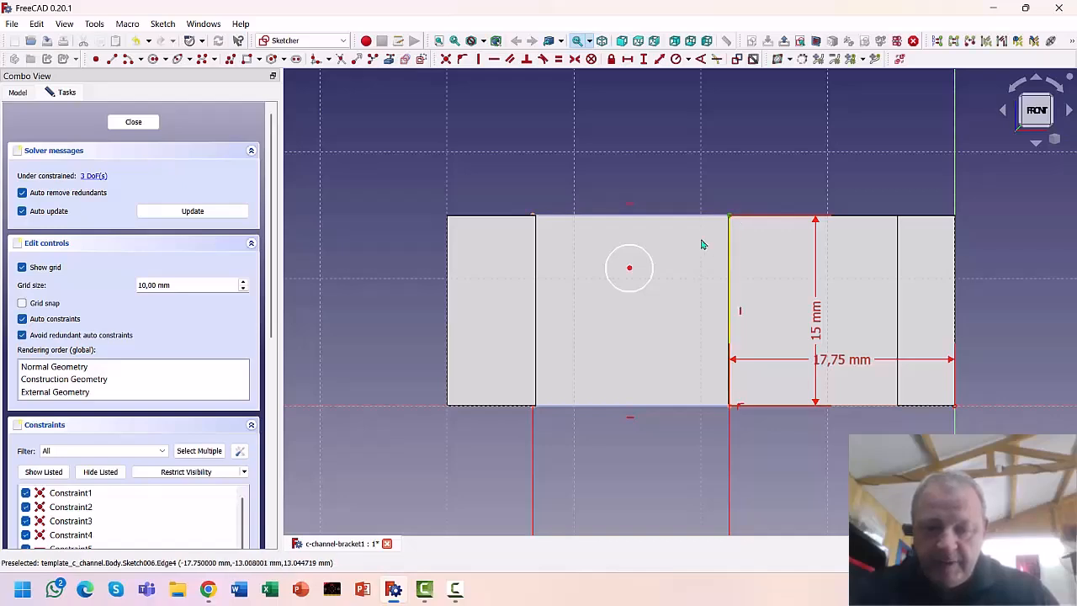
pyautogui.click(659, 174)
pyautogui.click(630, 268)
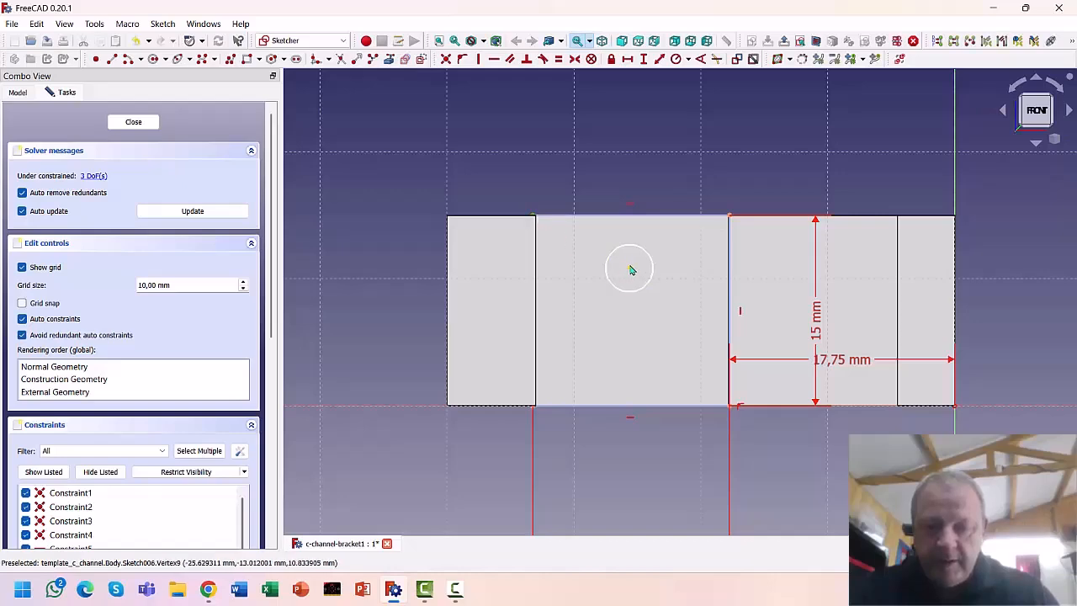
pyautogui.click(627, 59)
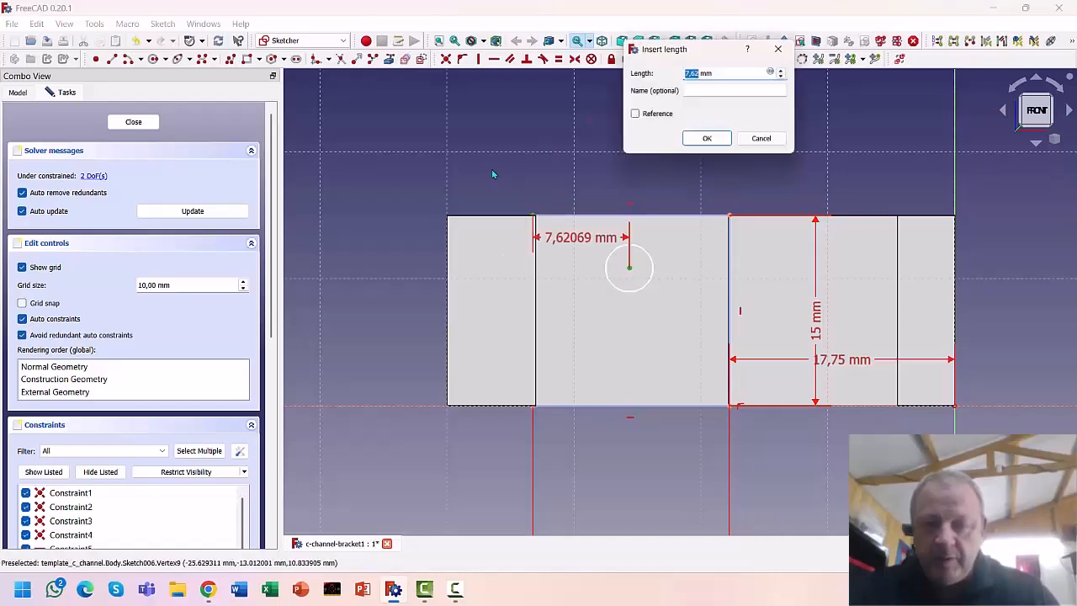
pyautogui.write('7')
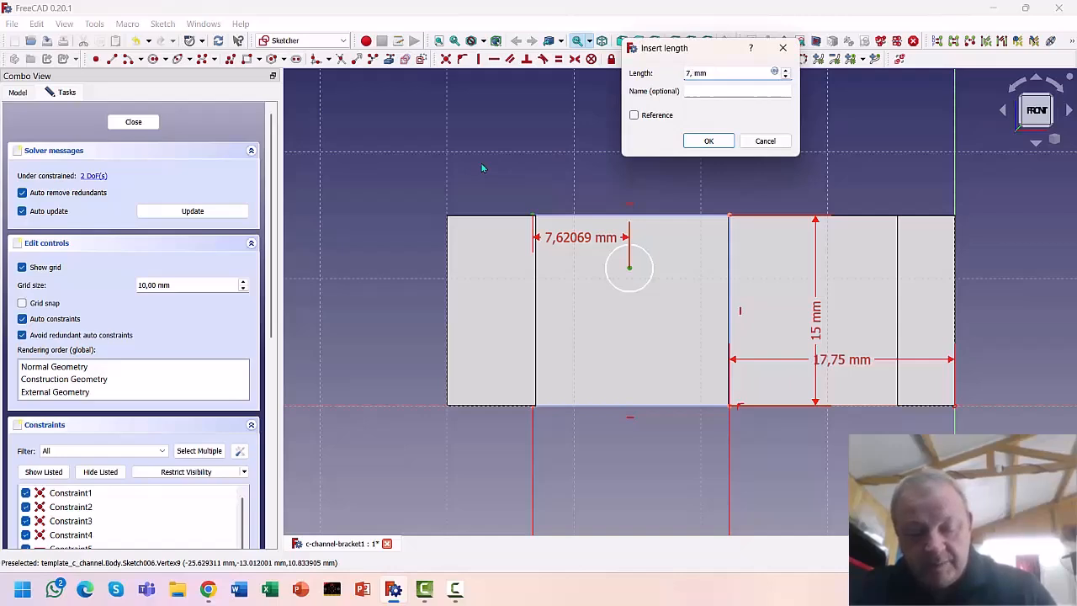
pyautogui.write(',5')
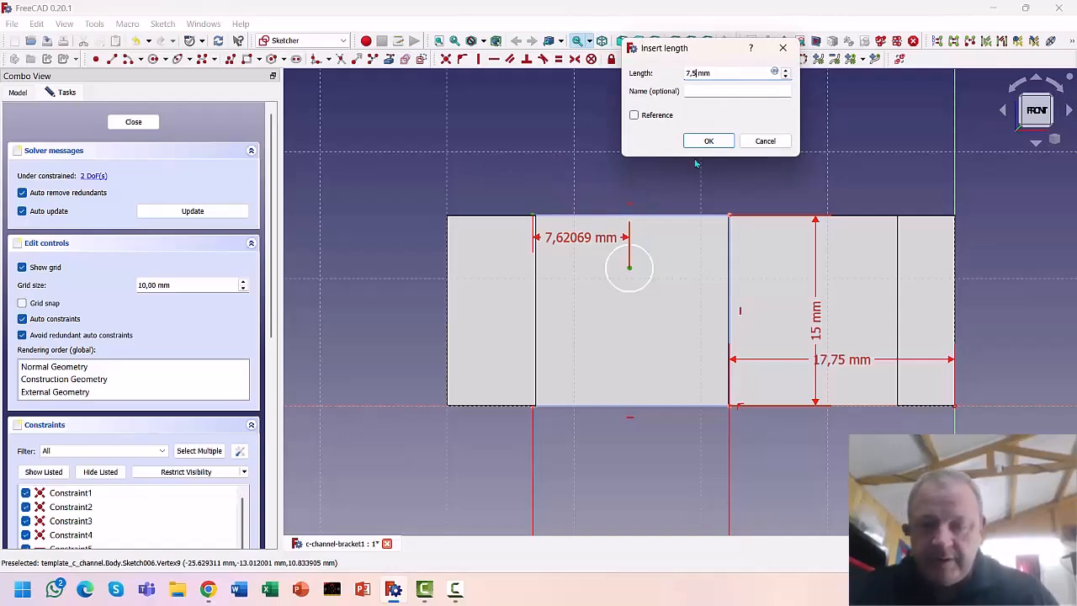
pyautogui.click(706, 141)
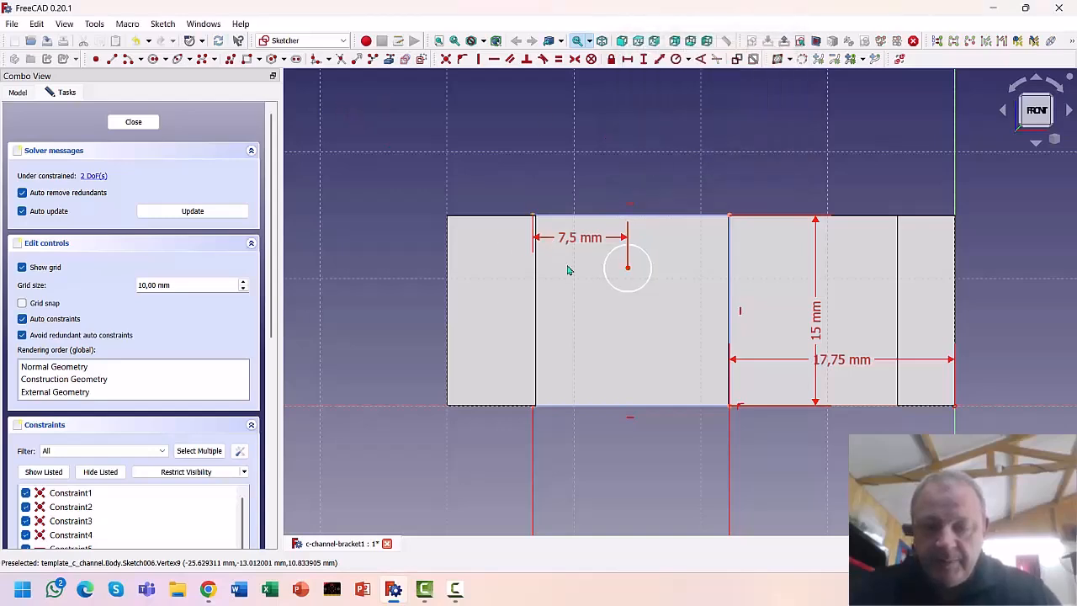
# Place the circle centre 4 mm below the top edge, set radius 1,9 mm, and close the sketch
pyautogui.click(729, 217)
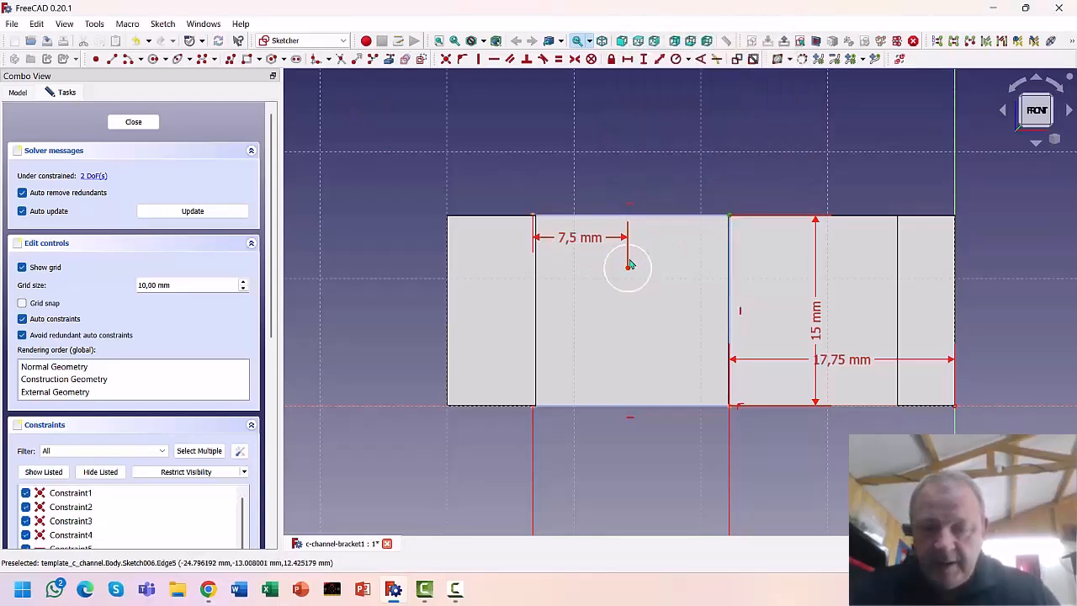
pyautogui.click(627, 268)
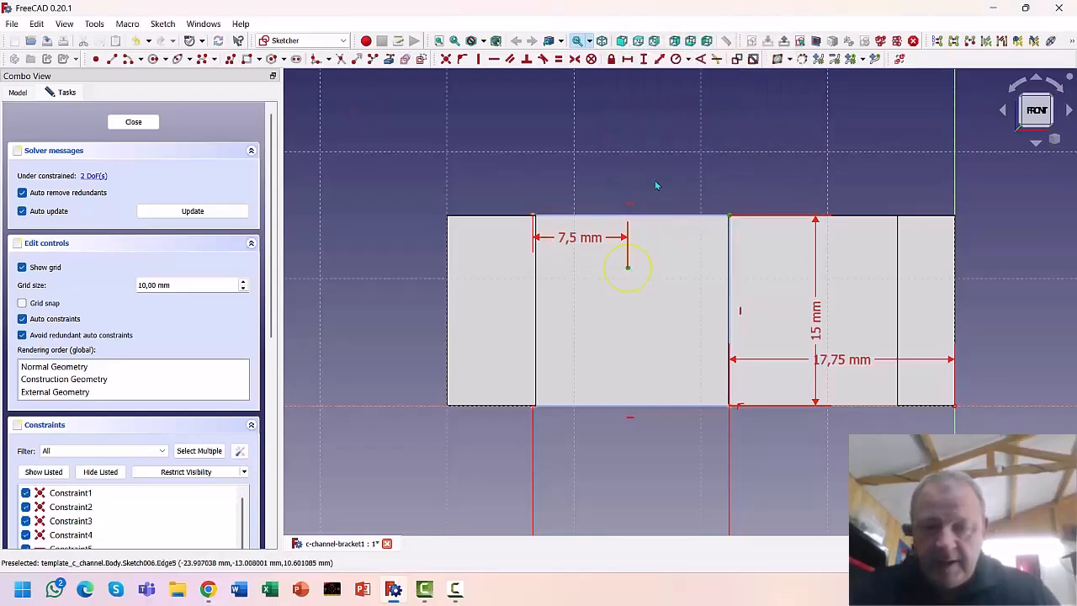
pyautogui.click(643, 59)
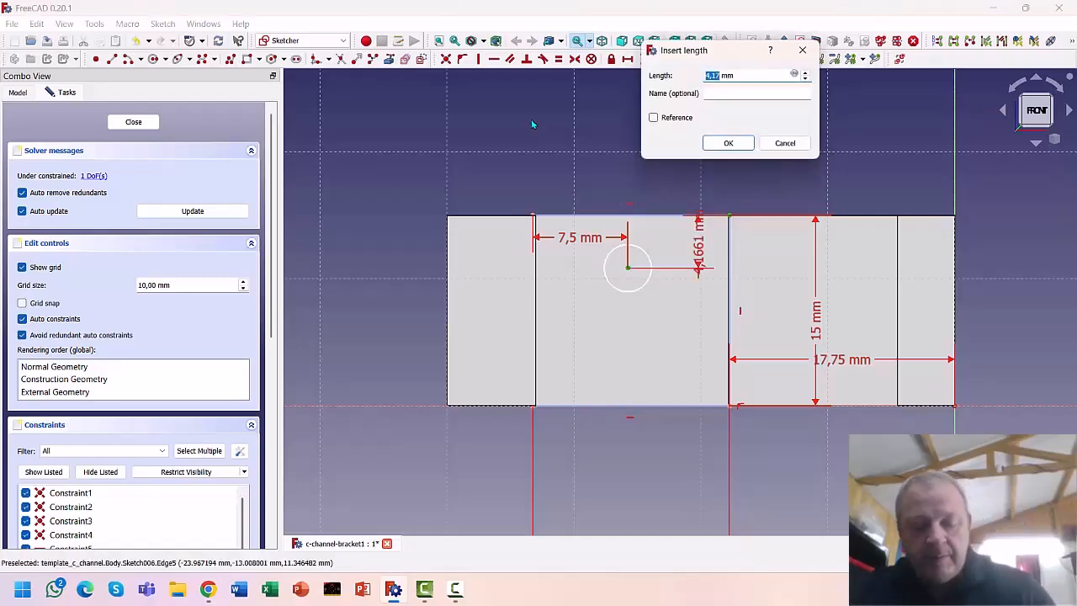
pyautogui.write('4')
pyautogui.press('Return')
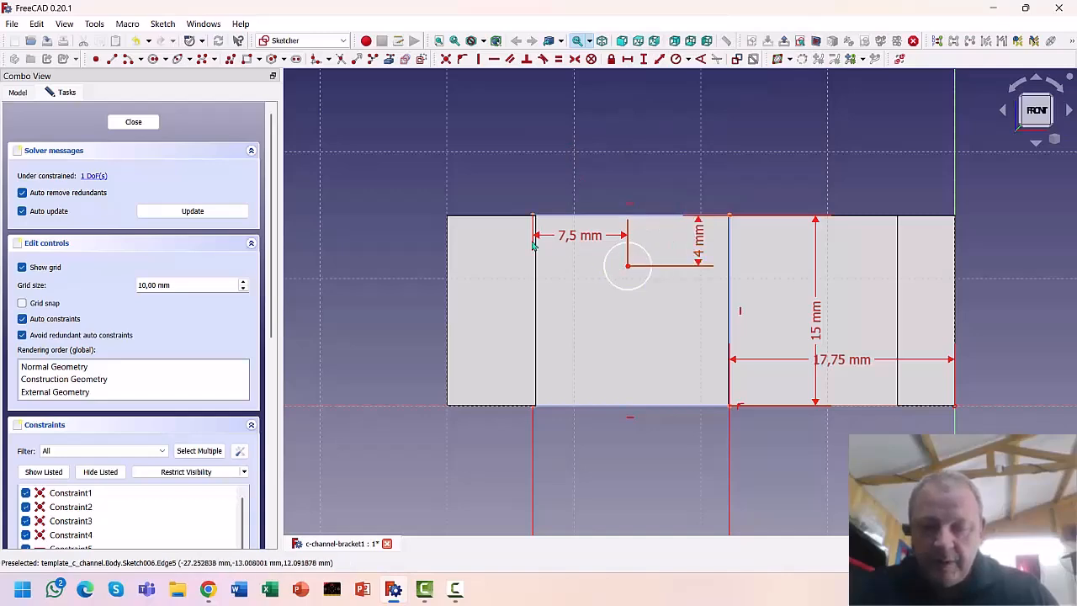
pyautogui.click(629, 244)
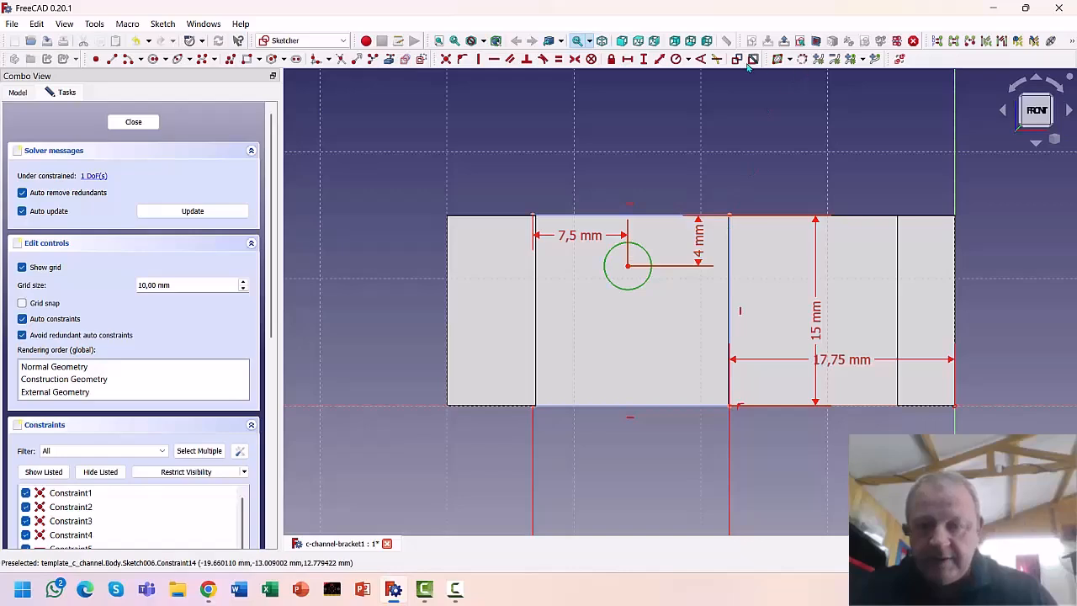
pyautogui.click(675, 58)
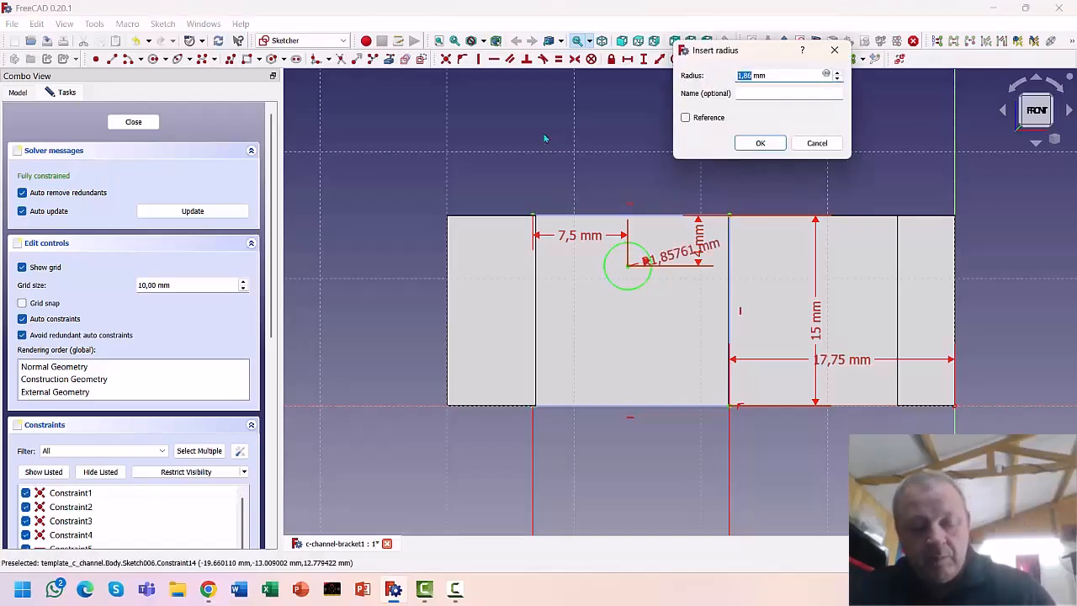
pyautogui.write('1')
pyautogui.press('Return')
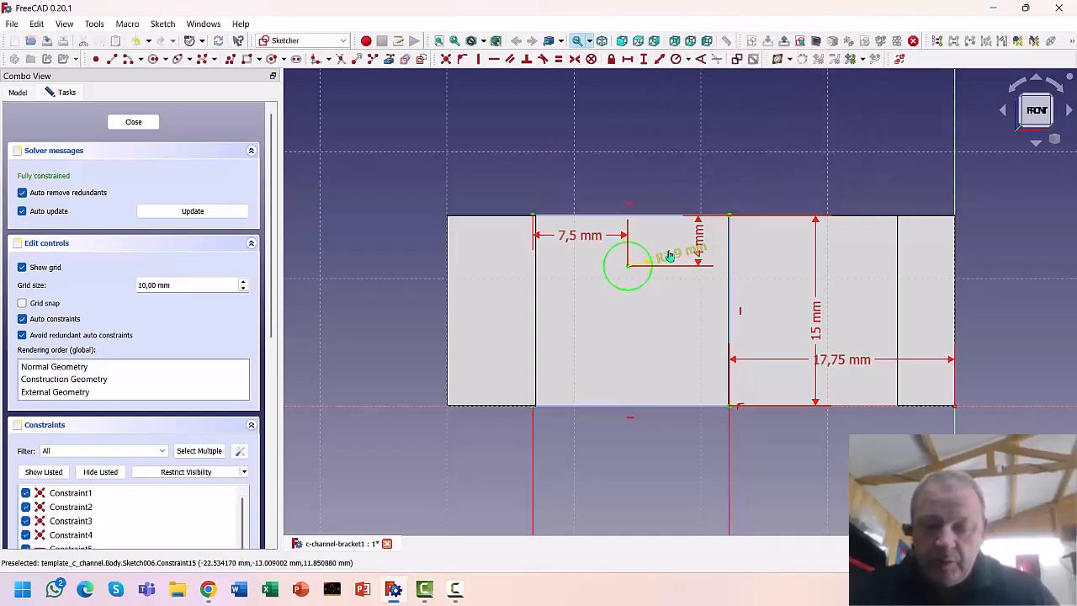
pyautogui.moveTo(664, 252); pyautogui.dragTo(681, 201)
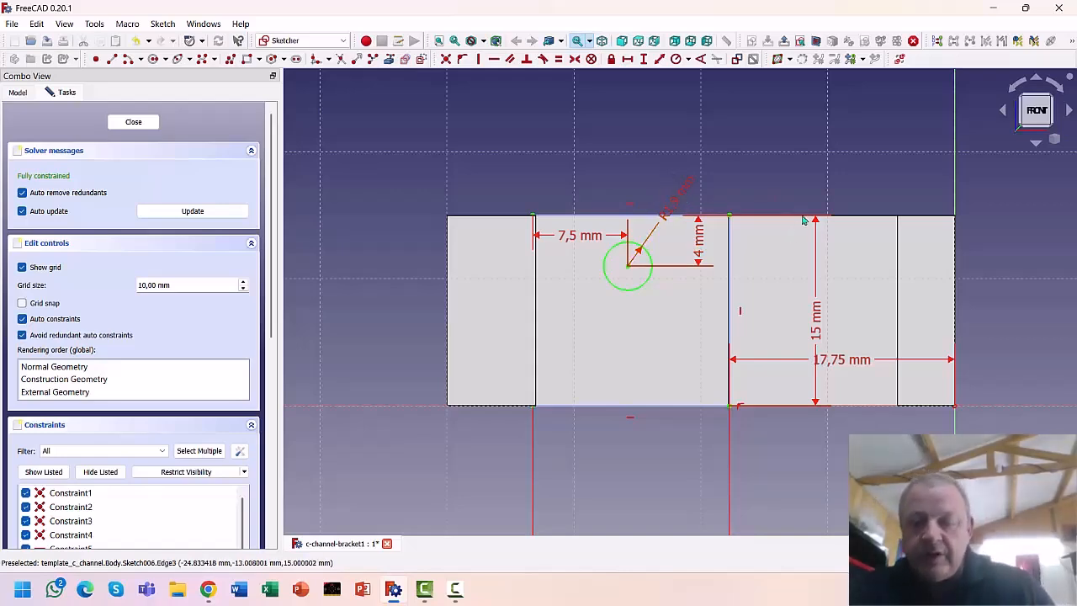
pyautogui.click(133, 122)
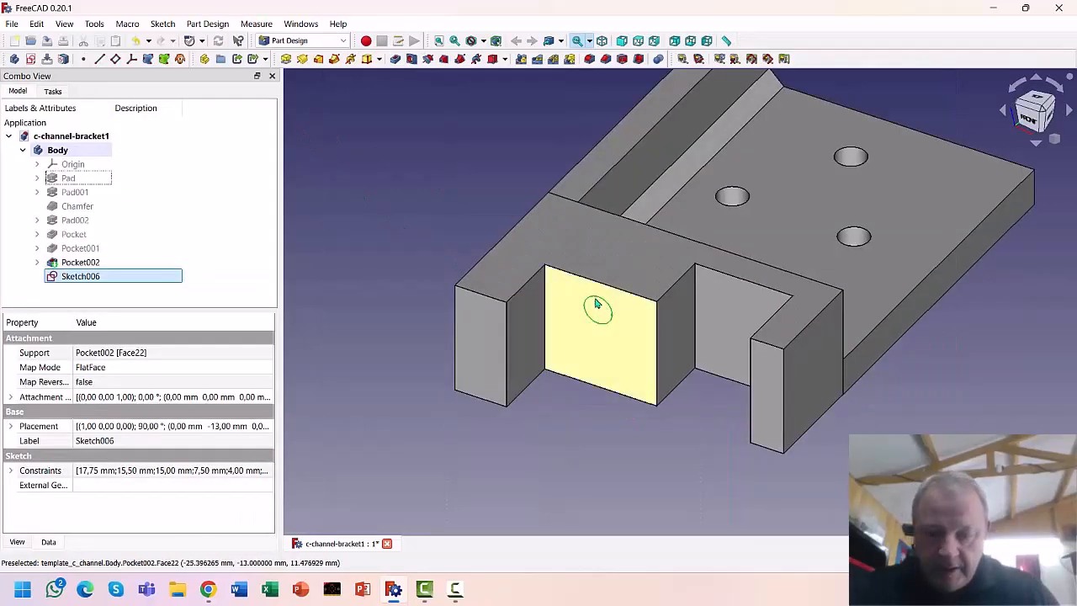
# Pocket Sketch006's circle as a Through all hole in the front wall
pyautogui.click(394, 59)
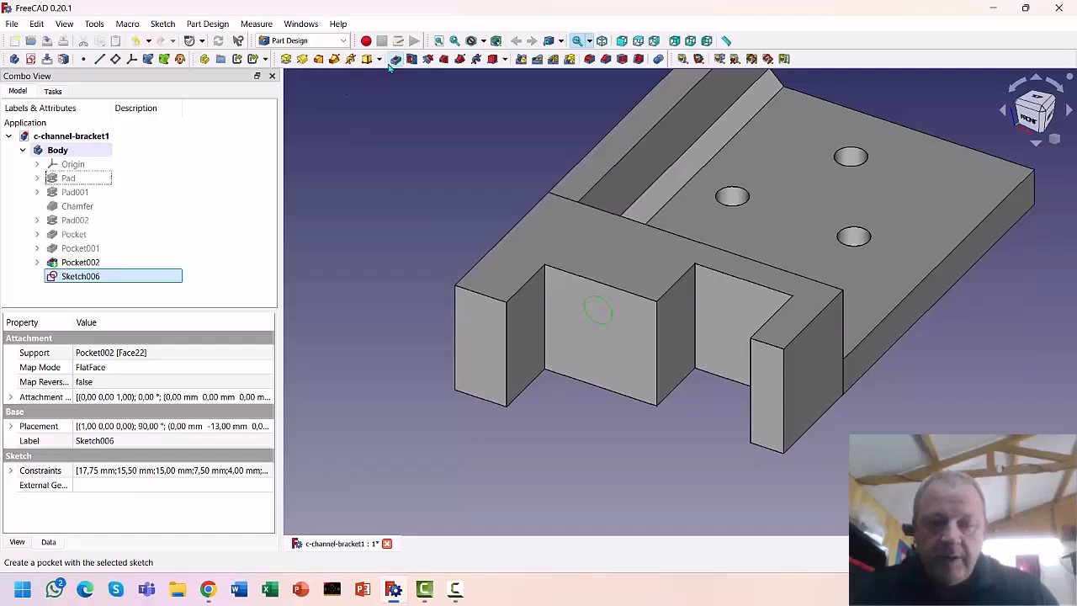
pyautogui.click(216, 177)
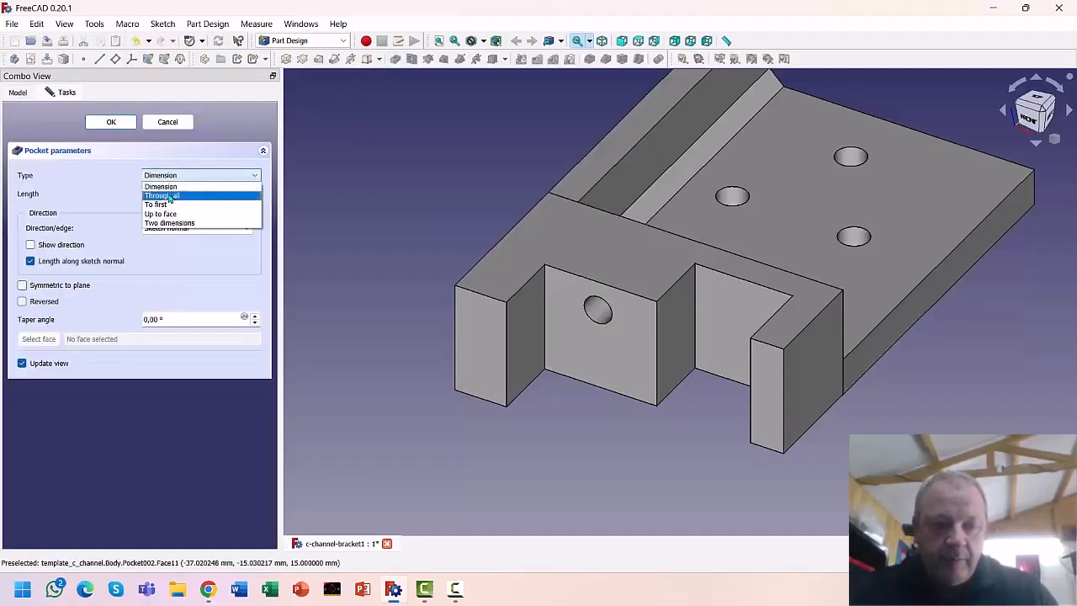
pyautogui.click(216, 193)
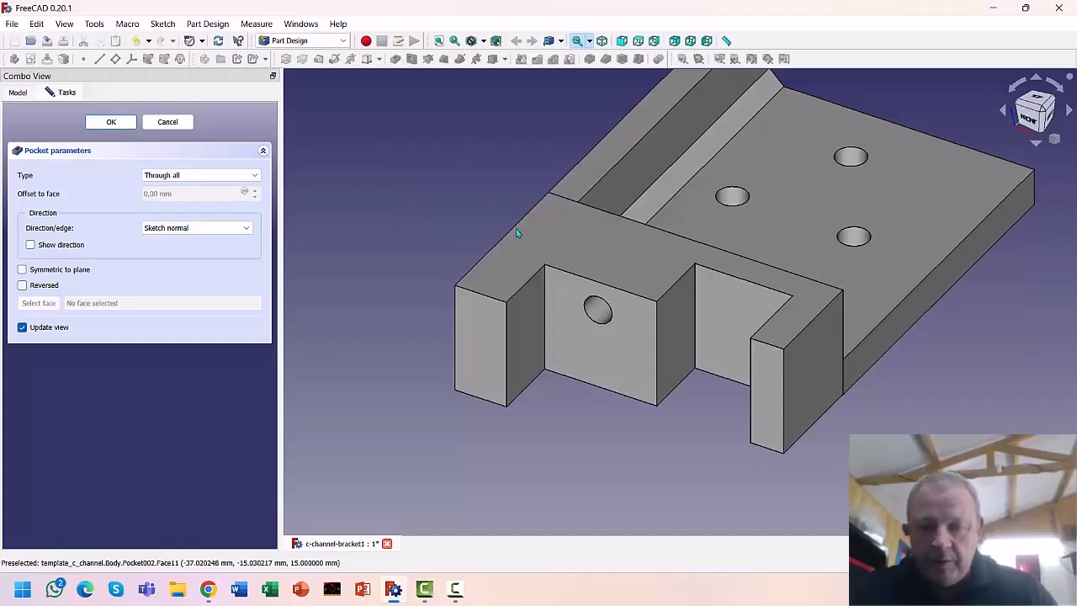
pyautogui.click(749, 370)
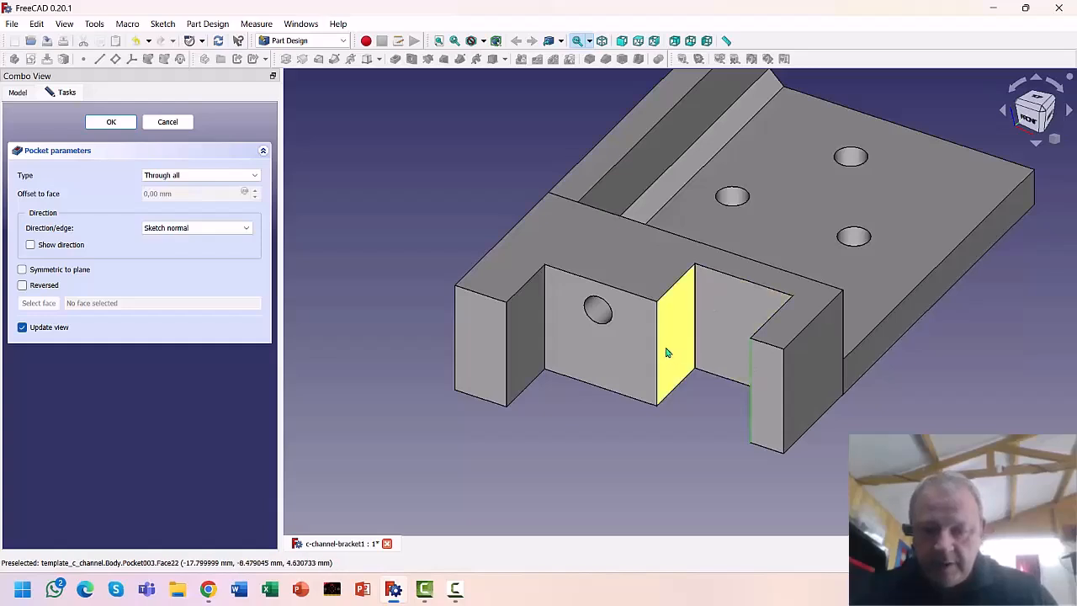
pyautogui.click(657, 348)
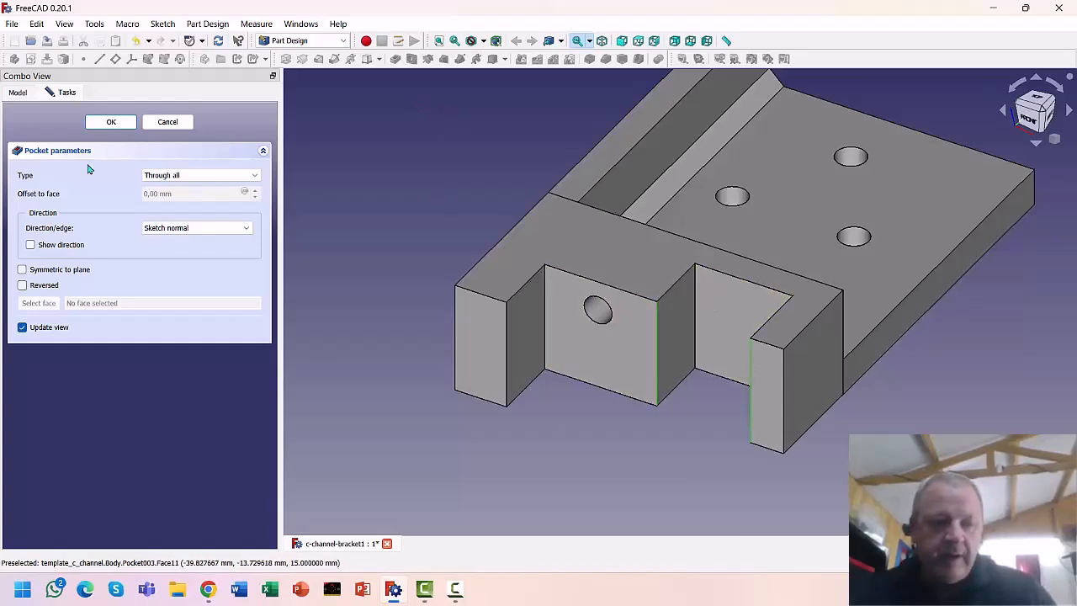
pyautogui.click(110, 122)
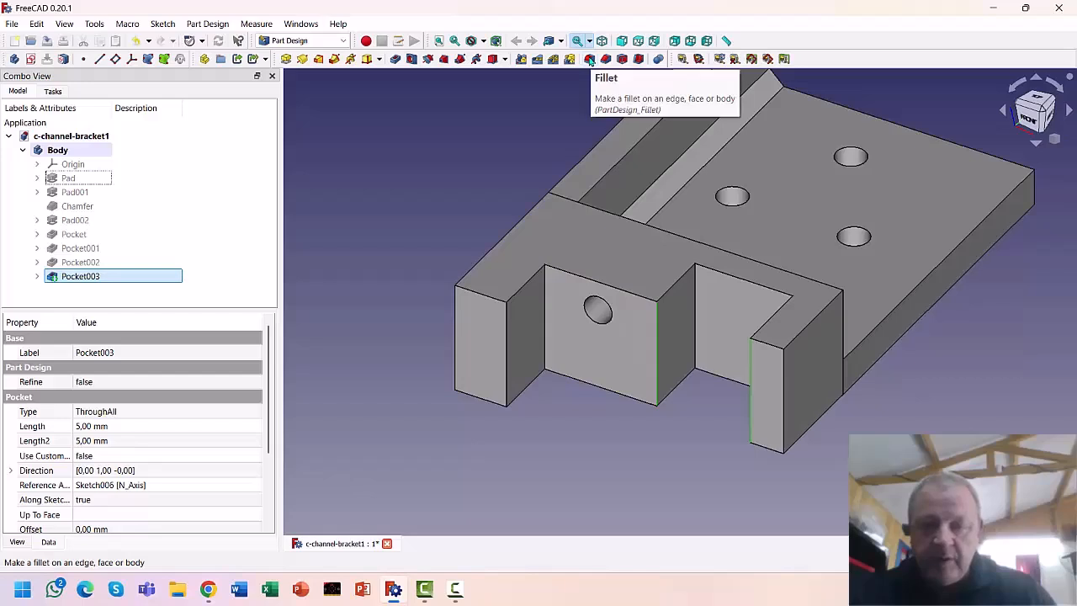
# Try filleting two edges, then one inside corner edge, cancelling both failed fillets
pyautogui.click(590, 59)
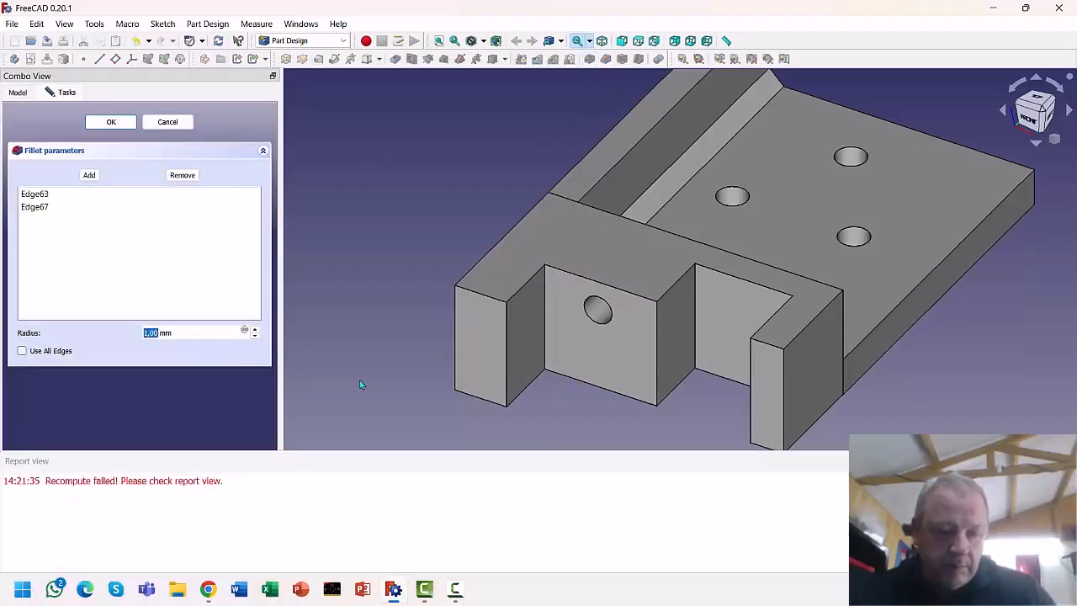
pyautogui.click(1064, 461)
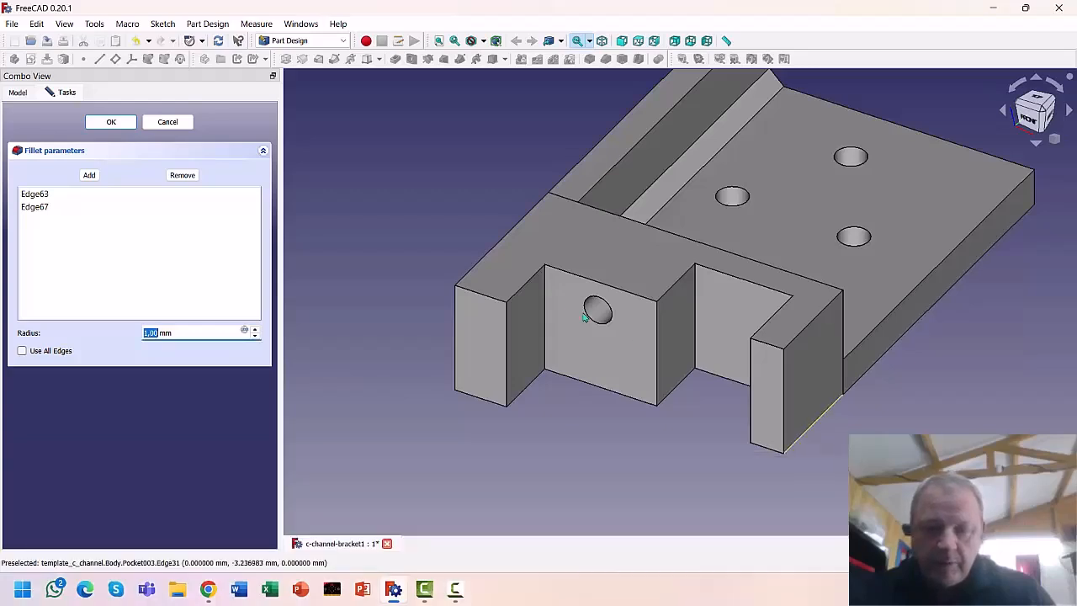
pyautogui.click(308, 192)
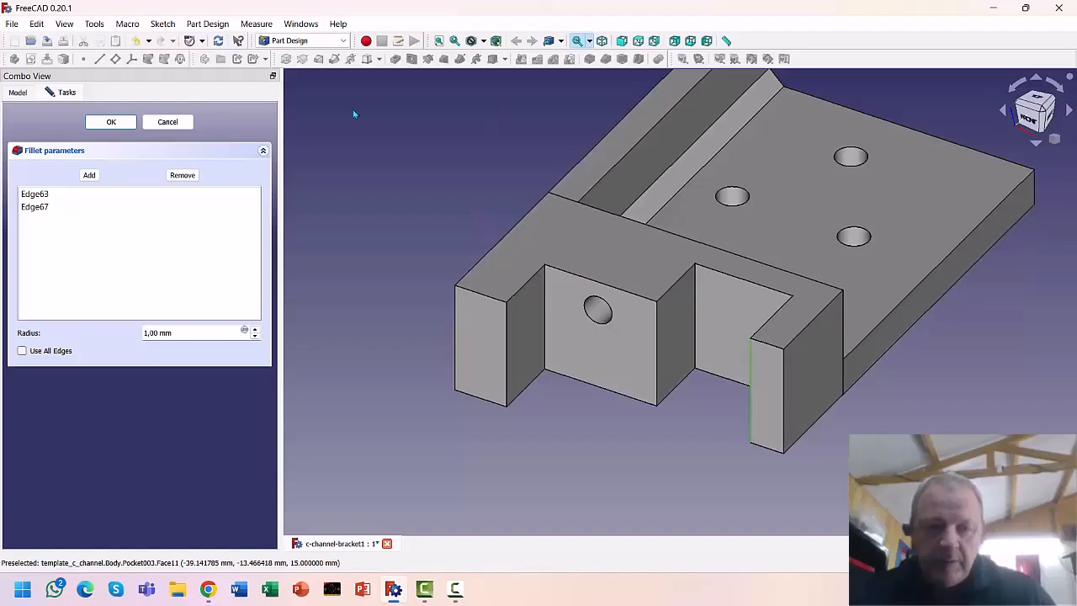
pyautogui.click(165, 122)
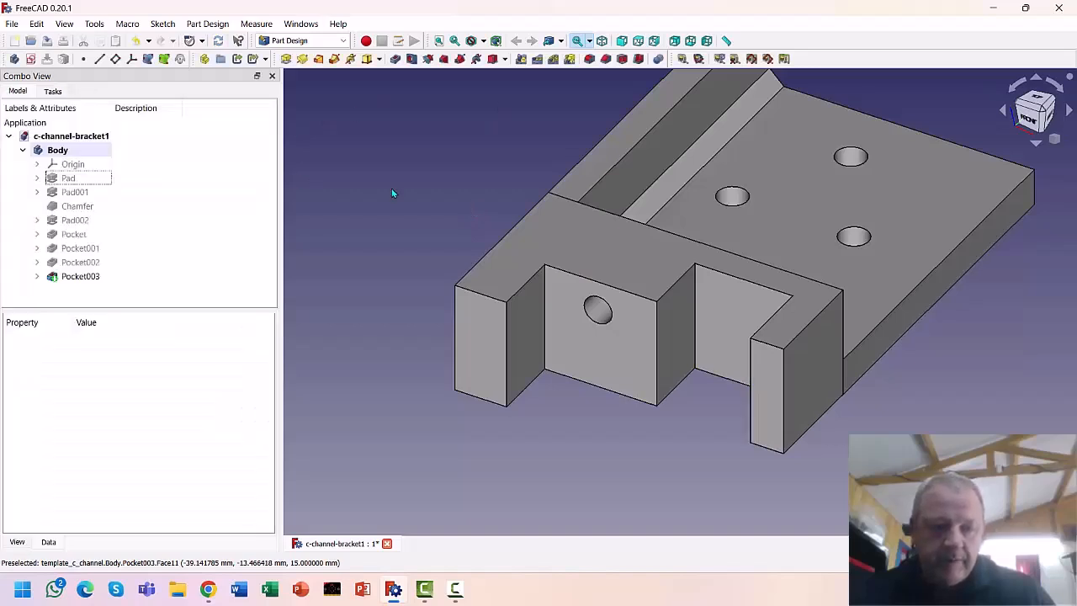
pyautogui.click(747, 373)
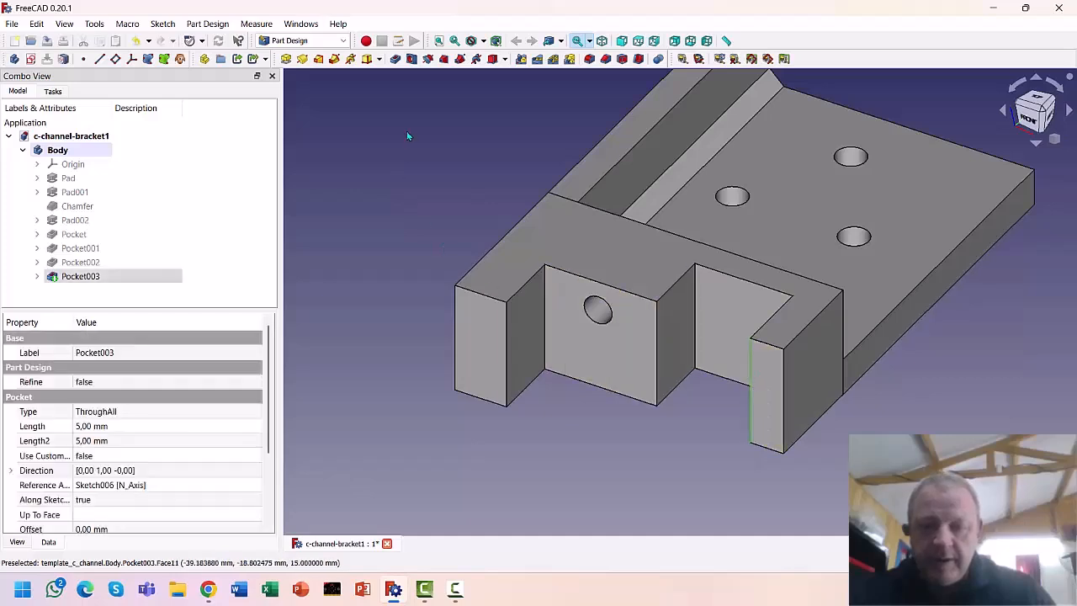
pyautogui.click(587, 61)
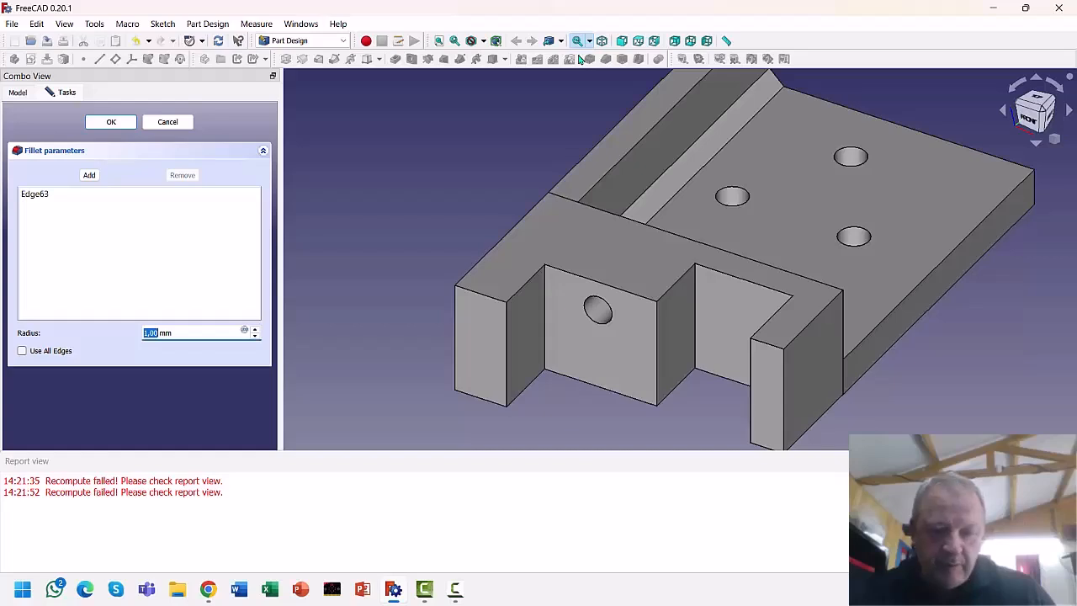
pyautogui.click(168, 122)
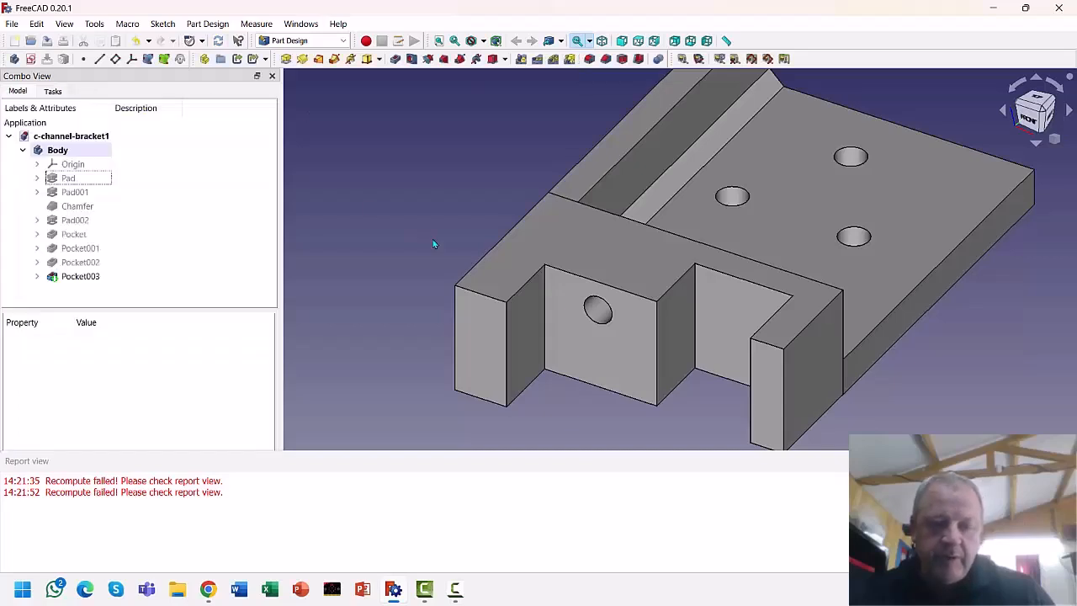
# Fillet the other inside vertical corner edge with a 2 mm radius
pyautogui.click(656, 345)
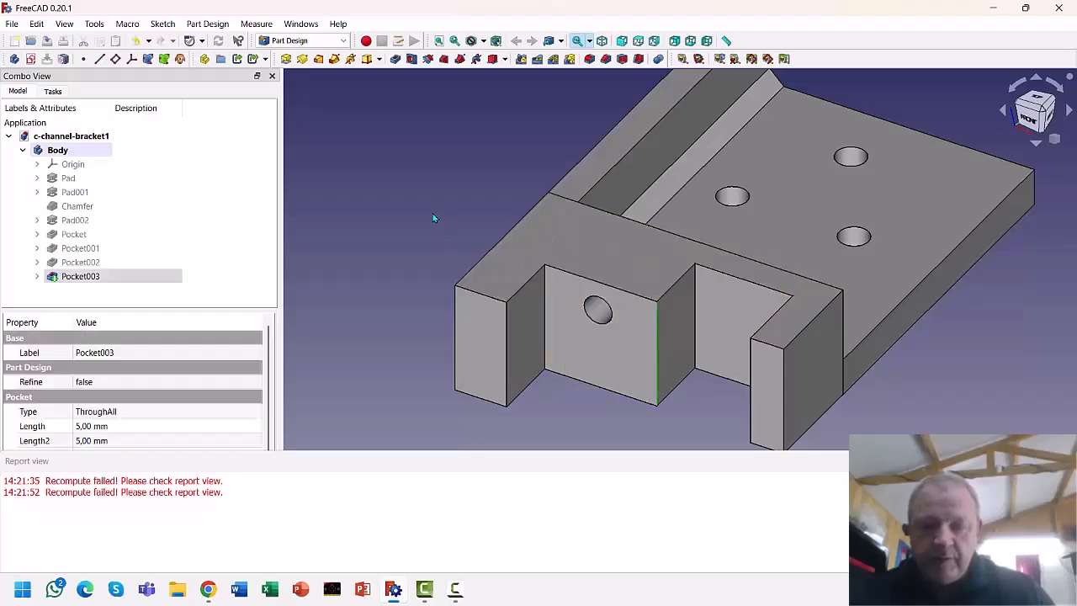
pyautogui.click(590, 59)
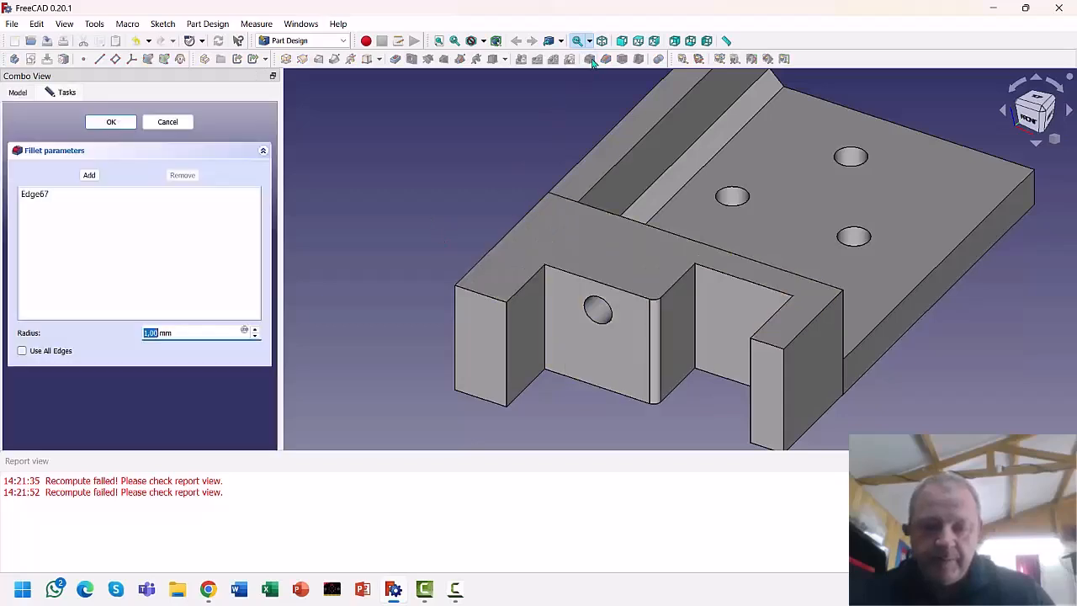
pyautogui.click(255, 328)
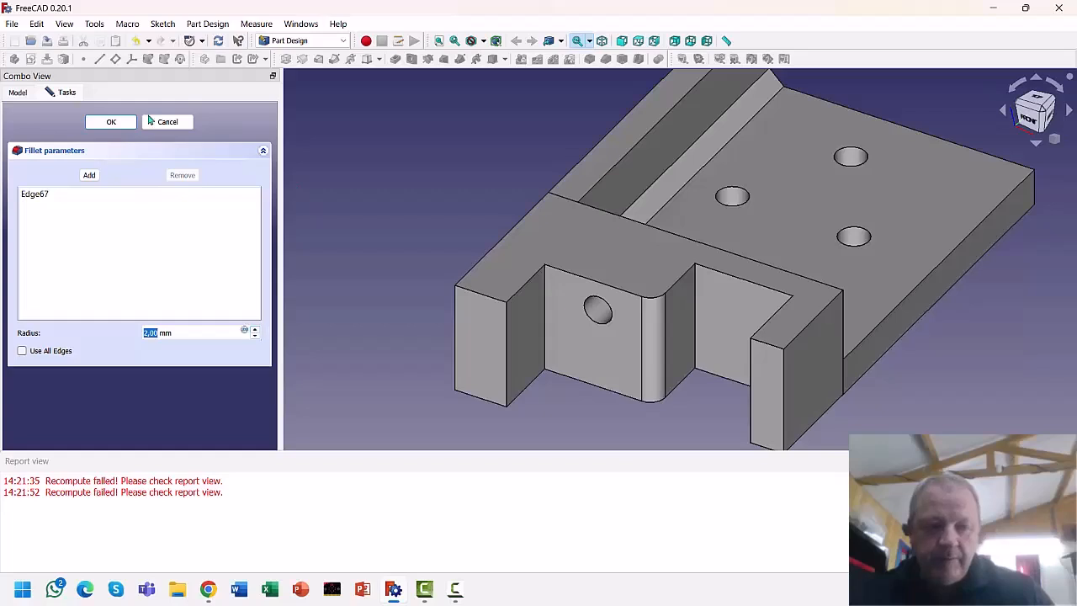
pyautogui.click(102, 122)
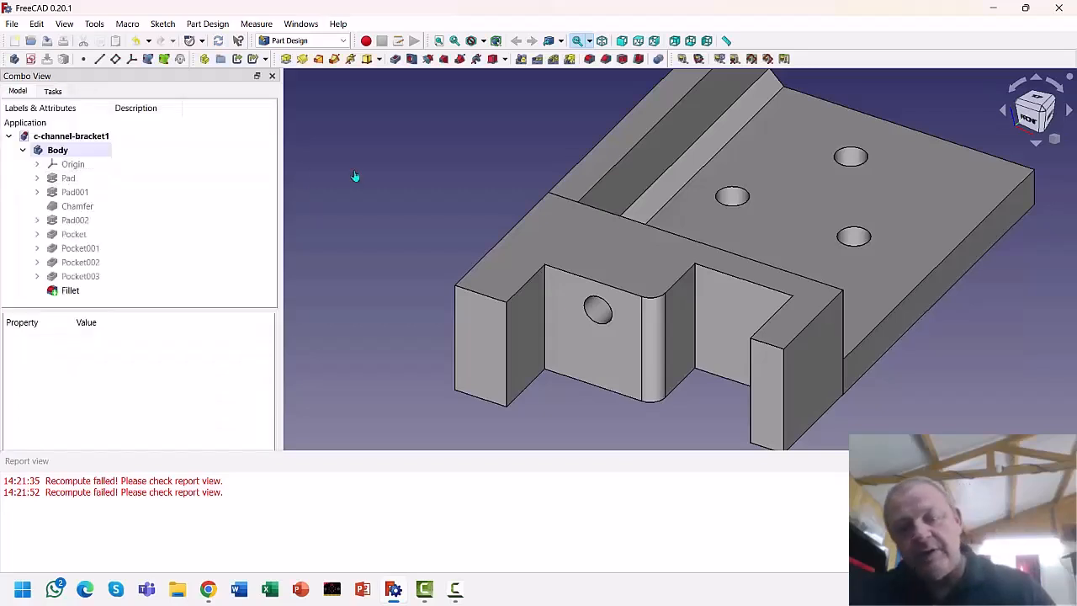